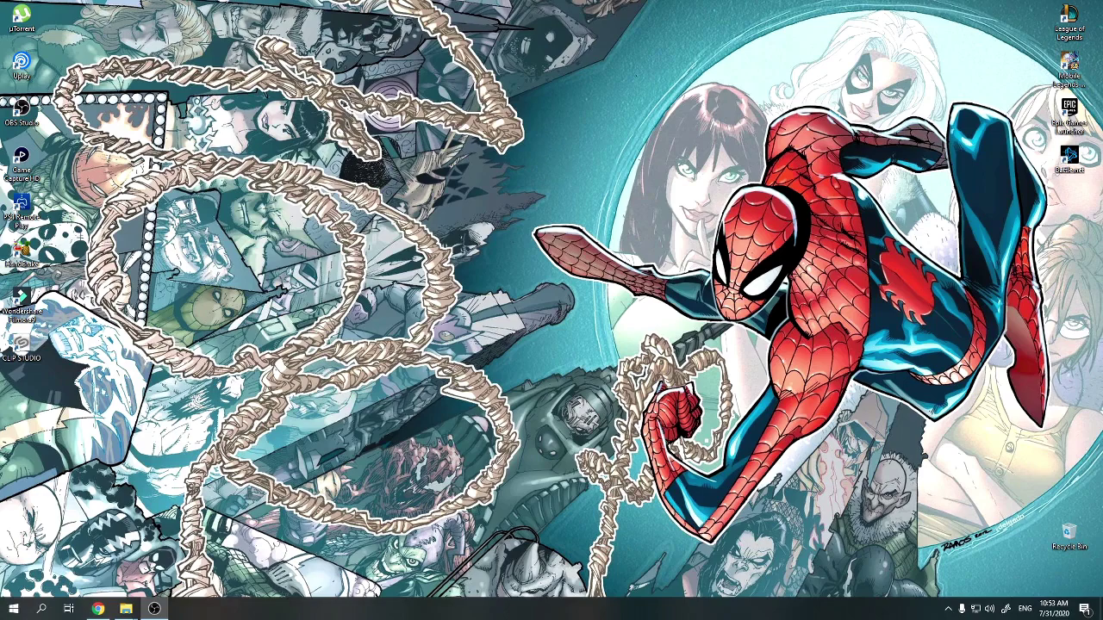
Step: From the Texmod folder window, glance into the Incredible Hulk folder, then launch Texmod.exe
{"action": "left_click", "coordinate": [126, 608]}
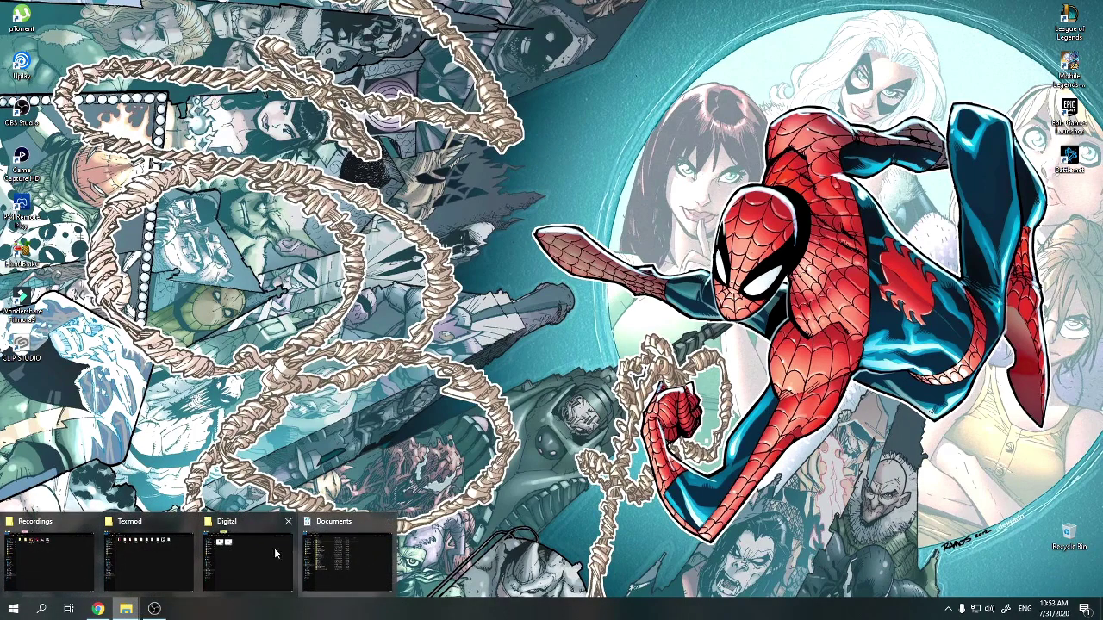
{"action": "left_click", "coordinate": [133, 543]}
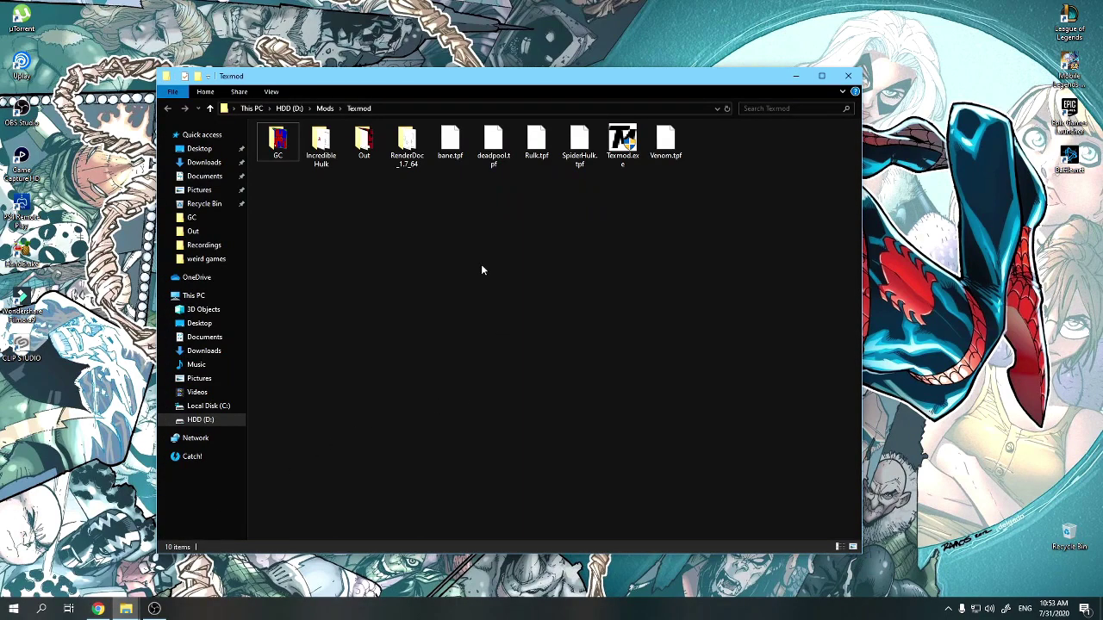
{"action": "double_click", "coordinate": [319, 164]}
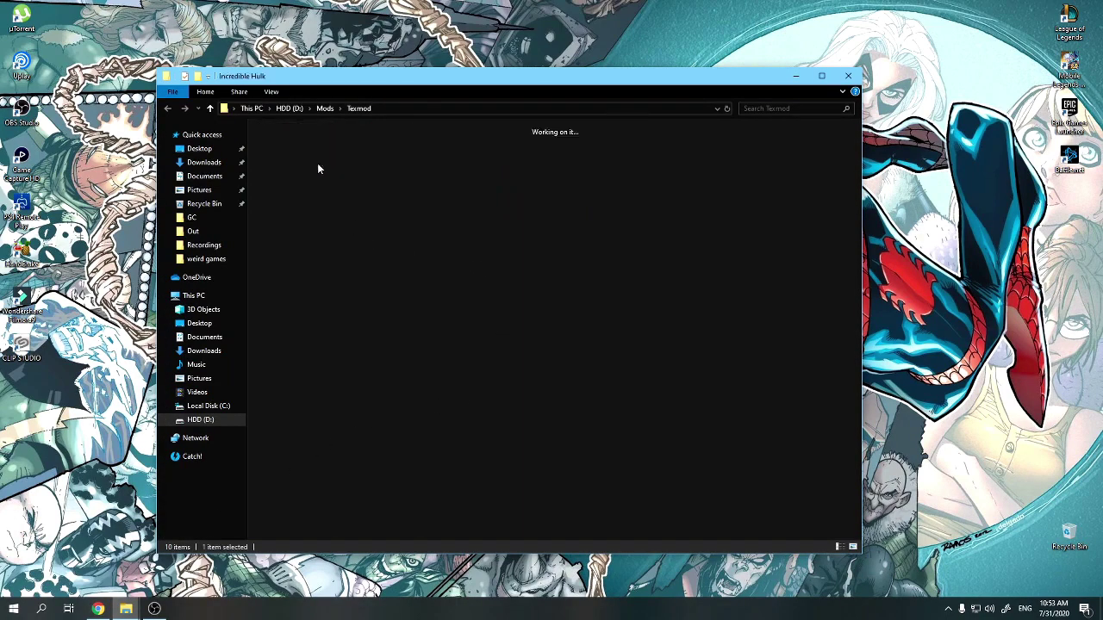
{"action": "key", "text": "alt+Left"}
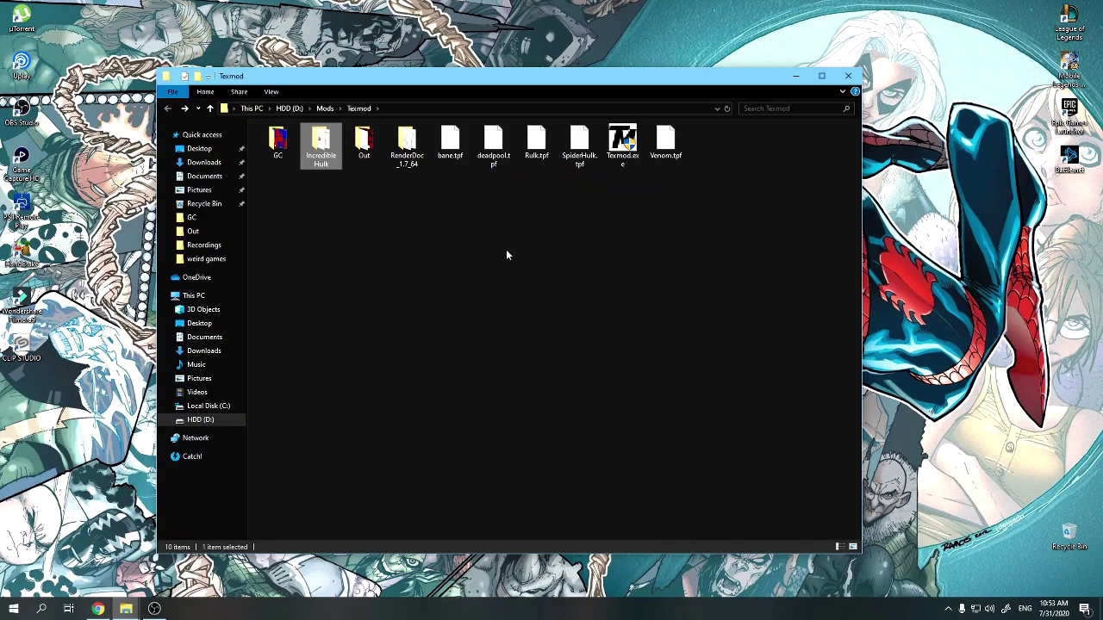
{"action": "left_click", "coordinate": [622, 155]}
{"action": "double_click", "coordinate": [622, 155]}
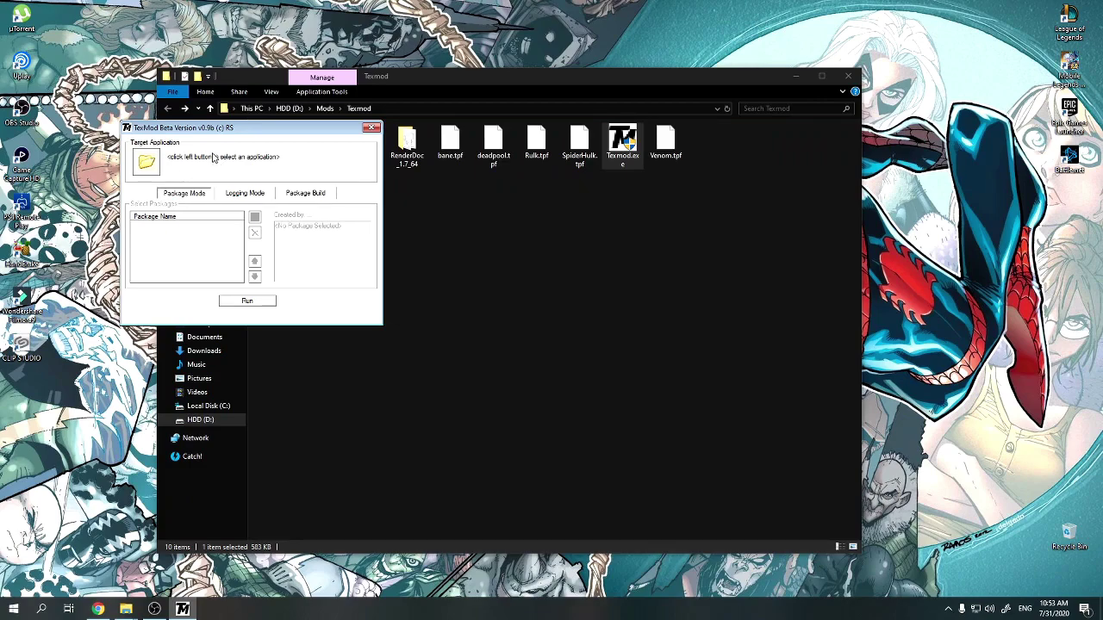
Step: Target Hulk.exe in Logging Mode with Enter as the log key, and run the game
{"action": "left_click", "coordinate": [148, 163]}
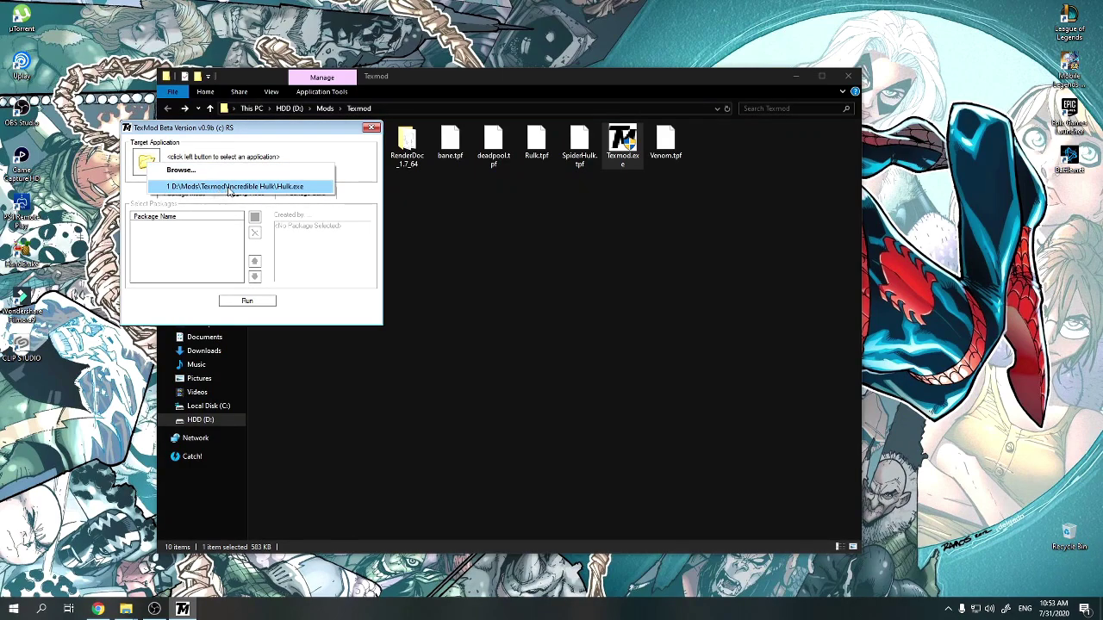
{"action": "left_click", "coordinate": [230, 188]}
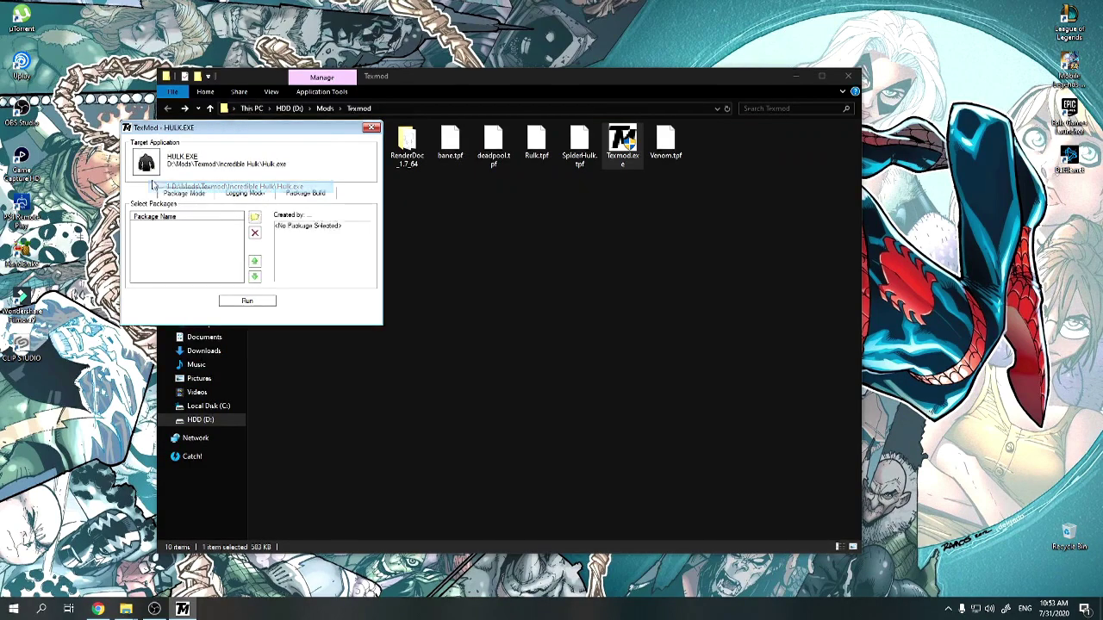
{"action": "left_click", "coordinate": [249, 198]}
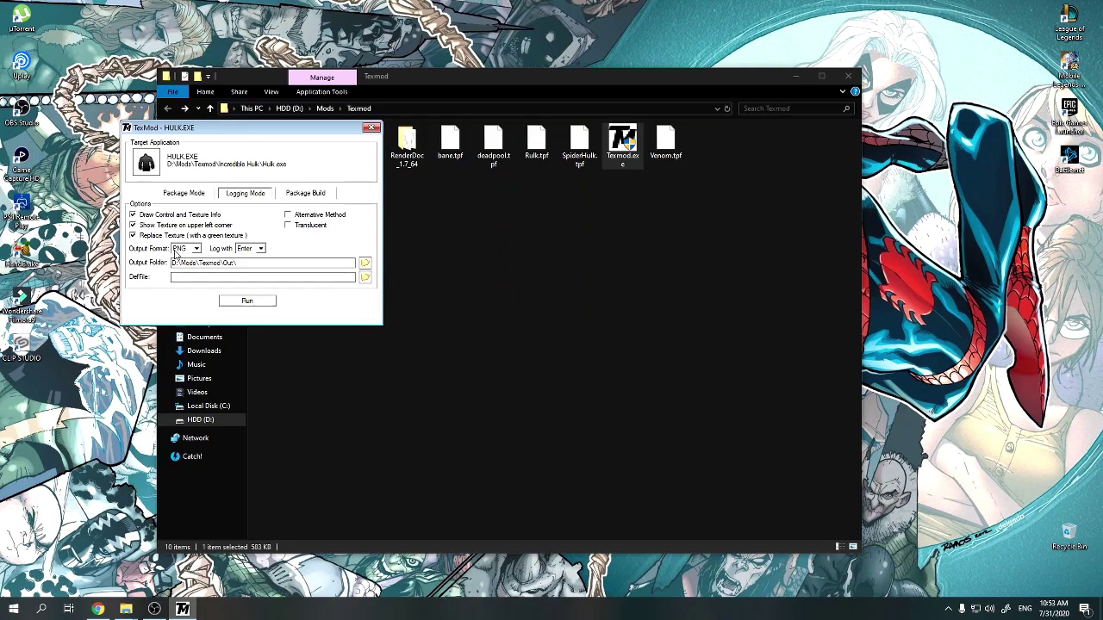
{"action": "left_click", "coordinate": [258, 248]}
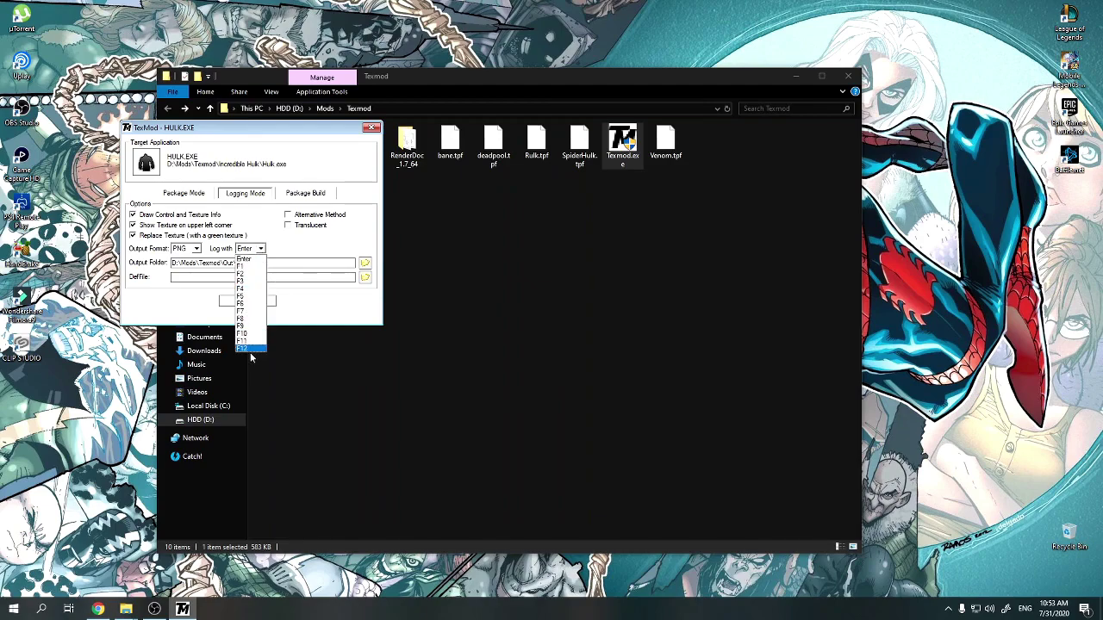
{"action": "left_click", "coordinate": [305, 239]}
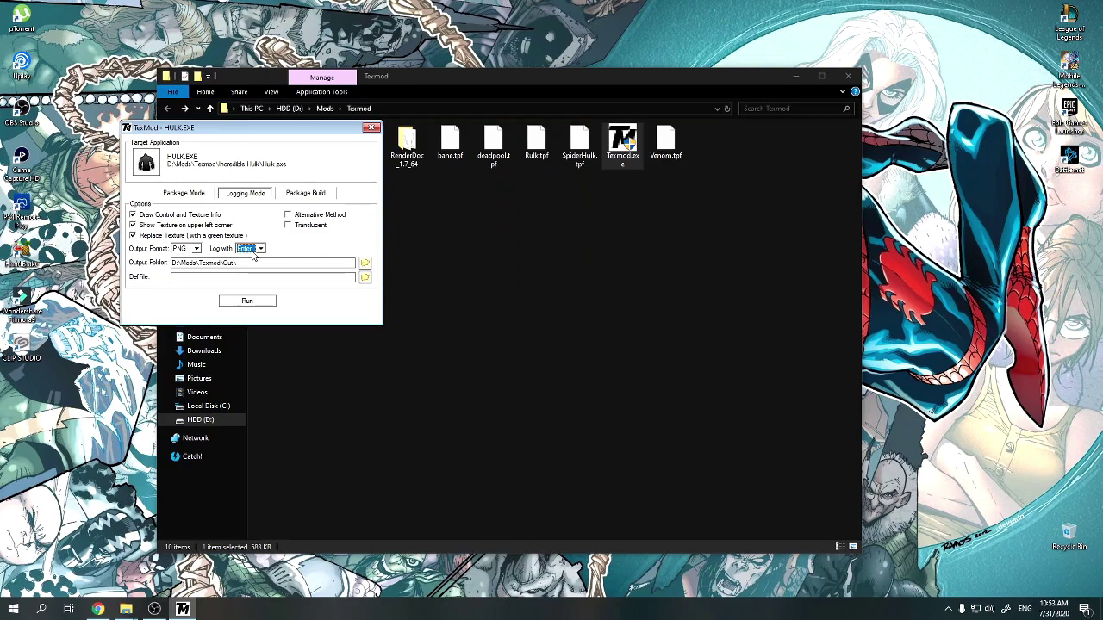
{"action": "left_click", "coordinate": [453, 229]}
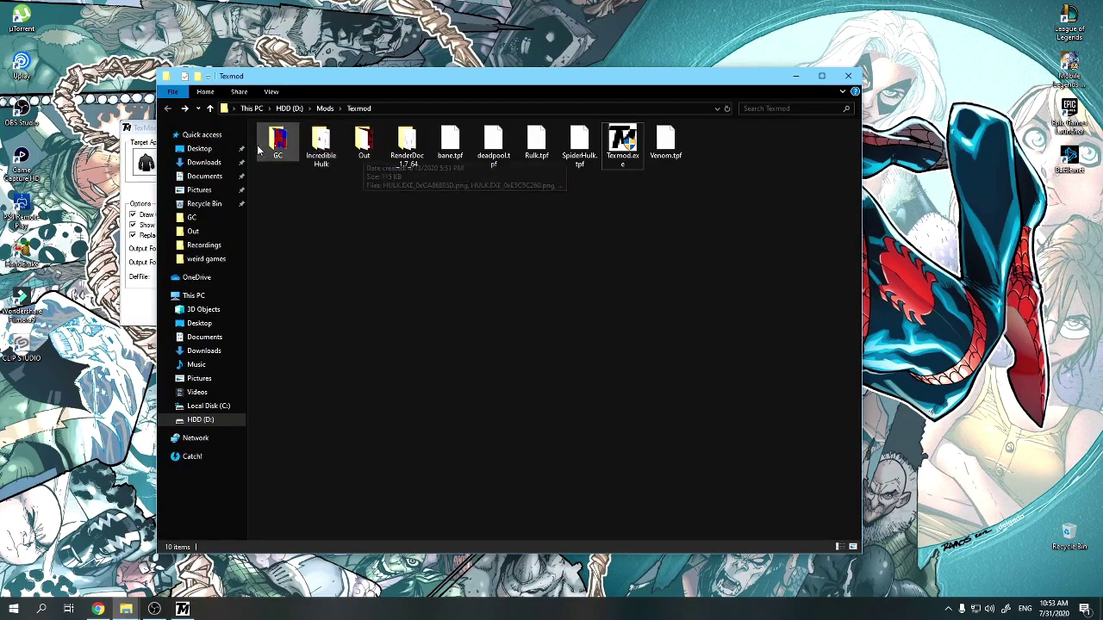
{"action": "left_click", "coordinate": [147, 140]}
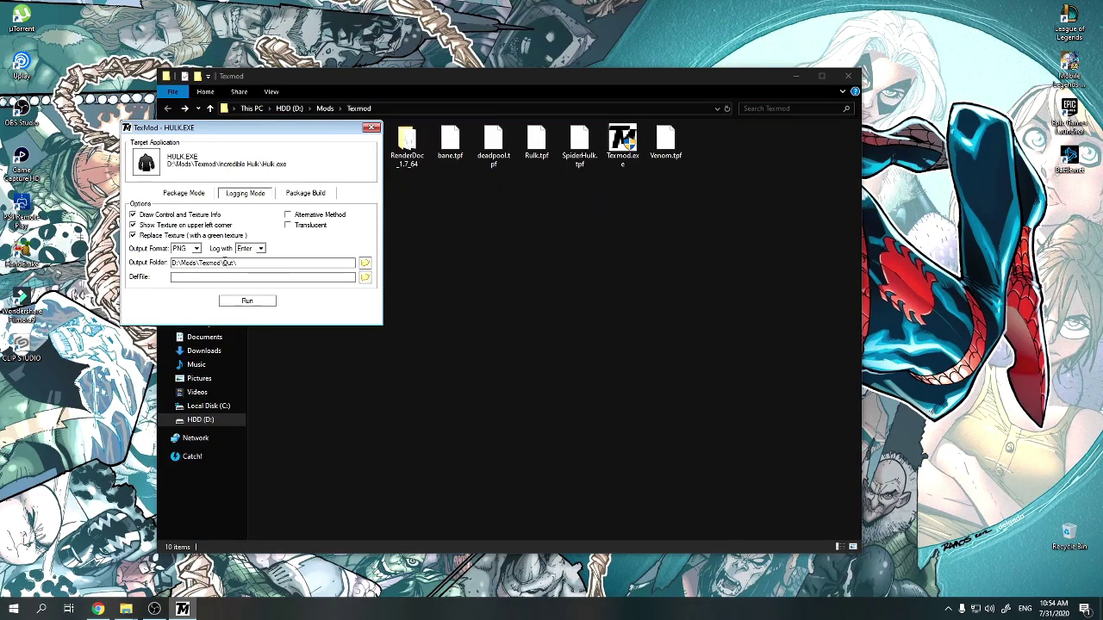
{"action": "left_click", "coordinate": [251, 303]}
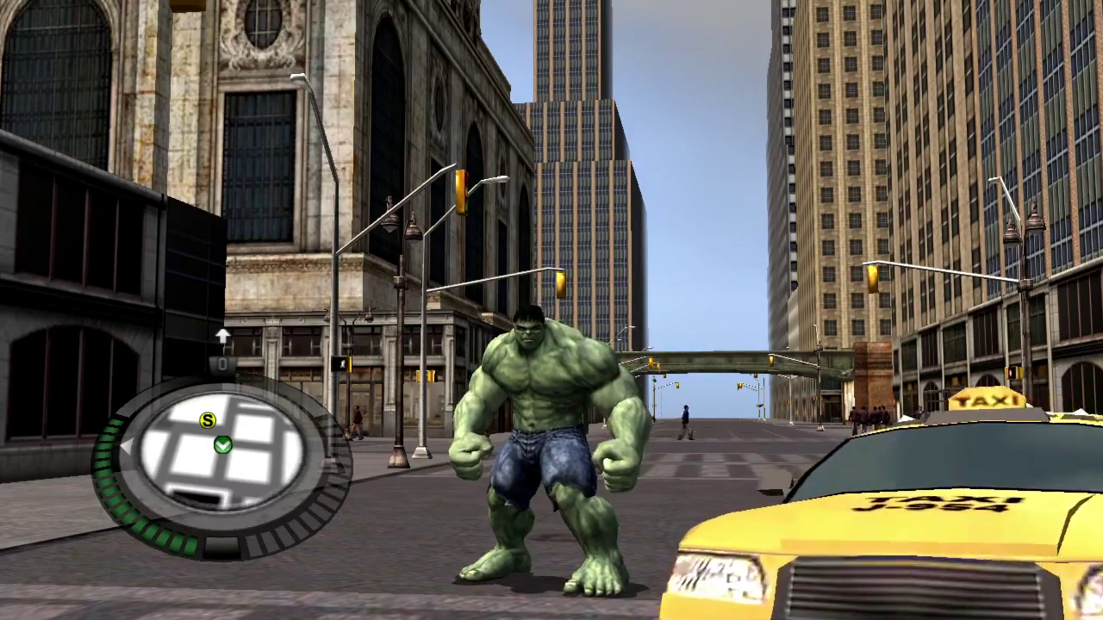
Step: Tilt the in-game camera up toward the skyscrapers
{"action": "key", "text": "space"}
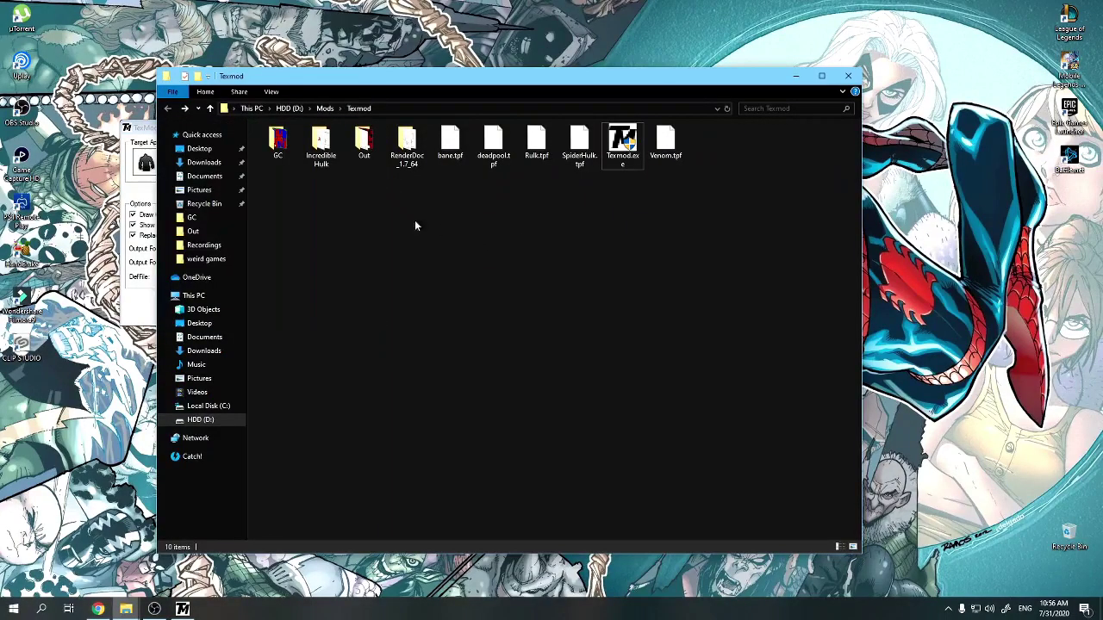
Step: Open the Out folder and read TexMod.log in Notepad, then close it
{"action": "double_click", "coordinate": [363, 150]}
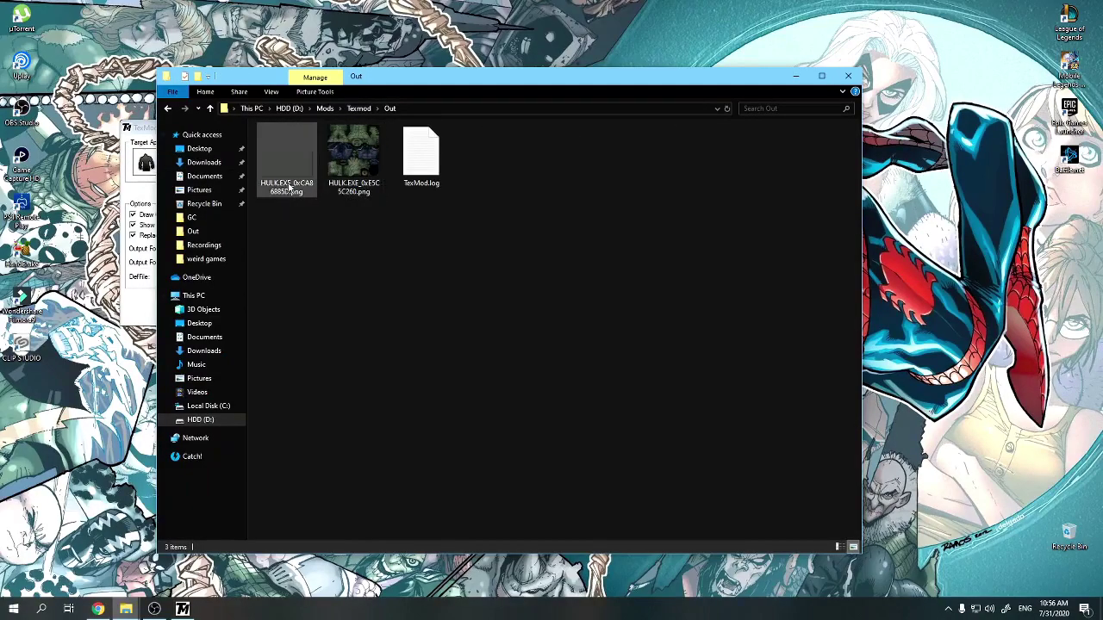
{"action": "double_click", "coordinate": [422, 156]}
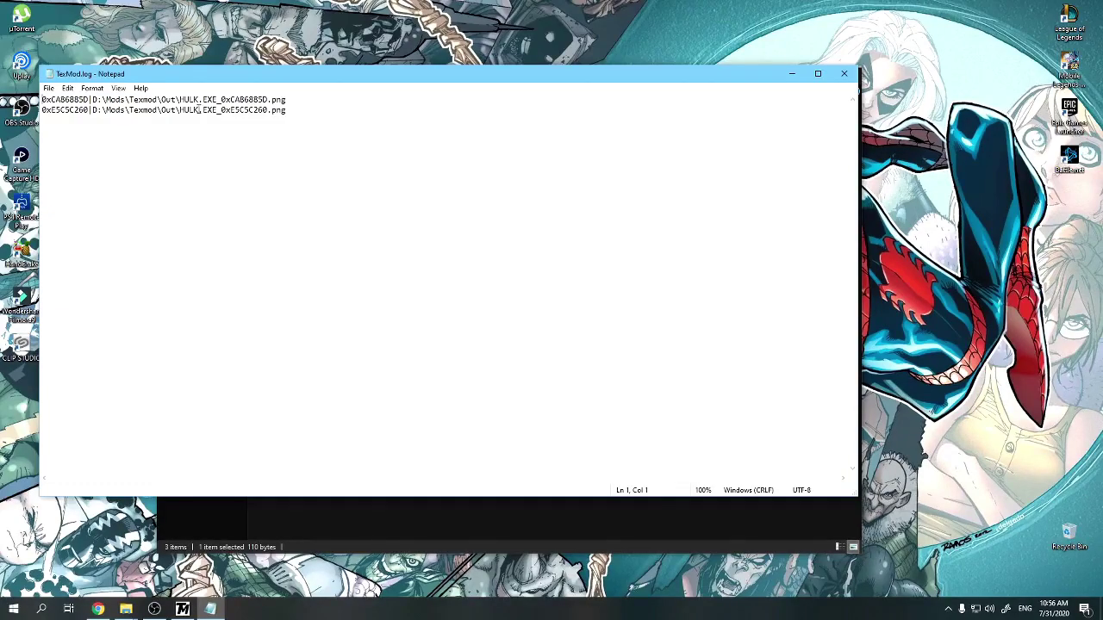
{"action": "left_click", "coordinate": [844, 73]}
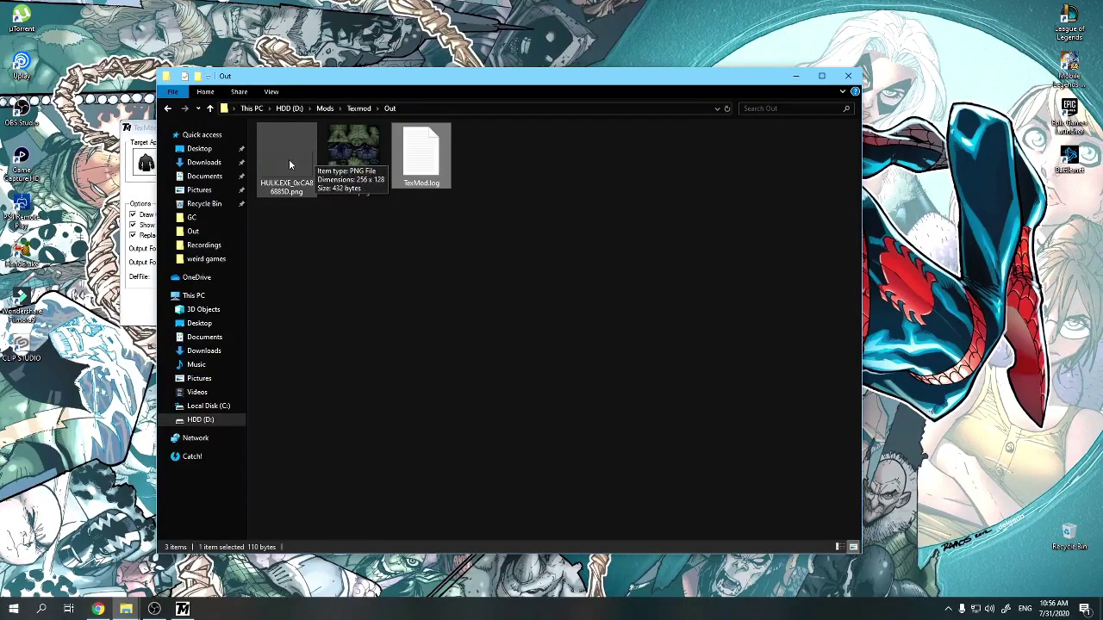
Step: View both captured Hulk texture PNGs in Photos, then close Photos
{"action": "double_click", "coordinate": [289, 158]}
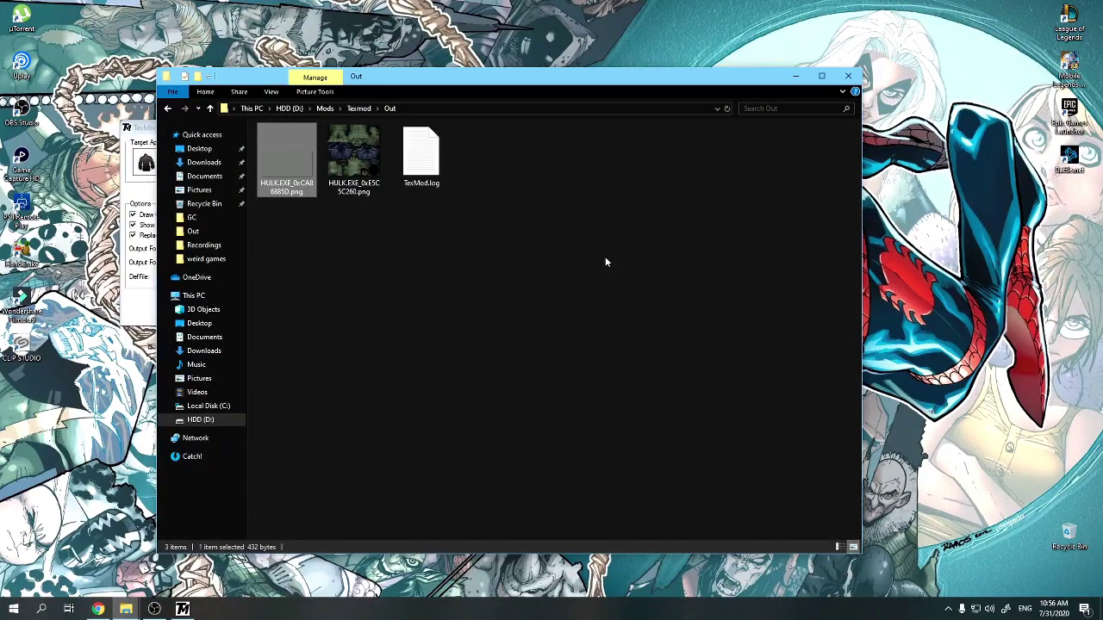
{"action": "double_click", "coordinate": [335, 162]}
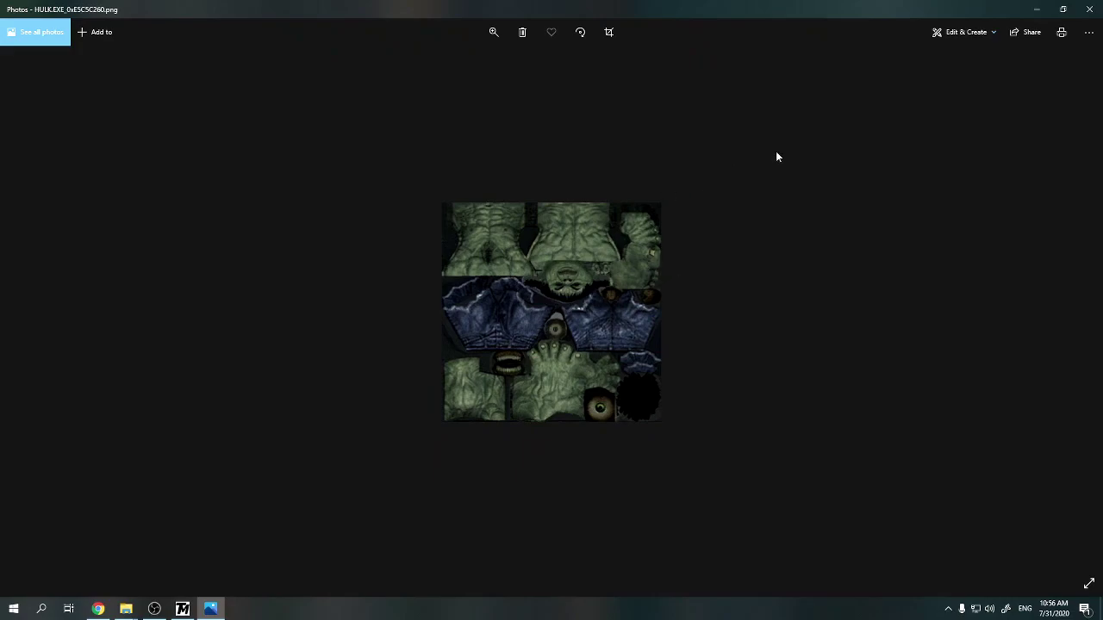
{"action": "left_click", "coordinate": [1089, 9]}
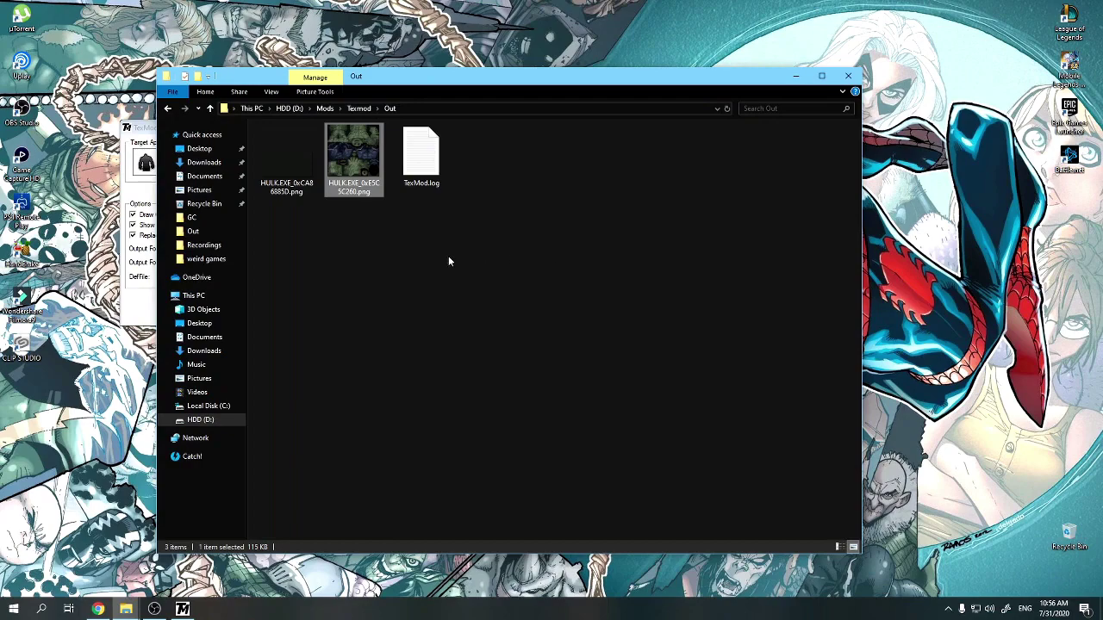
Step: Open HULK.EXE_0xE5C5C260.png in GIMP using Open with, after launching CLIP STUDIO
{"action": "double_click", "coordinate": [19, 364]}
{"action": "right_click", "coordinate": [355, 169]}
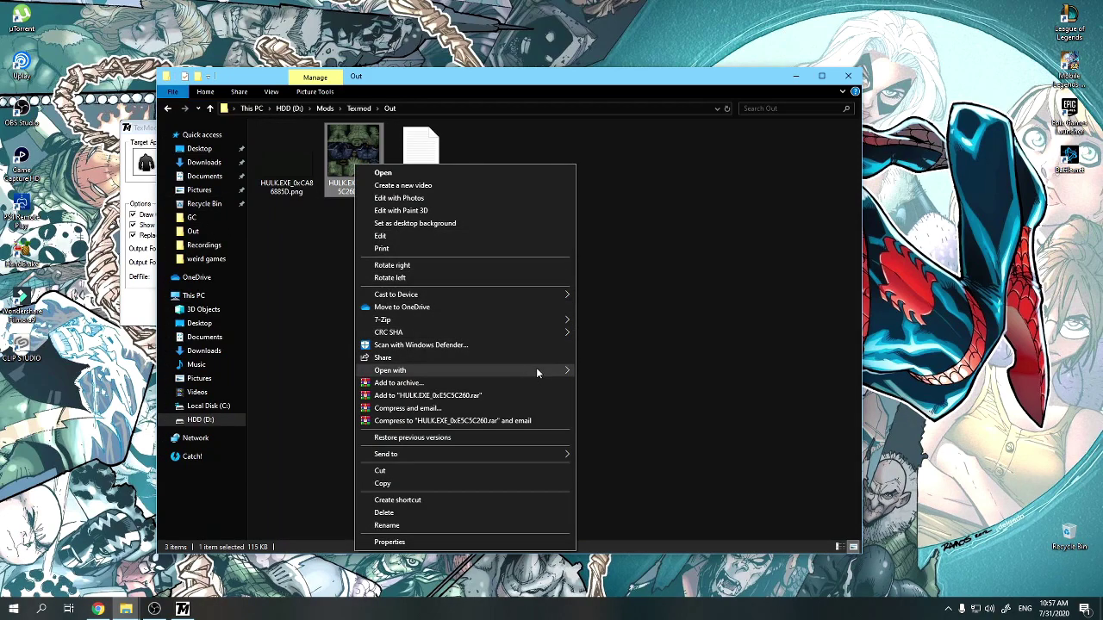
{"action": "mouse_move", "coordinate": [536, 369]}
{"action": "left_click", "coordinate": [624, 374]}
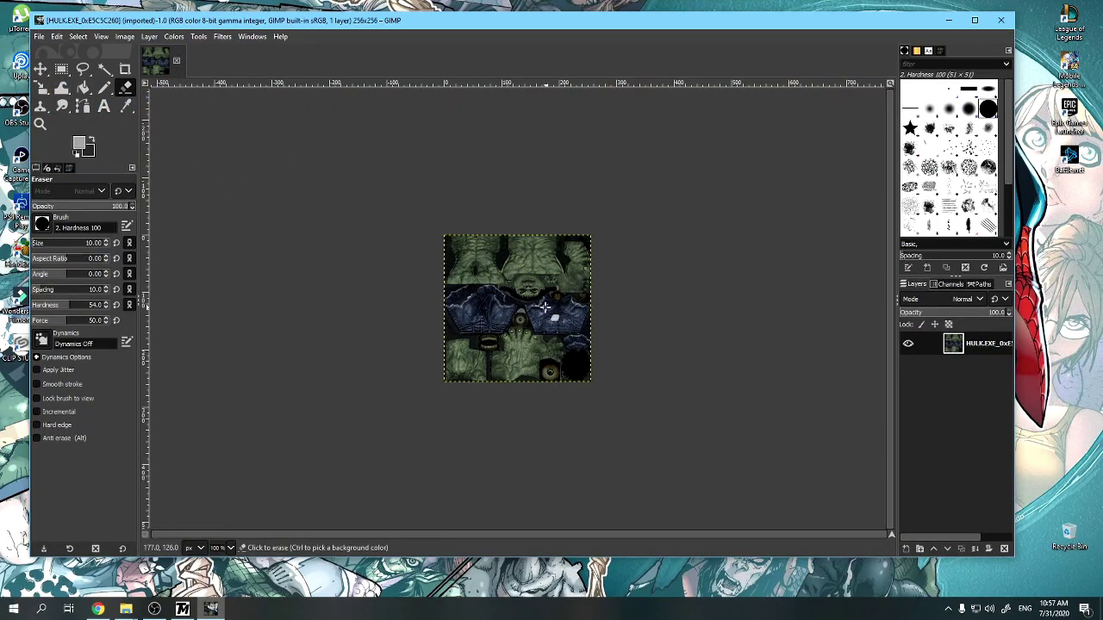
Step: Add a new transparent layer named 'grey' above the Hulk texture layer
{"action": "scroll", "coordinate": [524, 303], "scroll_direction": "up", "scroll_amount": 2}
{"action": "scroll", "coordinate": [524, 303], "scroll_direction": "up", "scroll_amount": 1}
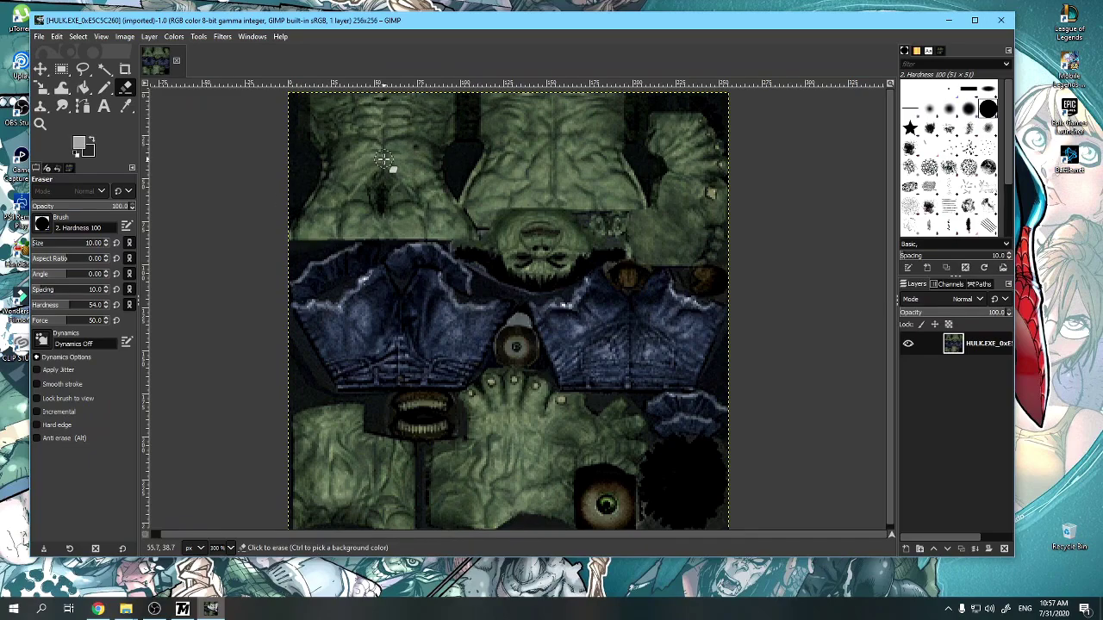
{"action": "right_click", "coordinate": [963, 374]}
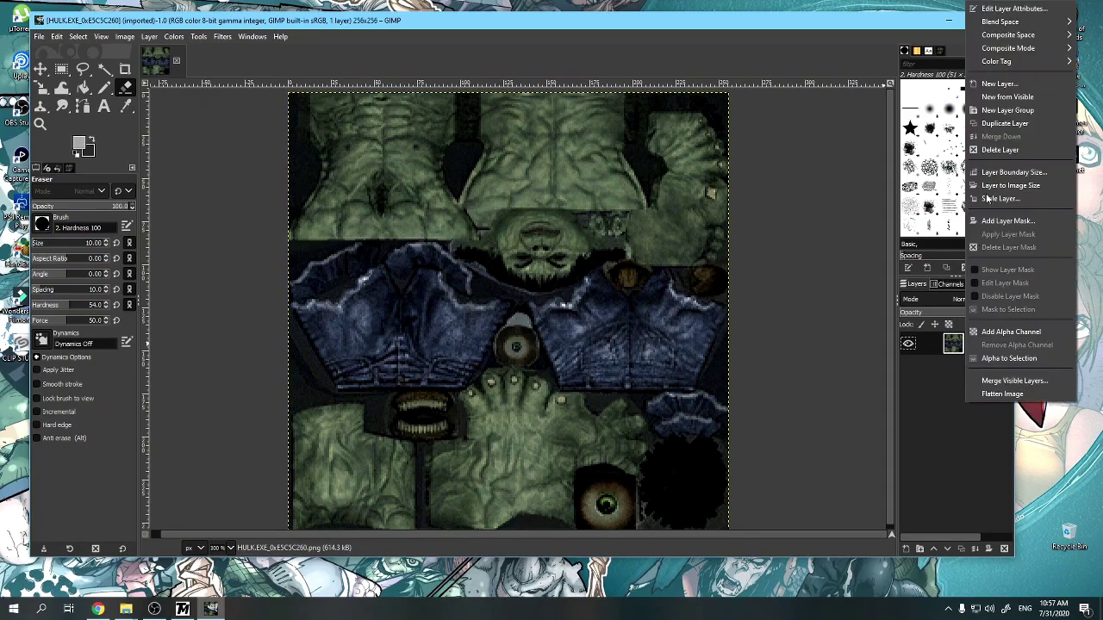
{"action": "left_click", "coordinate": [999, 84]}
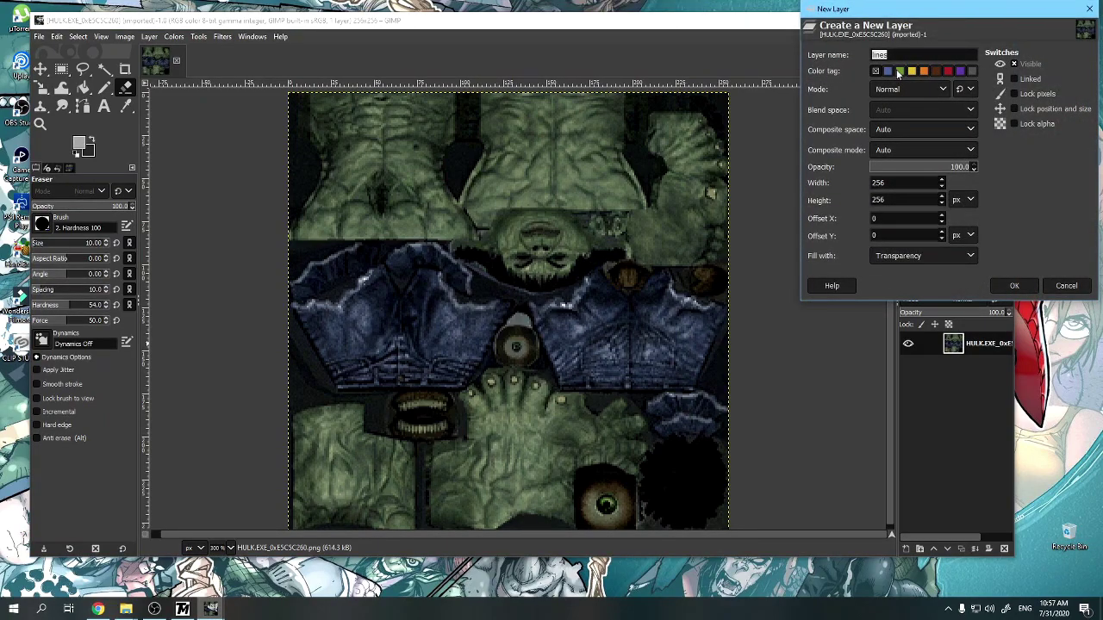
{"action": "type", "text": "grey"}
{"action": "key", "text": "Return"}
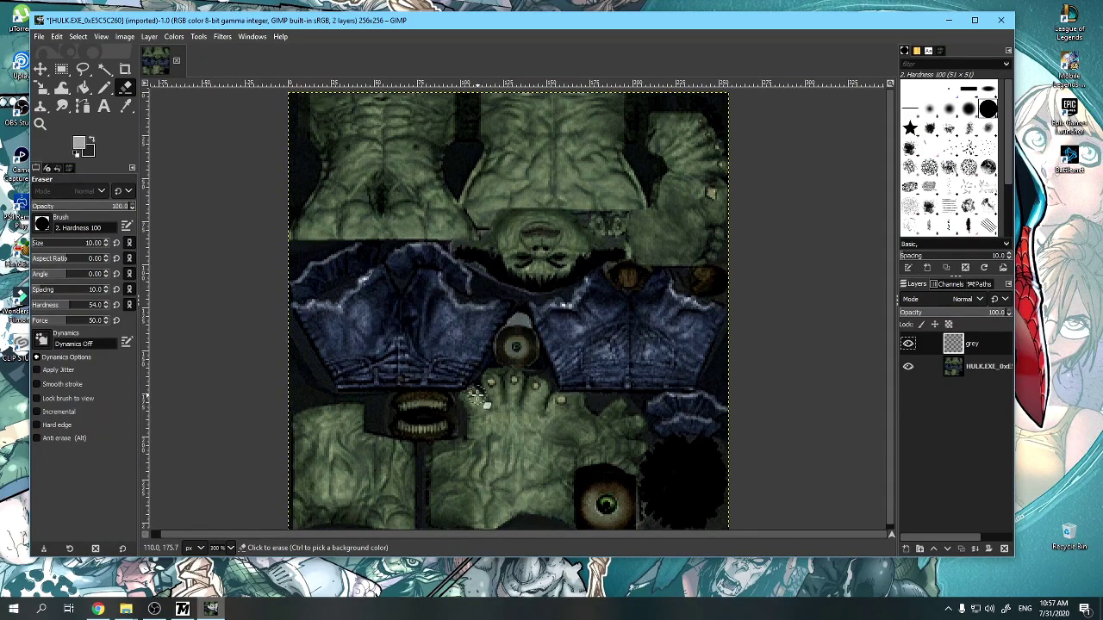
Step: With the Pencil tool, paint flat grey over the lower-middle green area
{"action": "left_click", "coordinate": [104, 87]}
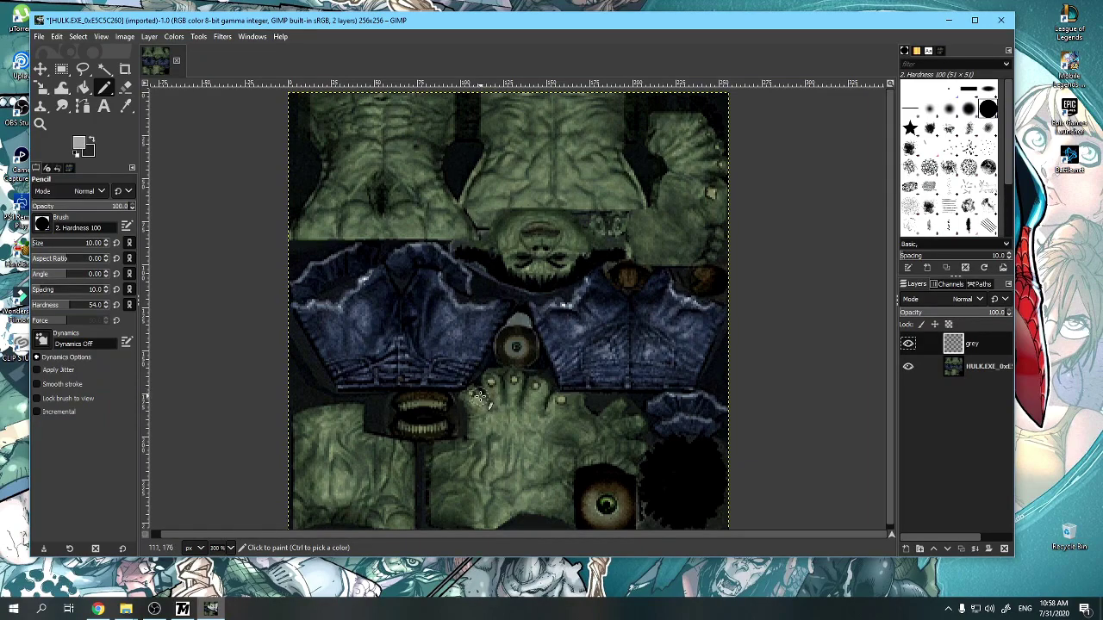
{"action": "mouse_move", "coordinate": [472, 390]}
{"action": "left_mouse_down"}
{"action": "mouse_move", "coordinate": [485, 453]}
{"action": "mouse_move", "coordinate": [497, 400]}
{"action": "mouse_move", "coordinate": [495, 427]}
{"action": "mouse_move", "coordinate": [496, 417]}
{"action": "mouse_move", "coordinate": [506, 427]}
{"action": "mouse_move", "coordinate": [503, 396]}
{"action": "mouse_move", "coordinate": [515, 397]}
{"action": "mouse_move", "coordinate": [500, 458]}
{"action": "mouse_move", "coordinate": [528, 402]}
{"action": "mouse_move", "coordinate": [520, 440]}
{"action": "mouse_move", "coordinate": [535, 422]}
{"action": "mouse_move", "coordinate": [491, 463]}
{"action": "mouse_move", "coordinate": [474, 451]}
{"action": "mouse_move", "coordinate": [459, 461]}
{"action": "mouse_move", "coordinate": [451, 484]}
{"action": "mouse_move", "coordinate": [454, 454]}
{"action": "mouse_move", "coordinate": [443, 466]}
{"action": "mouse_move", "coordinate": [450, 514]}
{"action": "mouse_move", "coordinate": [493, 512]}
{"action": "mouse_move", "coordinate": [502, 485]}
{"action": "mouse_move", "coordinate": [516, 484]}
{"action": "mouse_move", "coordinate": [553, 443]}
{"action": "mouse_move", "coordinate": [523, 466]}
{"action": "mouse_move", "coordinate": [559, 410]}
{"action": "mouse_move", "coordinate": [522, 500]}
{"action": "mouse_move", "coordinate": [550, 468]}
{"action": "mouse_move", "coordinate": [554, 411]}
{"action": "mouse_move", "coordinate": [509, 399]}
{"action": "mouse_move", "coordinate": [515, 379]}
{"action": "mouse_move", "coordinate": [488, 403]}
{"action": "mouse_move", "coordinate": [497, 458]}
{"action": "mouse_move", "coordinate": [464, 484]}
{"action": "mouse_move", "coordinate": [503, 430]}
{"action": "mouse_move", "coordinate": [502, 457]}
{"action": "left_mouse_up"}
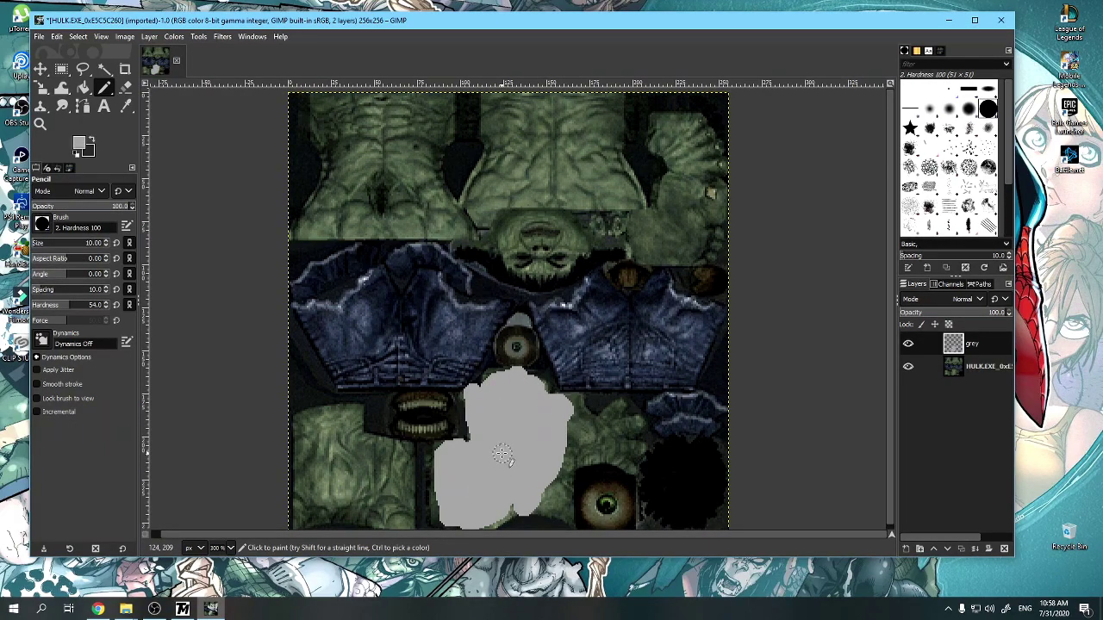
Step: Create a new layer named 'lines'
{"action": "right_click", "coordinate": [955, 416]}
{"action": "left_click", "coordinate": [985, 94]}
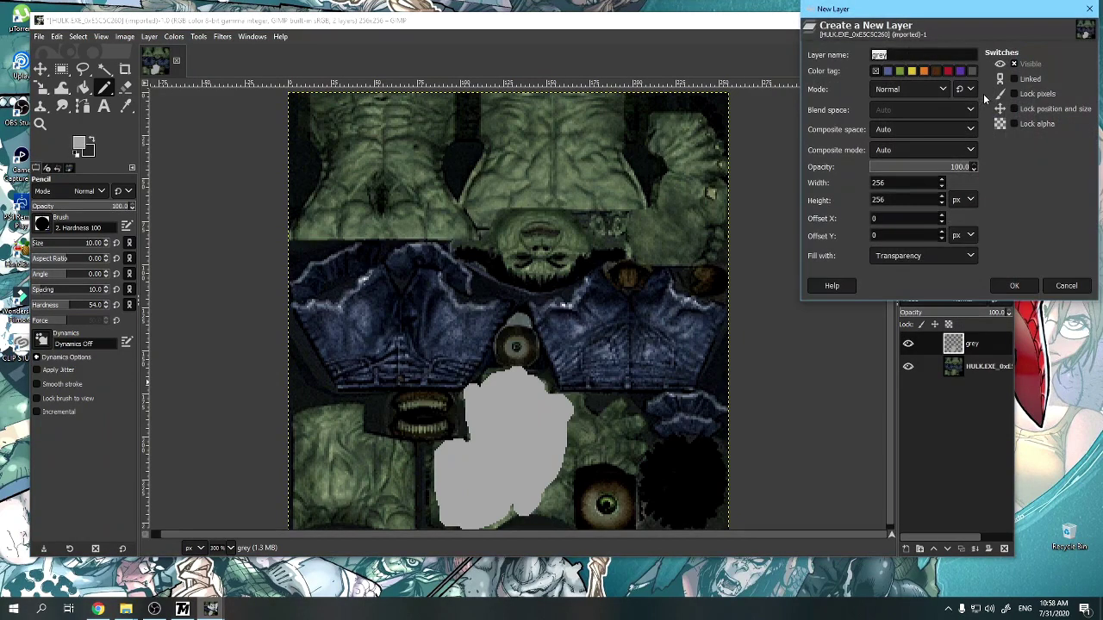
{"action": "type", "text": "lines"}
{"action": "key", "text": "Return"}
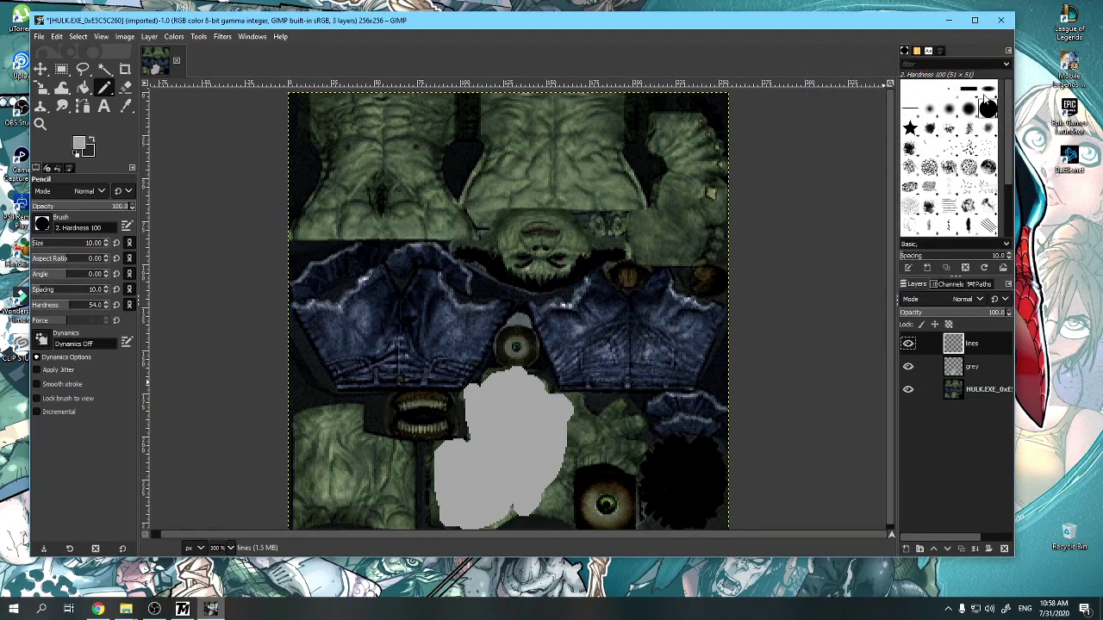
Step: With a black size-6 pencil, draw three dark curved stripes across the grey patch
{"action": "left_click", "coordinate": [94, 141]}
{"action": "left_click", "coordinate": [106, 246]}
{"action": "left_click", "coordinate": [106, 247]}
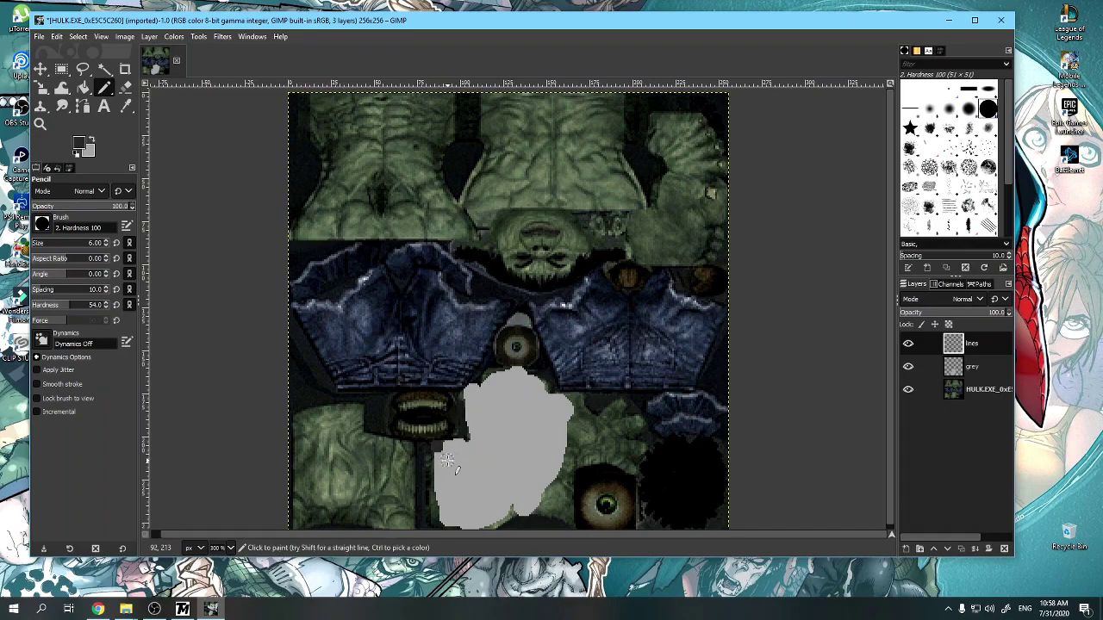
{"action": "mouse_move", "coordinate": [441, 438]}
{"action": "left_mouse_down"}
{"action": "mouse_move", "coordinate": [460, 467]}
{"action": "mouse_move", "coordinate": [469, 527]}
{"action": "left_mouse_up"}
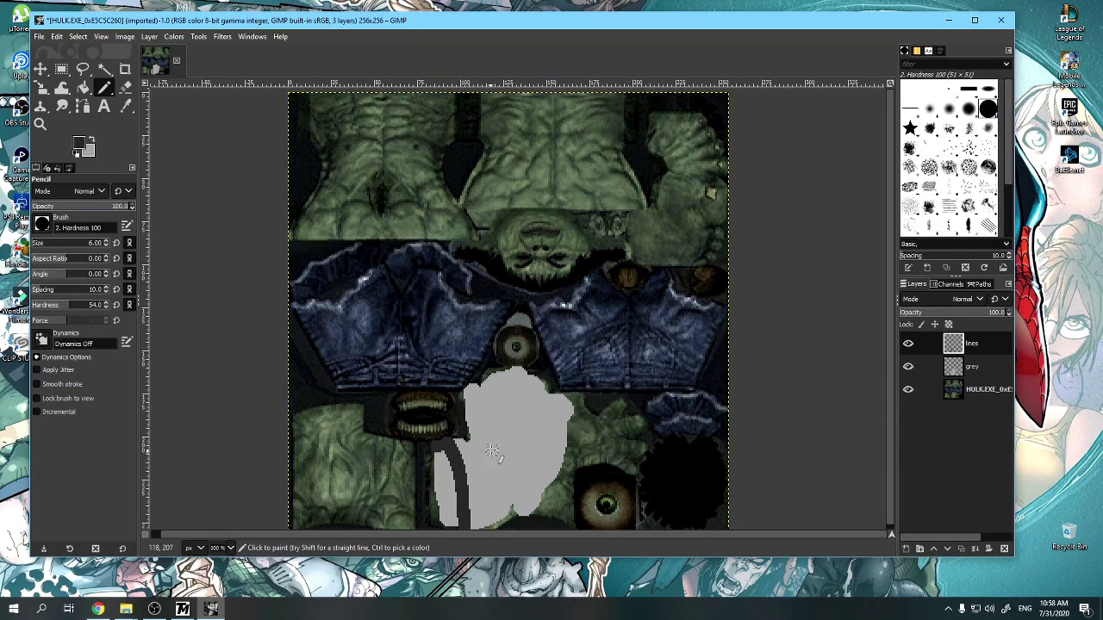
{"action": "mouse_move", "coordinate": [475, 441]}
{"action": "left_mouse_down"}
{"action": "mouse_move", "coordinate": [523, 511]}
{"action": "mouse_move", "coordinate": [515, 484]}
{"action": "left_mouse_up"}
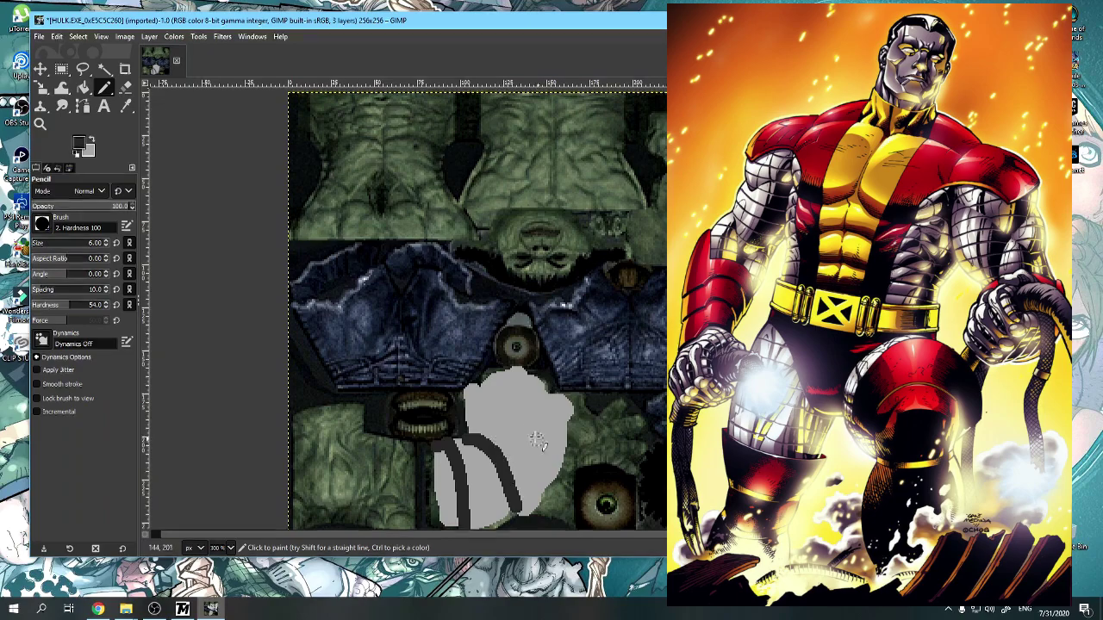
{"action": "mouse_move", "coordinate": [466, 413]}
{"action": "left_mouse_down"}
{"action": "mouse_move", "coordinate": [513, 417]}
{"action": "mouse_move", "coordinate": [568, 431]}
{"action": "left_mouse_up"}
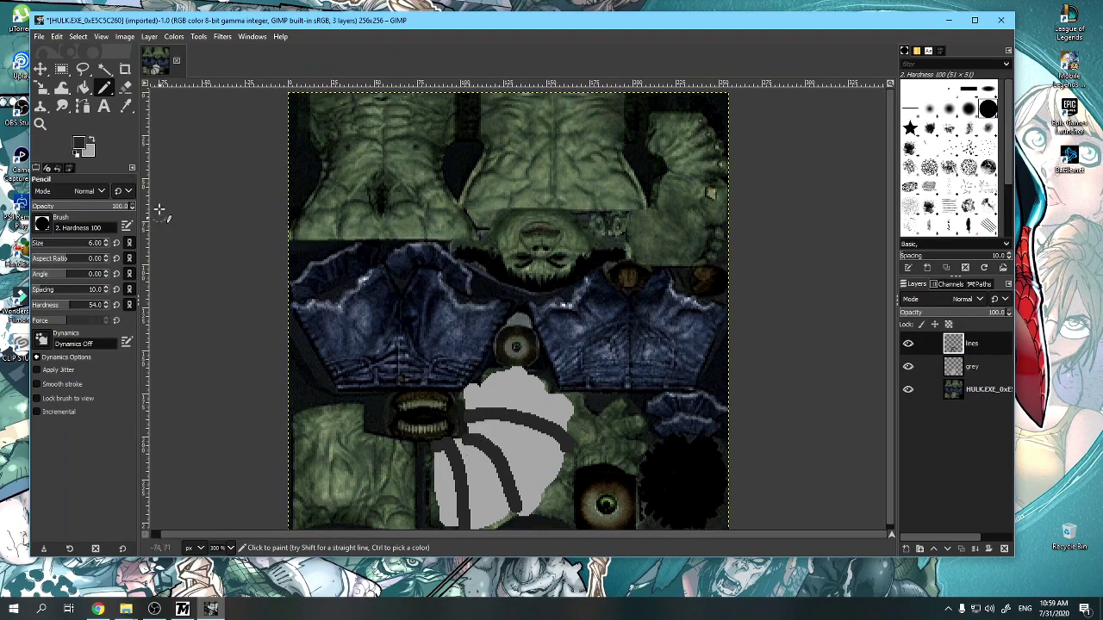
Step: Erase part of a stripe, then undo the erasure
{"action": "key", "text": "shift+e"}
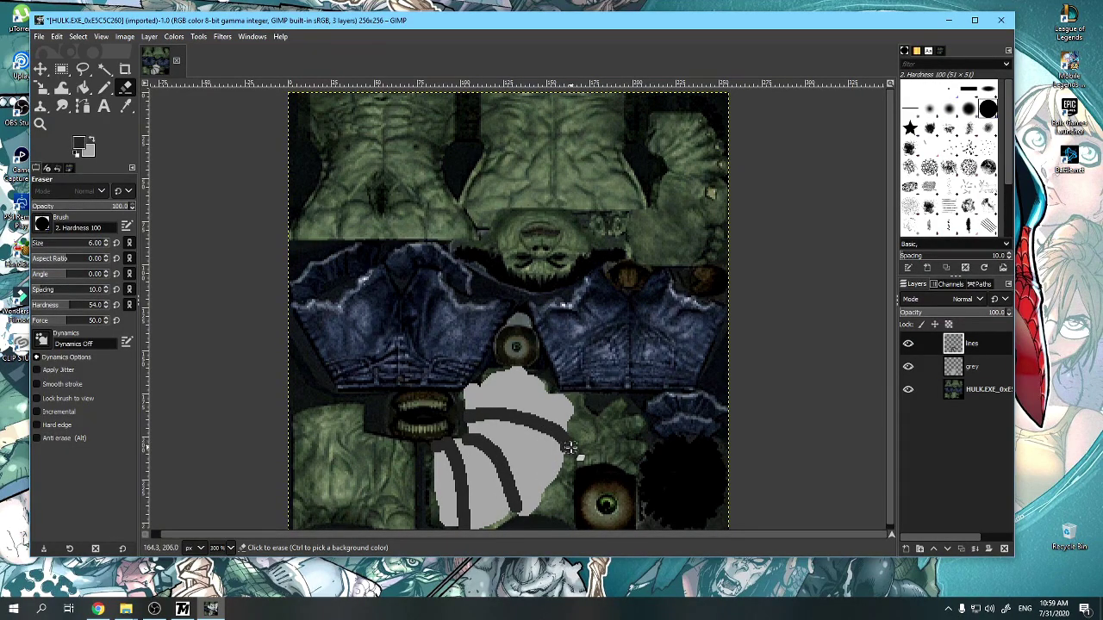
{"action": "mouse_move", "coordinate": [568, 441]}
{"action": "left_mouse_down"}
{"action": "mouse_move", "coordinate": [479, 414]}
{"action": "mouse_move", "coordinate": [548, 420]}
{"action": "mouse_move", "coordinate": [565, 443]}
{"action": "mouse_move", "coordinate": [487, 433]}
{"action": "mouse_move", "coordinate": [493, 422]}
{"action": "left_mouse_up"}
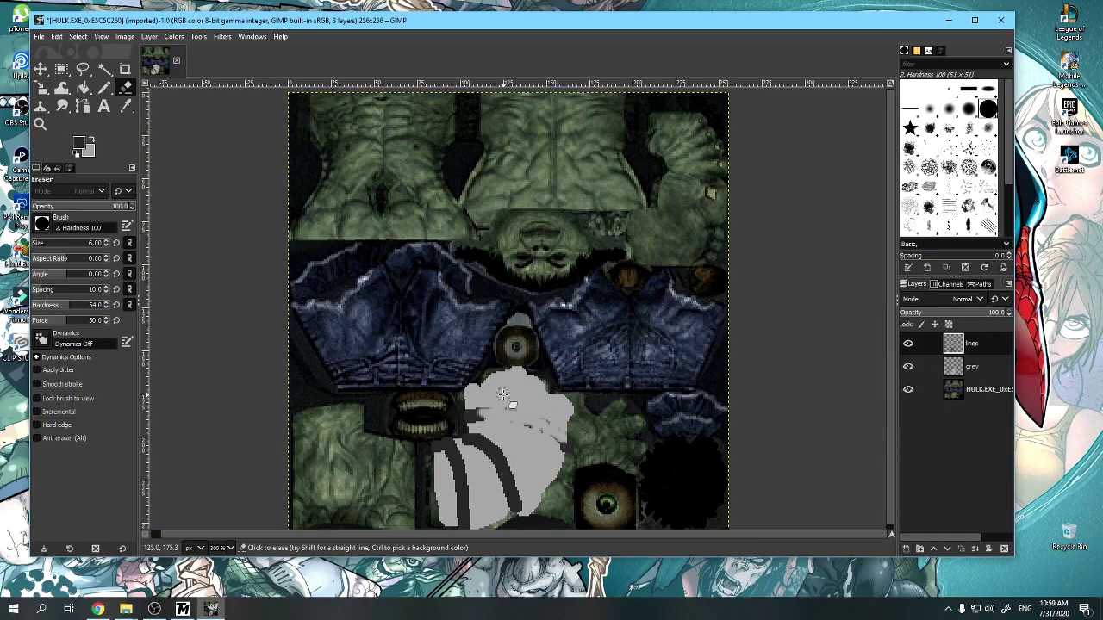
{"action": "key", "text": "ctrl+z"}
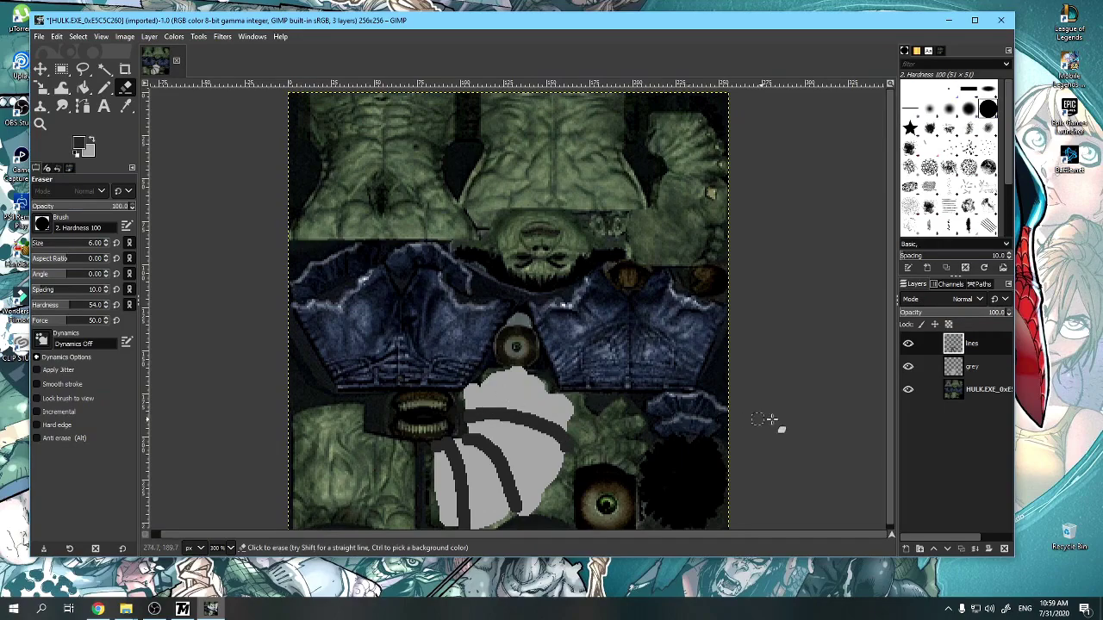
{"action": "left_click", "coordinate": [969, 369]}
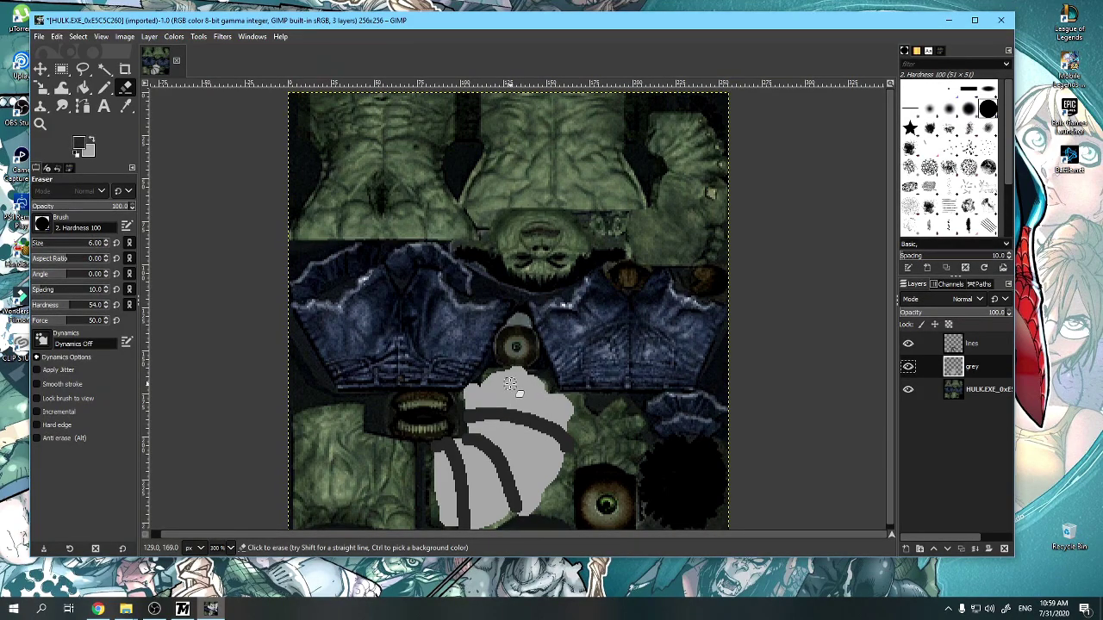
{"action": "mouse_move", "coordinate": [510, 383]}
{"action": "left_mouse_down"}
{"action": "mouse_move", "coordinate": [501, 456]}
{"action": "mouse_move", "coordinate": [509, 405]}
{"action": "mouse_move", "coordinate": [512, 431]}
{"action": "mouse_move", "coordinate": [536, 441]}
{"action": "mouse_move", "coordinate": [521, 431]}
{"action": "mouse_move", "coordinate": [545, 422]}
{"action": "left_mouse_up"}
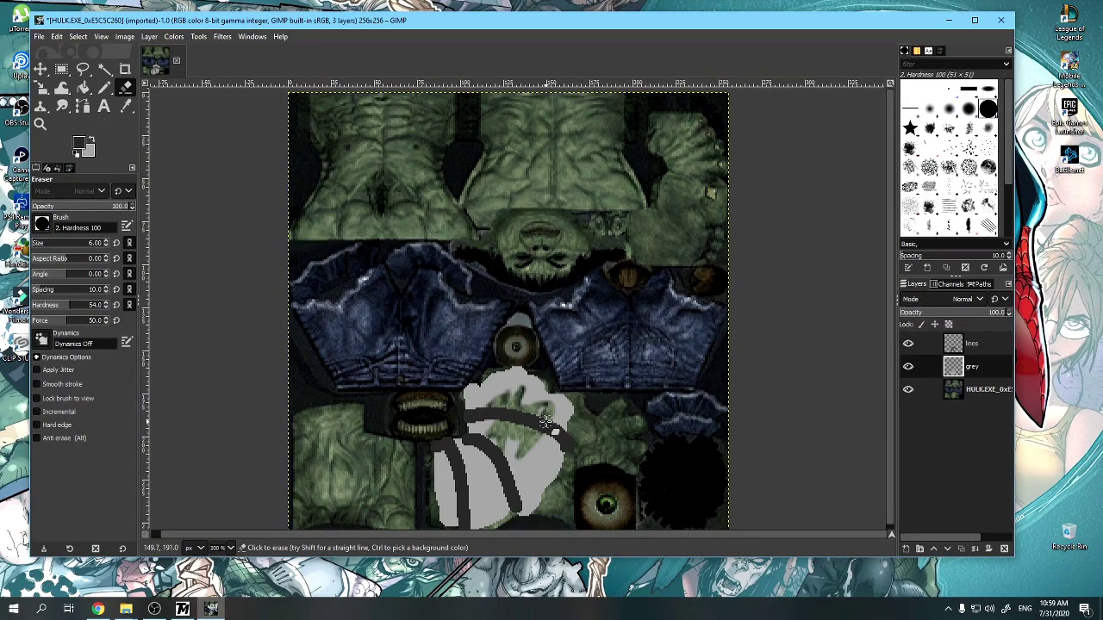
{"action": "key", "text": "ctrl+z"}
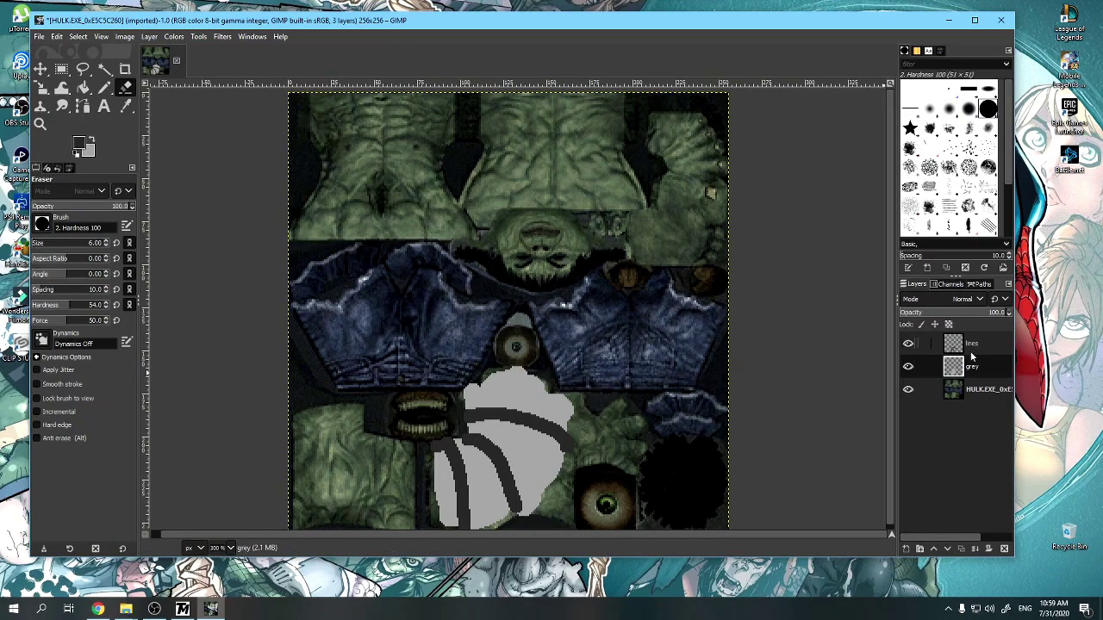
{"action": "left_click_drag", "start_coordinate": [976, 365], "coordinate": [975, 334]}
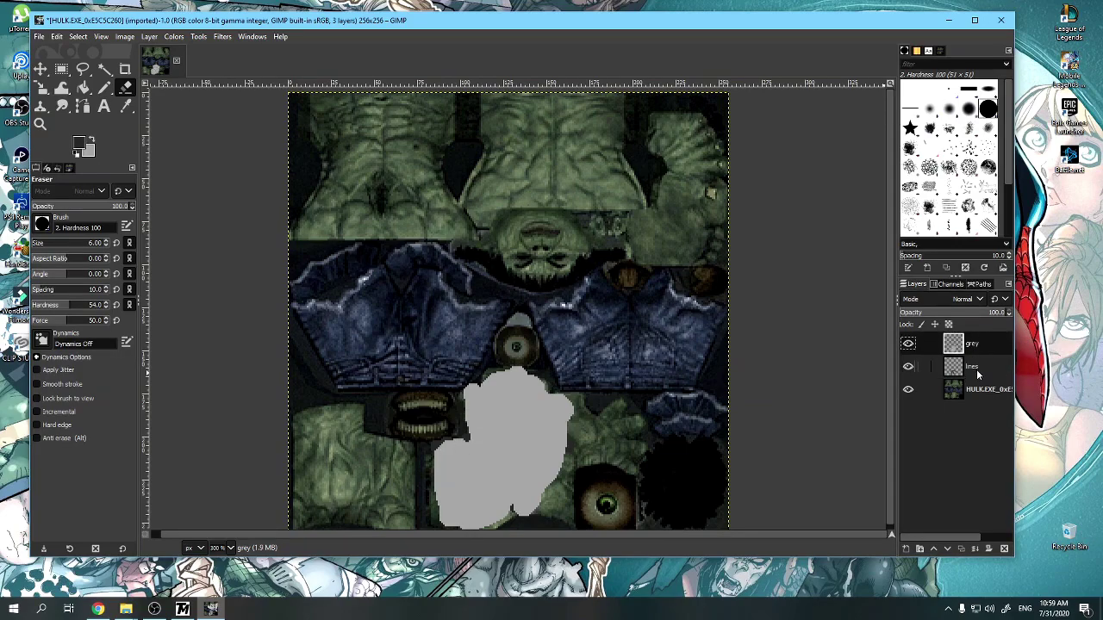
{"action": "left_click_drag", "start_coordinate": [978, 376], "coordinate": [971, 351]}
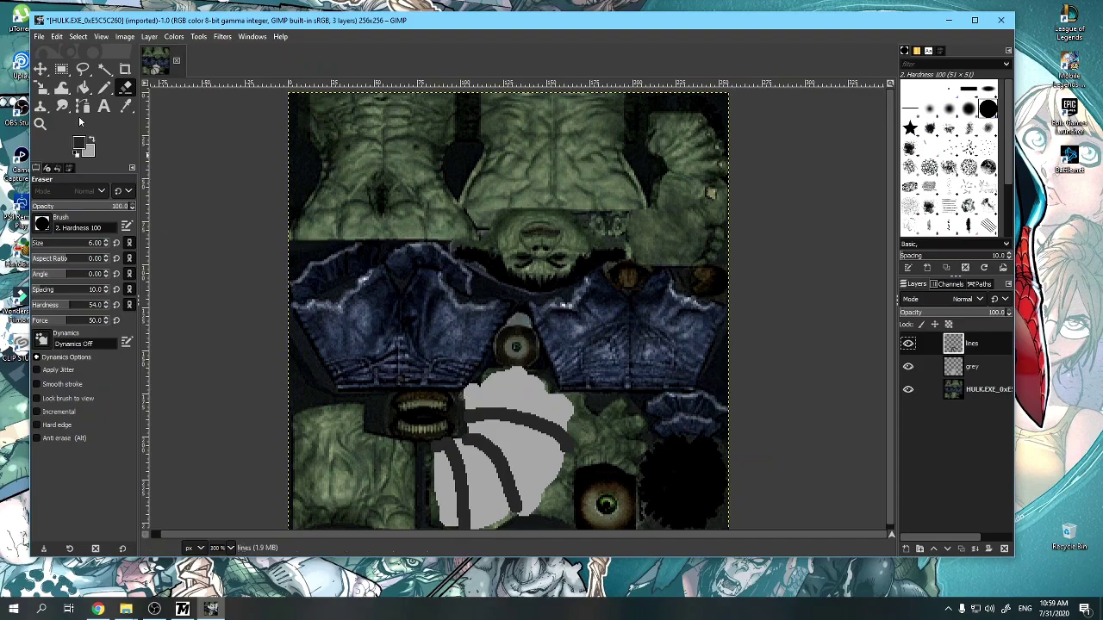
{"action": "left_click", "coordinate": [95, 139]}
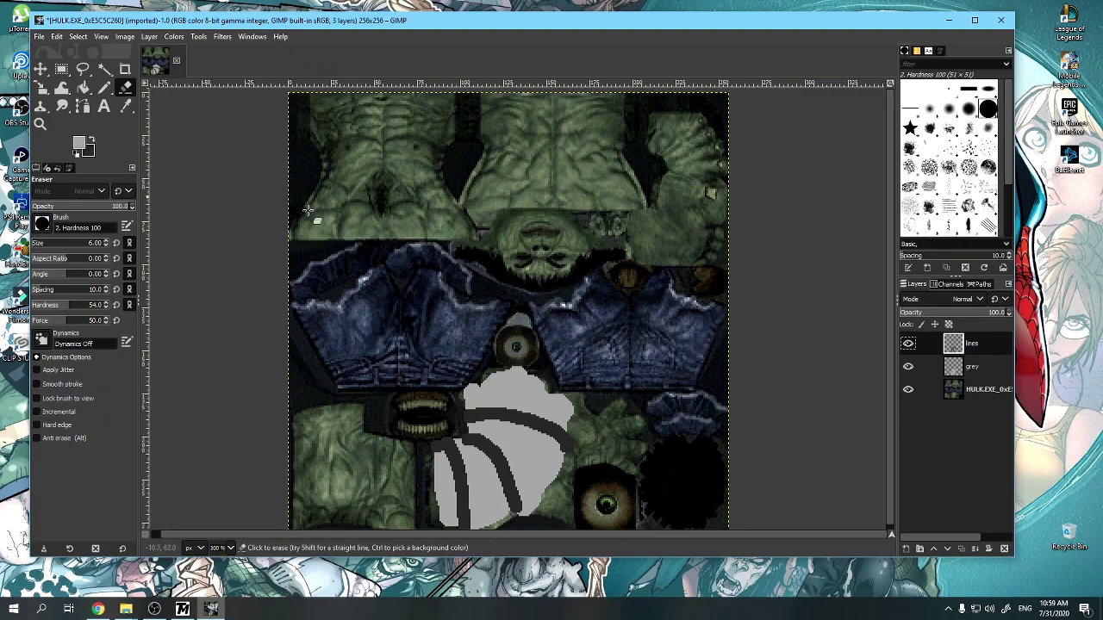
{"action": "left_click", "coordinate": [977, 367]}
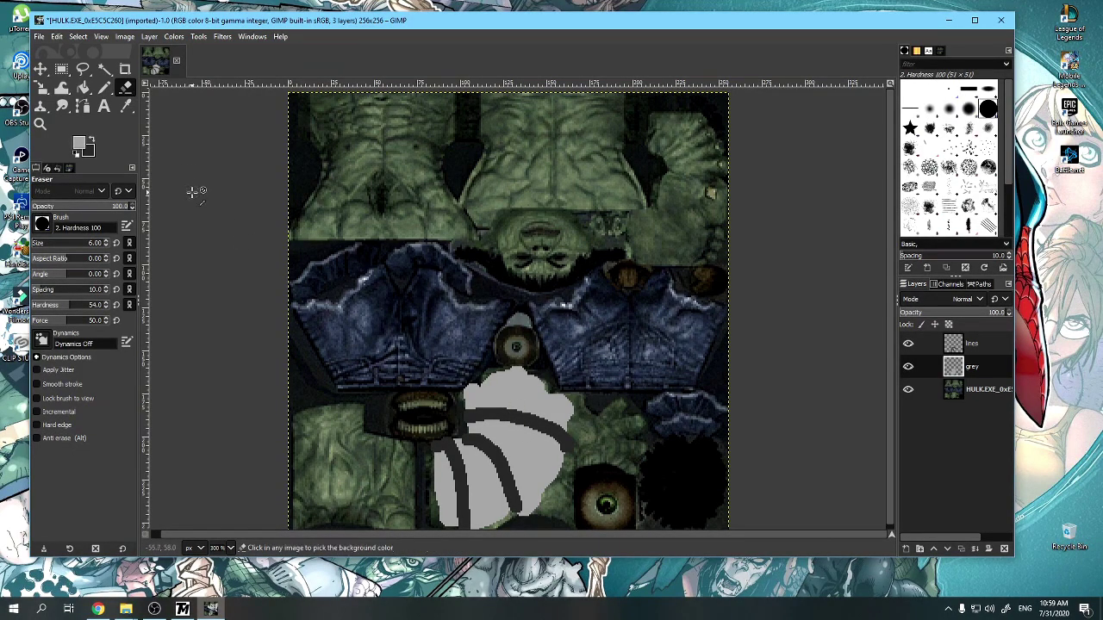
{"action": "left_click", "coordinate": [104, 87]}
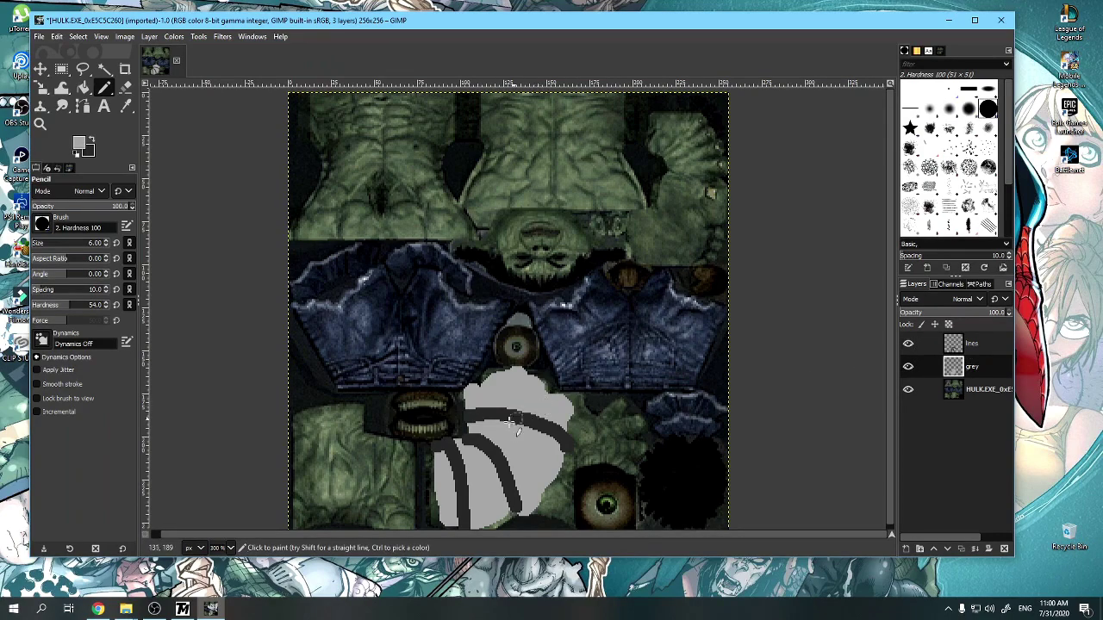
{"action": "left_click", "coordinate": [90, 142]}
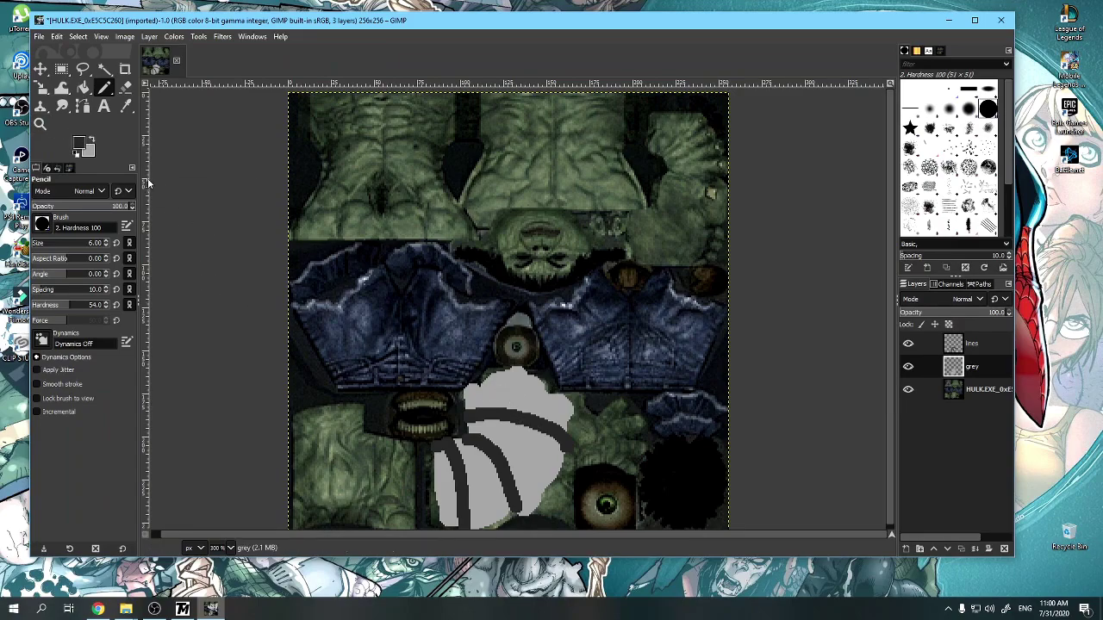
Step: Reset colours to black/white and draw a short black mark on the grey patch
{"action": "left_click", "coordinate": [79, 157]}
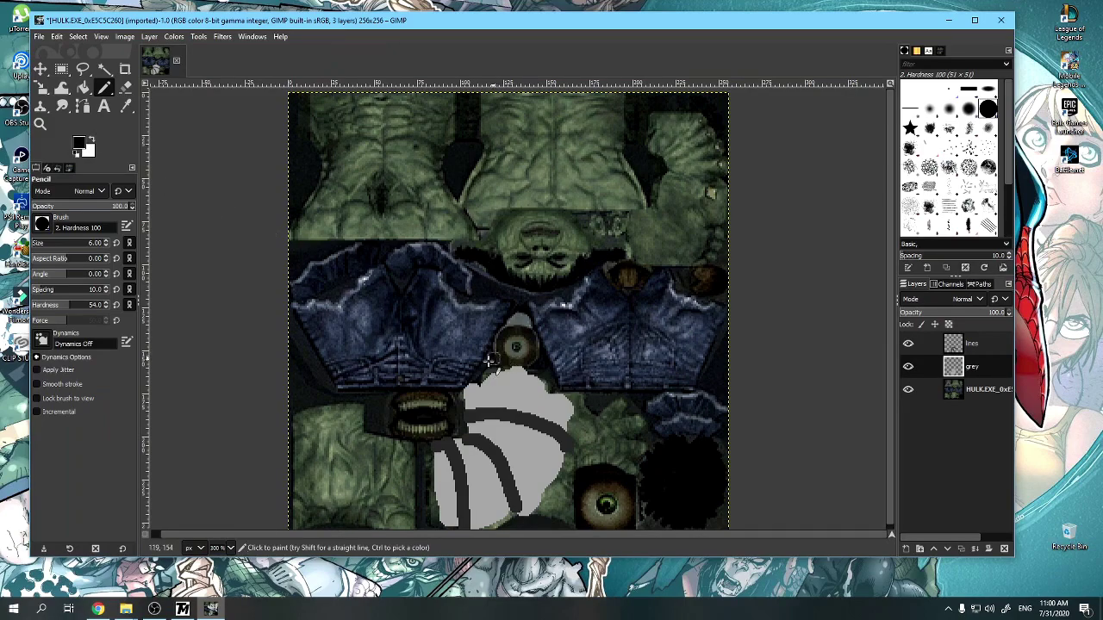
{"action": "mouse_move", "coordinate": [518, 398]}
{"action": "left_mouse_down"}
{"action": "mouse_move", "coordinate": [512, 454]}
{"action": "mouse_move", "coordinate": [519, 405]}
{"action": "left_mouse_up"}
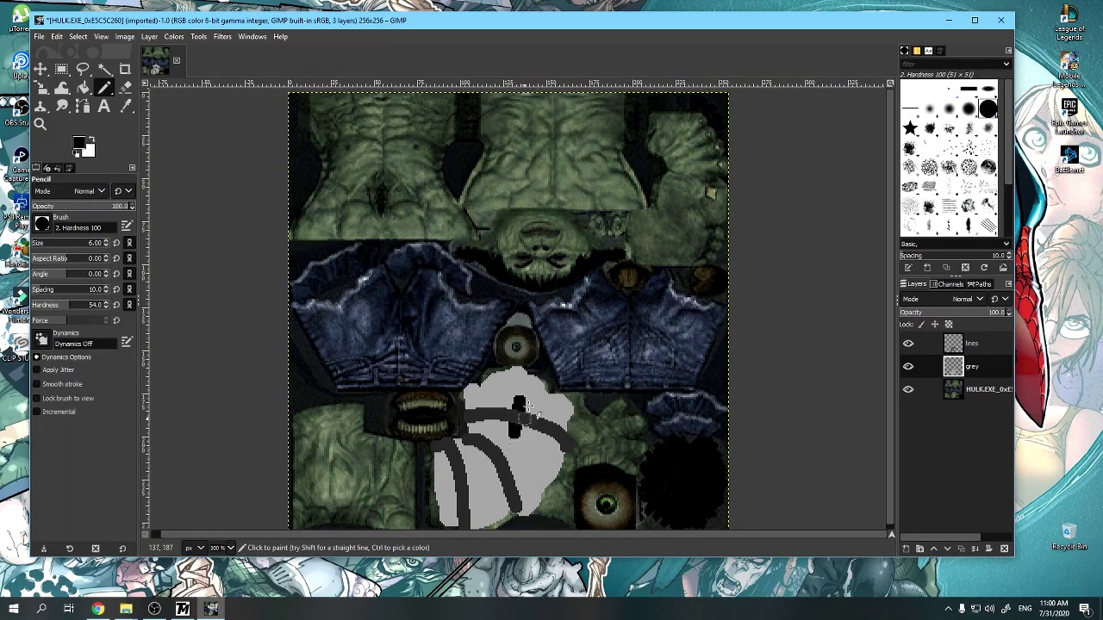
{"action": "left_click", "coordinate": [908, 342]}
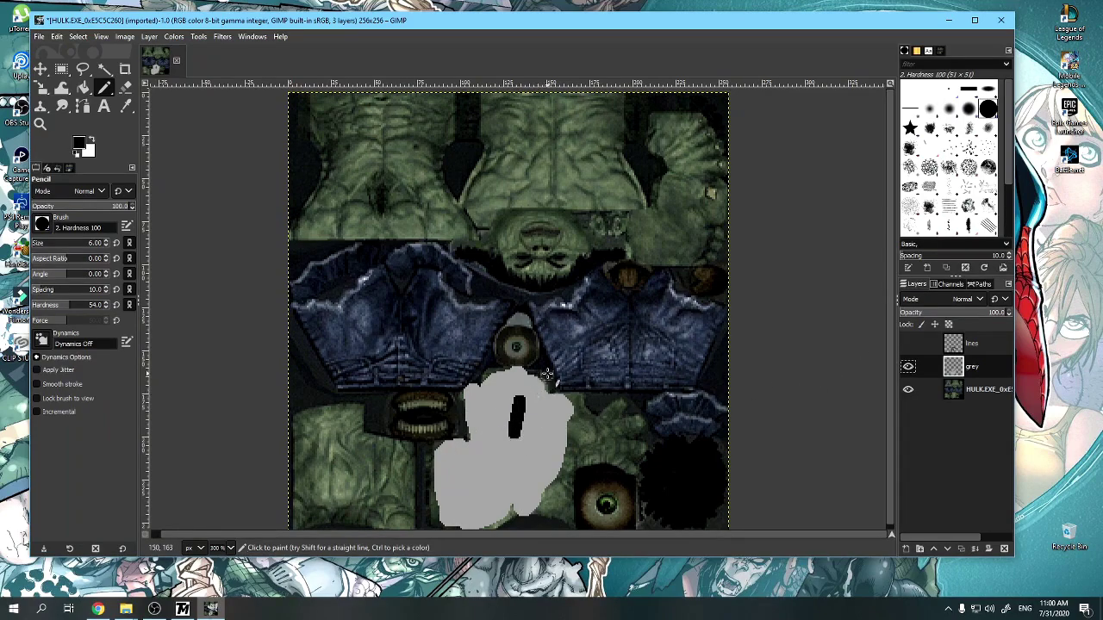
{"action": "left_click", "coordinate": [907, 343]}
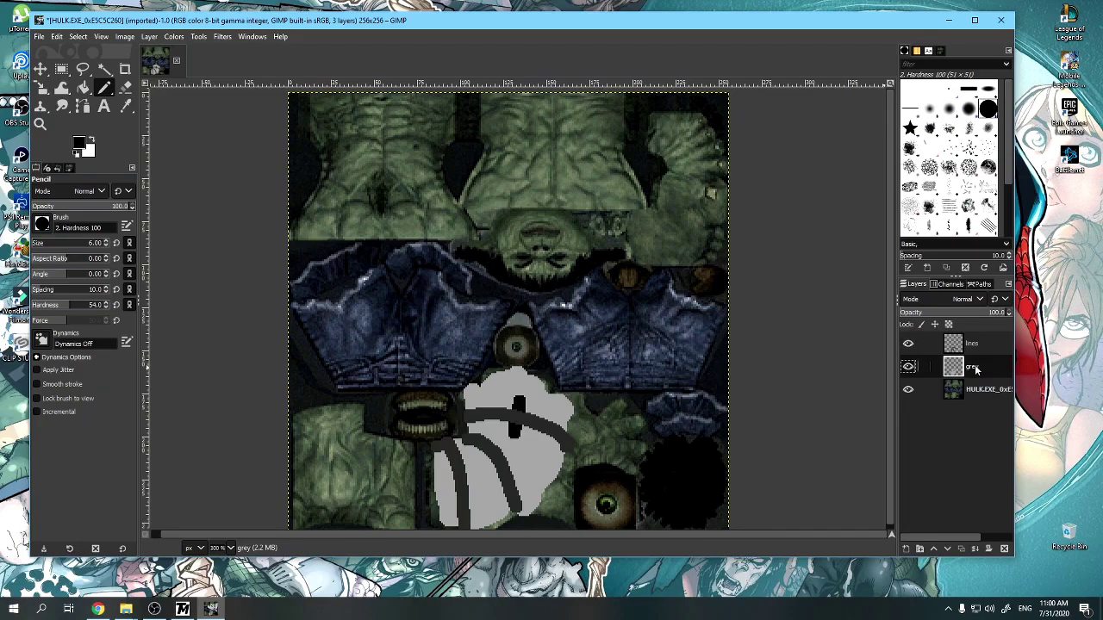
Step: Reorder the layers so the lines layer sits above grey, showing the black stripes on top
{"action": "left_click_drag", "start_coordinate": [976, 368], "coordinate": [972, 339]}
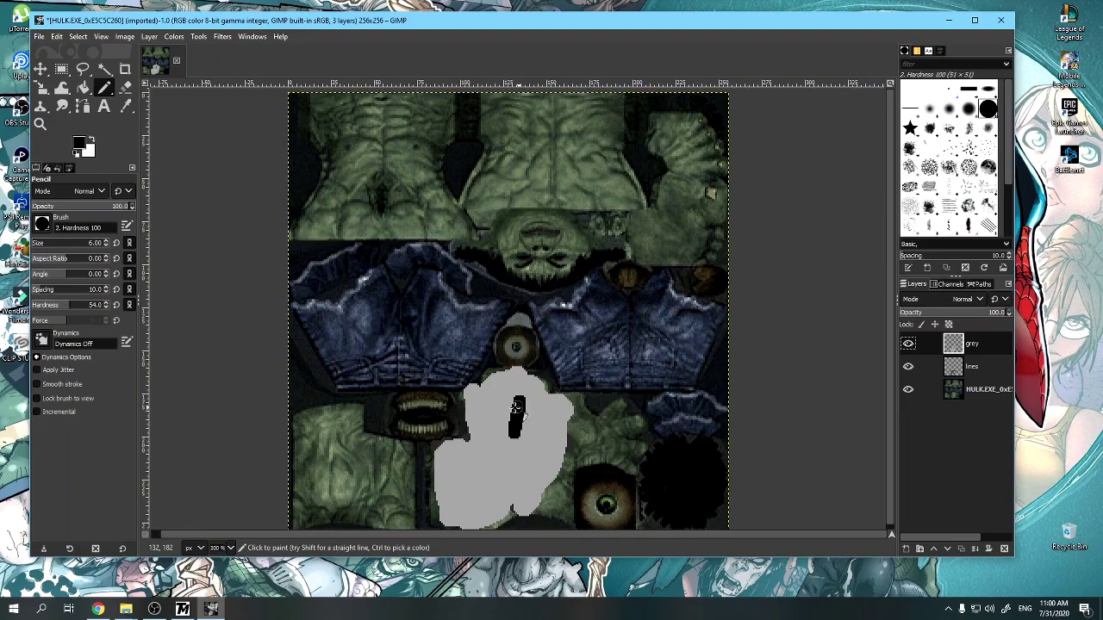
{"action": "left_click", "coordinate": [907, 344]}
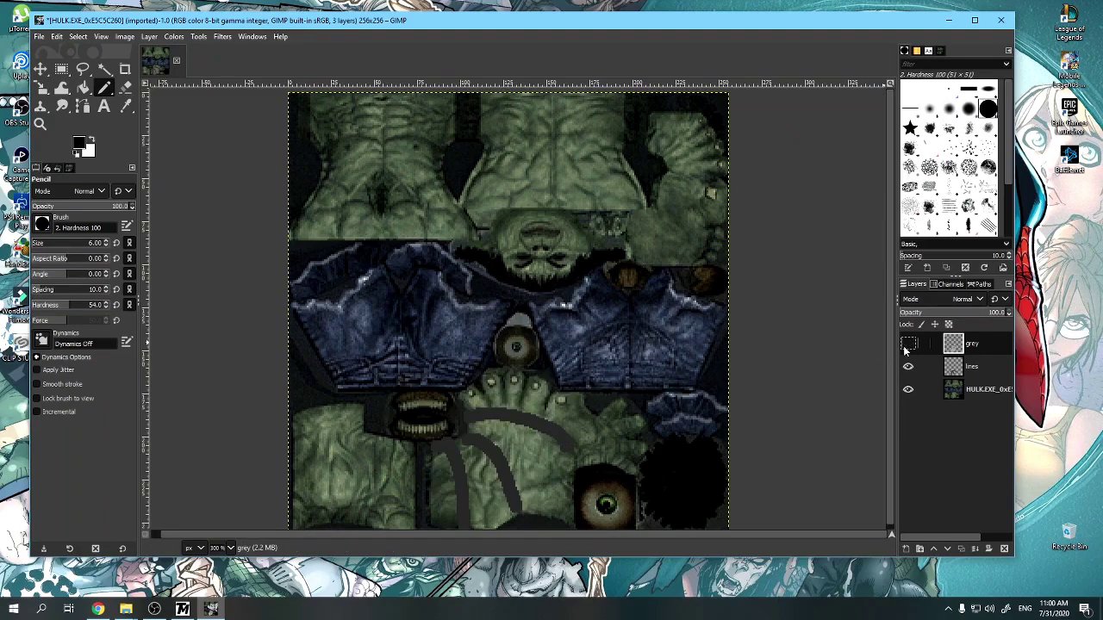
{"action": "left_click", "coordinate": [907, 344]}
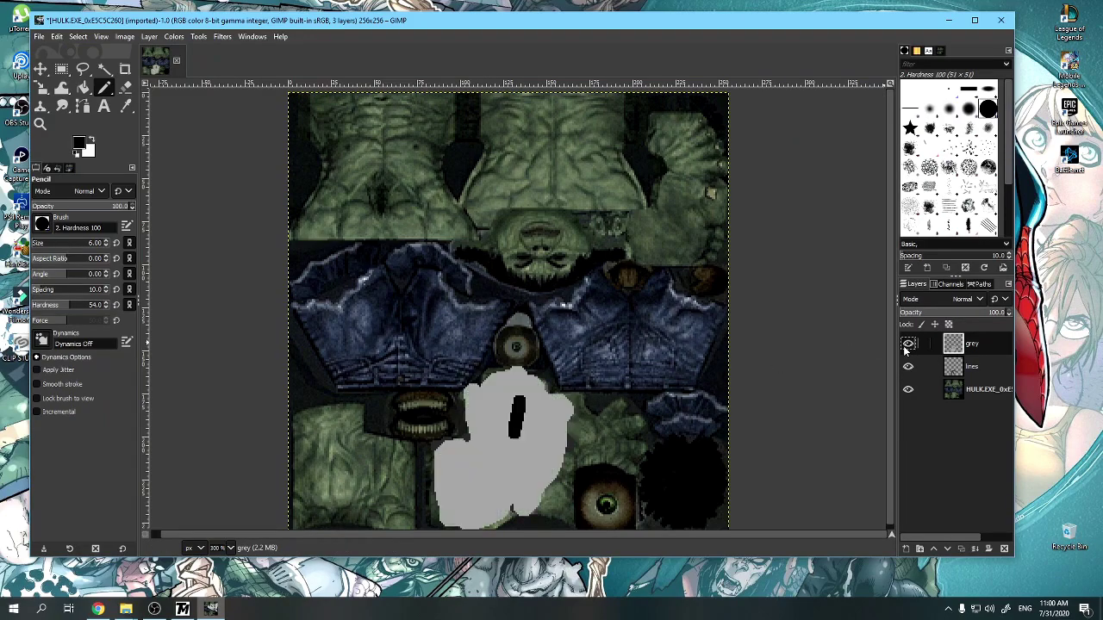
{"action": "left_click_drag", "start_coordinate": [983, 367], "coordinate": [988, 344]}
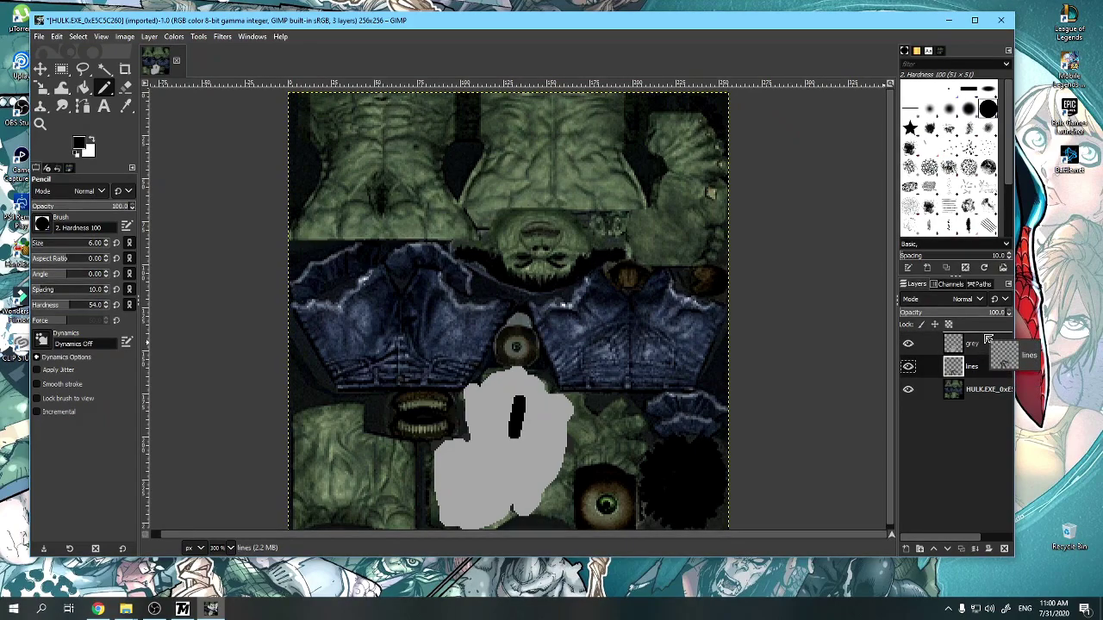
{"action": "left_click_drag", "start_coordinate": [465, 422], "coordinate": [564, 444]}
{"action": "left_click_drag", "start_coordinate": [457, 435], "coordinate": [448, 521]}
{"action": "left_click_drag", "start_coordinate": [482, 431], "coordinate": [469, 521]}
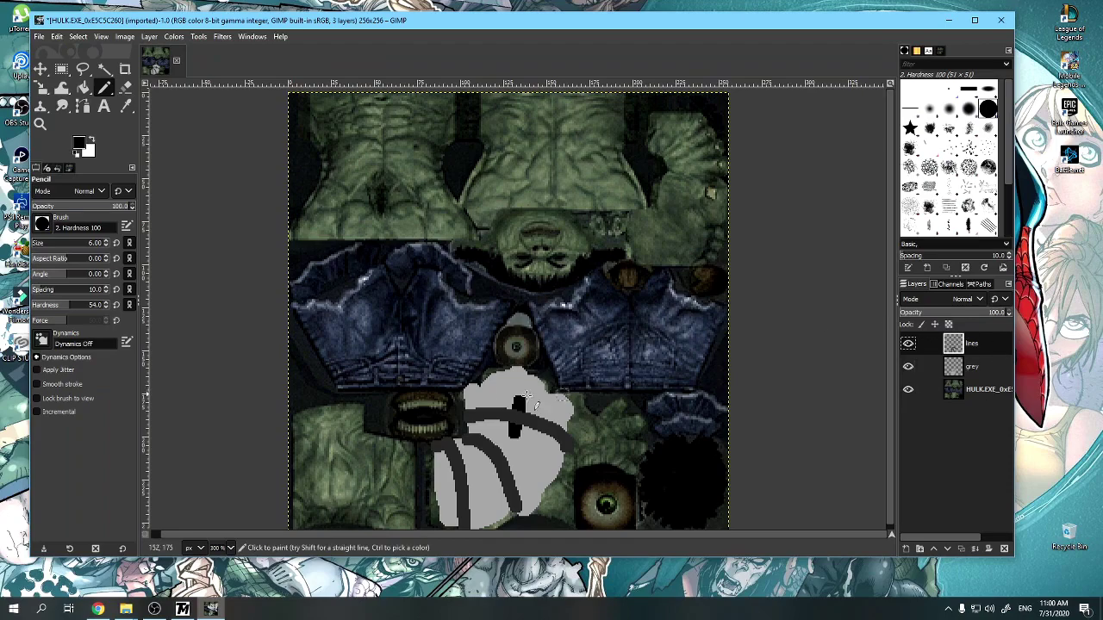
Step: Quit GIMP discarding the texture edits, and open baby groot.clip from the Digital folder
{"action": "left_click", "coordinate": [1000, 19]}
{"action": "left_click", "coordinate": [222, 230]}
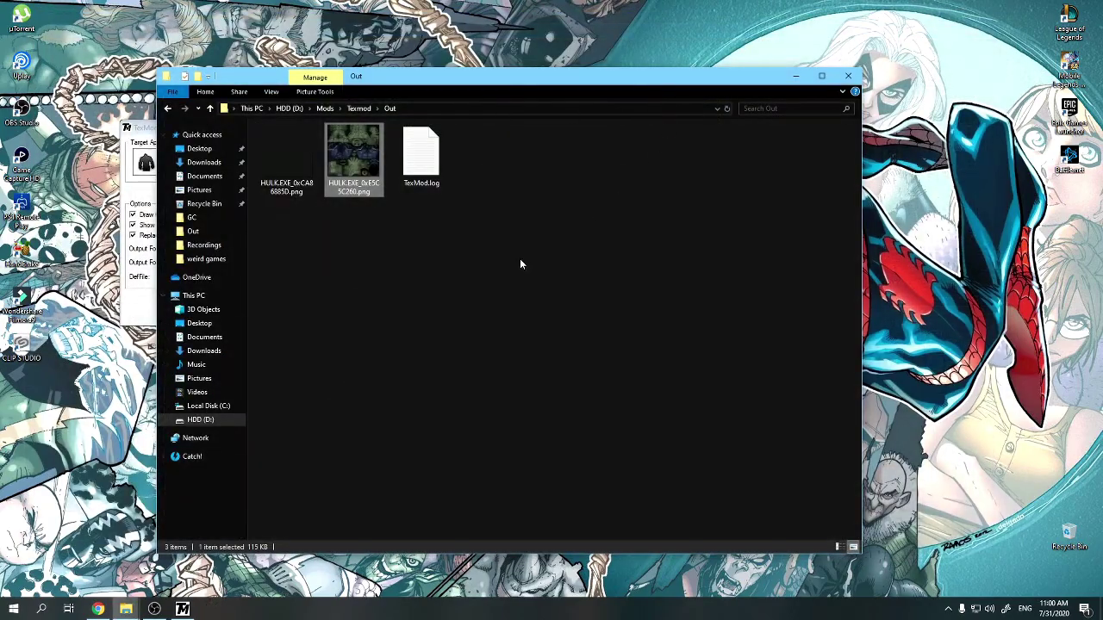
{"action": "mouse_move", "coordinate": [126, 609]}
{"action": "left_click", "coordinate": [313, 583]}
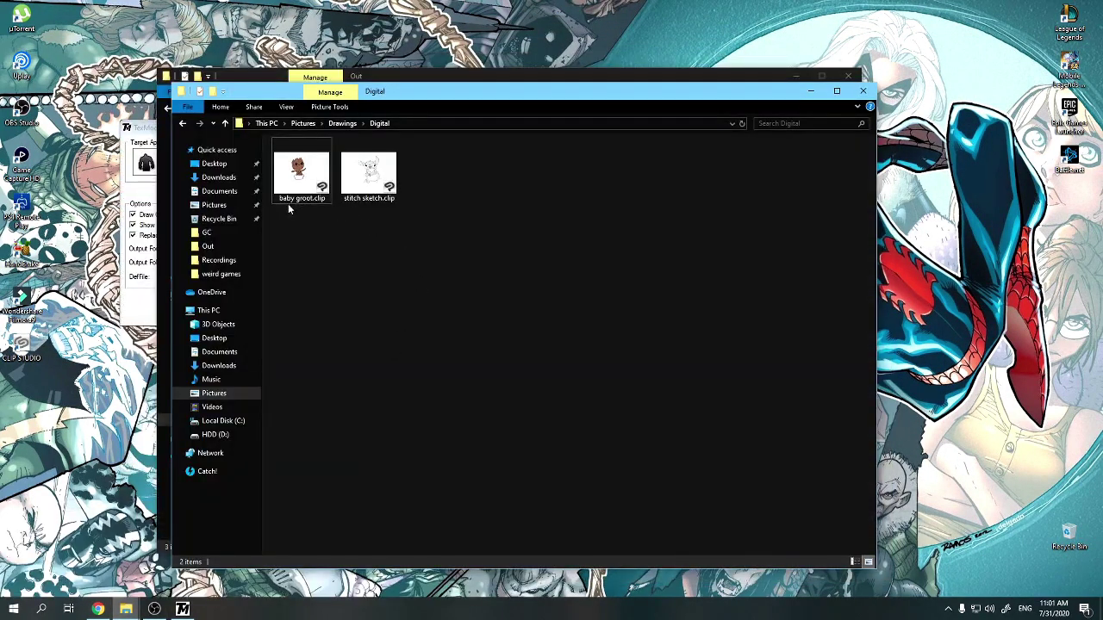
{"action": "double_click", "coordinate": [293, 197]}
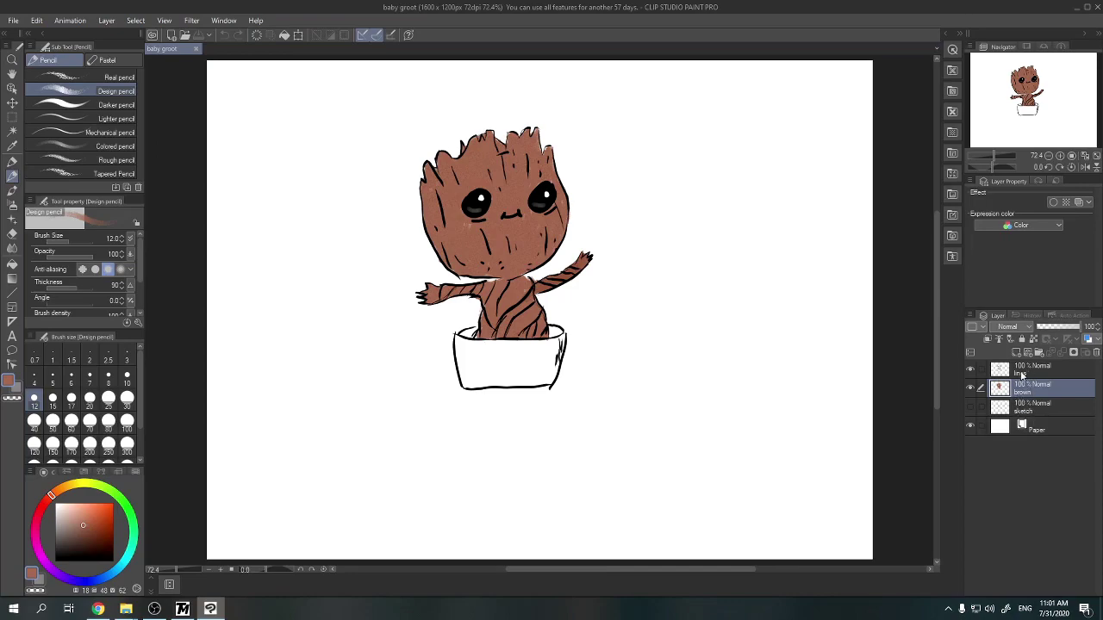
Step: Hide the brown and line art layers, show the pencil sketch, and switch the colour to white
{"action": "left_click", "coordinate": [971, 389]}
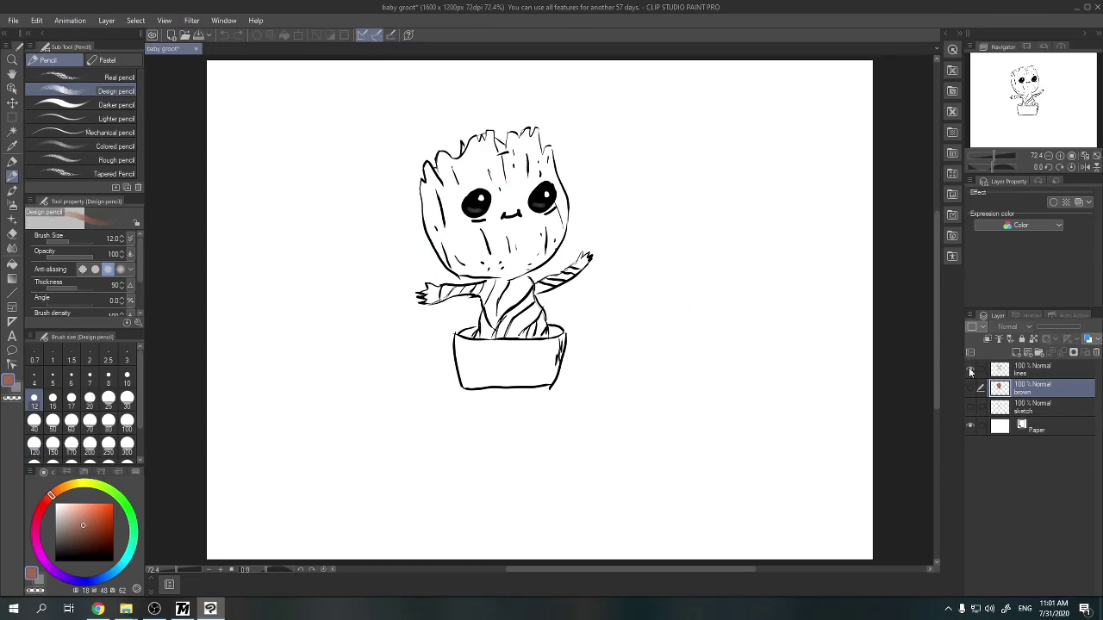
{"action": "left_click", "coordinate": [970, 370]}
{"action": "left_click", "coordinate": [971, 407]}
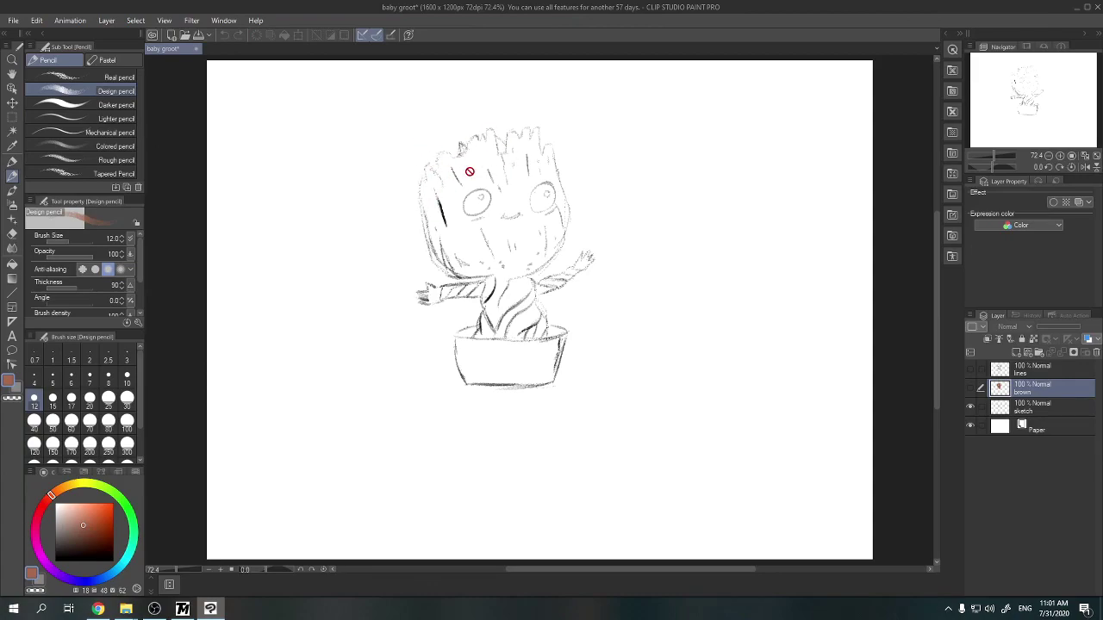
{"action": "key", "text": "x"}
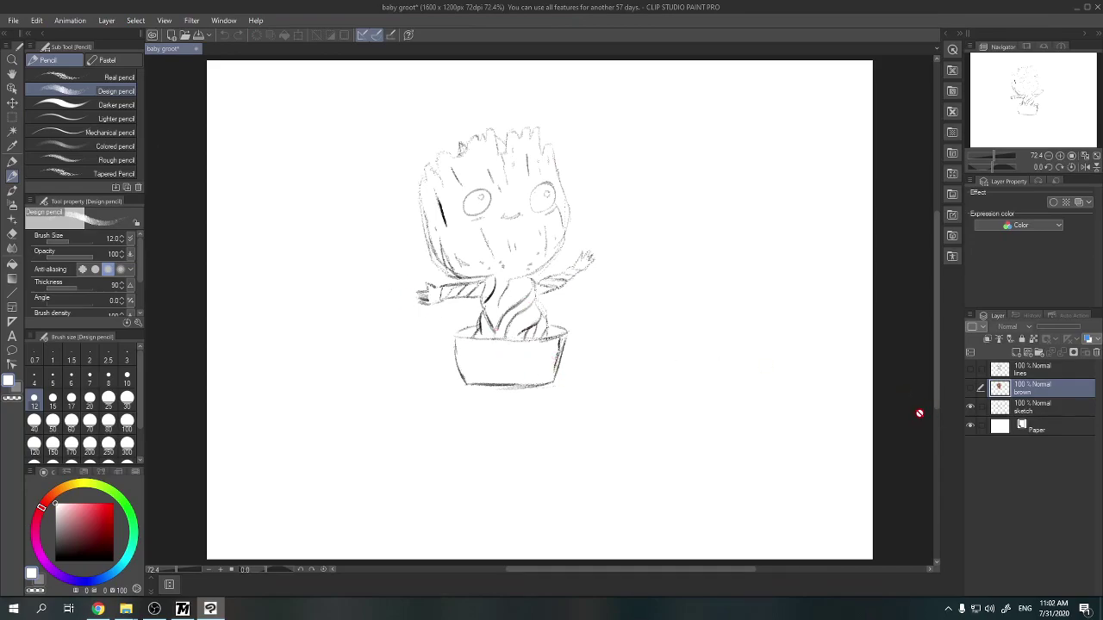
Step: Toggle the line art layer on and off to compare it with the sketch, ending visible
{"action": "left_click", "coordinate": [971, 371]}
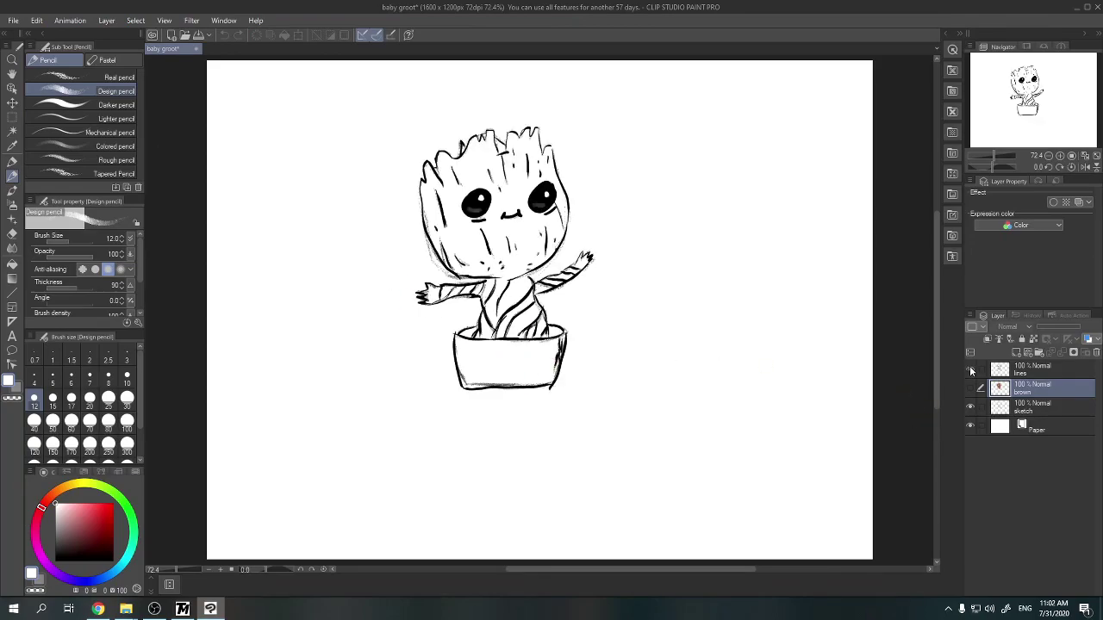
{"action": "left_click", "coordinate": [970, 371]}
{"action": "left_click", "coordinate": [971, 371]}
{"action": "left_click", "coordinate": [971, 371]}
{"action": "left_click", "coordinate": [971, 372]}
{"action": "left_click", "coordinate": [971, 371]}
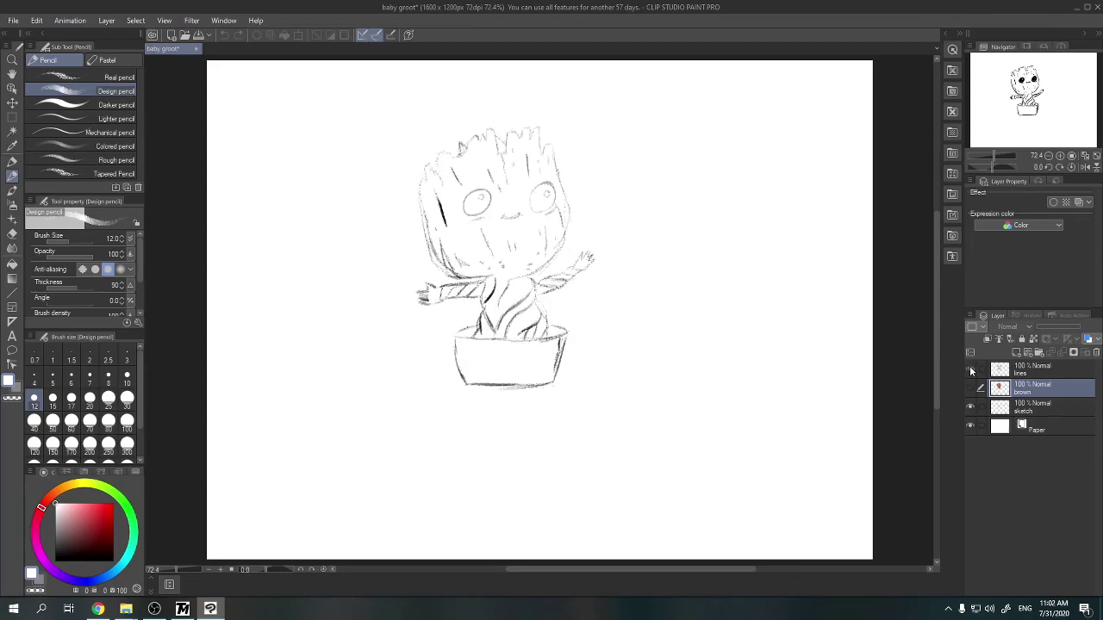
{"action": "left_click", "coordinate": [971, 371]}
{"action": "left_click", "coordinate": [971, 371]}
{"action": "left_click", "coordinate": [971, 371]}
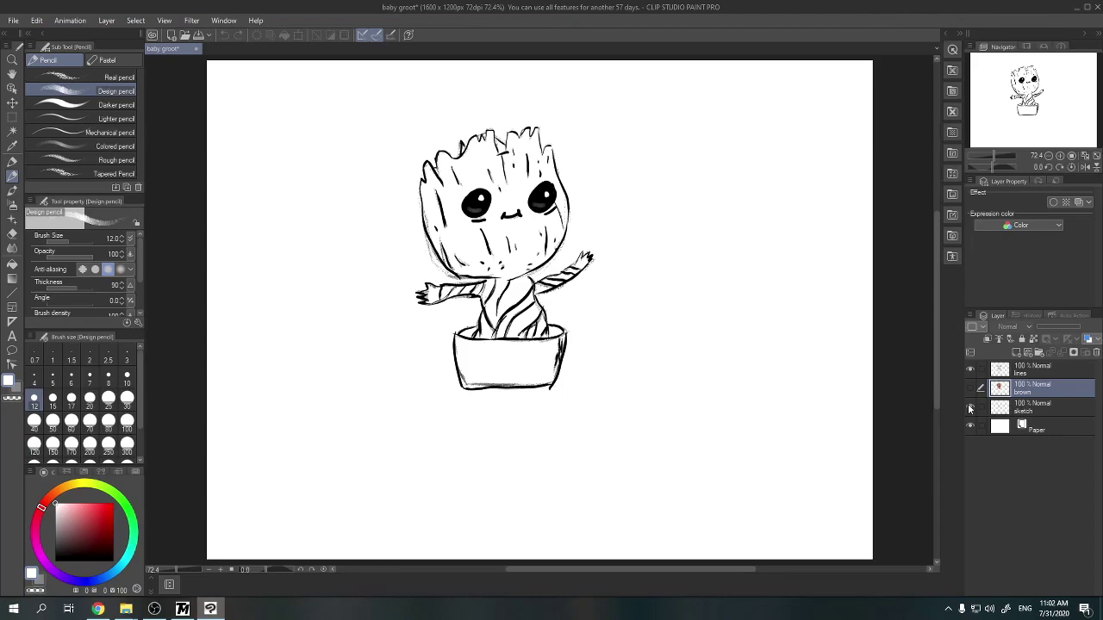
Step: Toggle the brown colour layer on and off, leaving it visible
{"action": "left_click", "coordinate": [971, 389]}
{"action": "left_click", "coordinate": [971, 390]}
{"action": "left_click", "coordinate": [971, 389]}
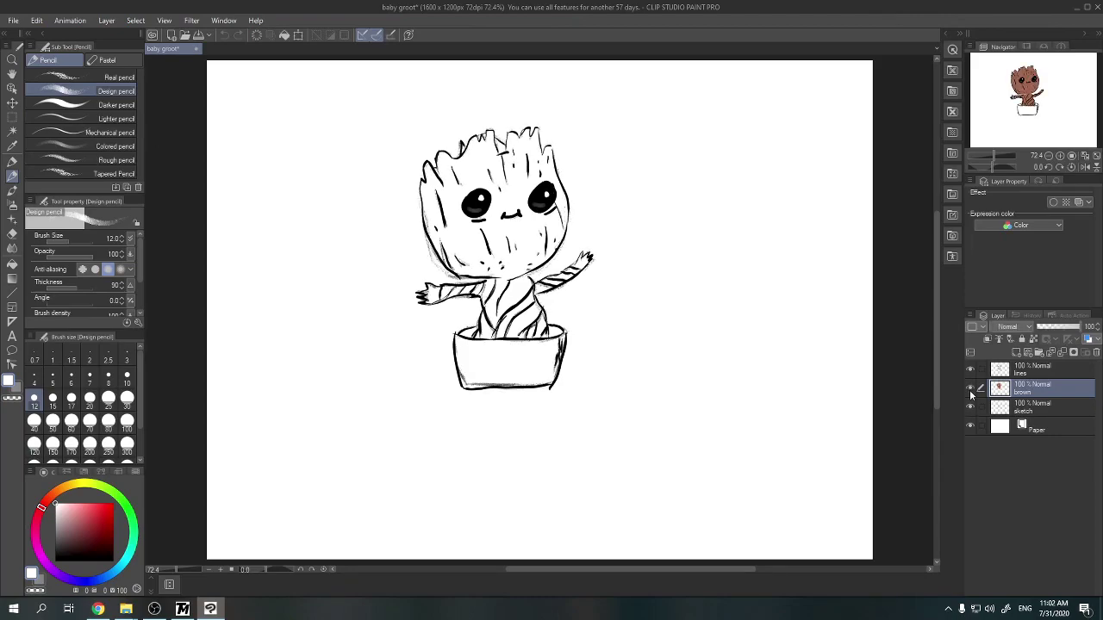
{"action": "left_click", "coordinate": [970, 389]}
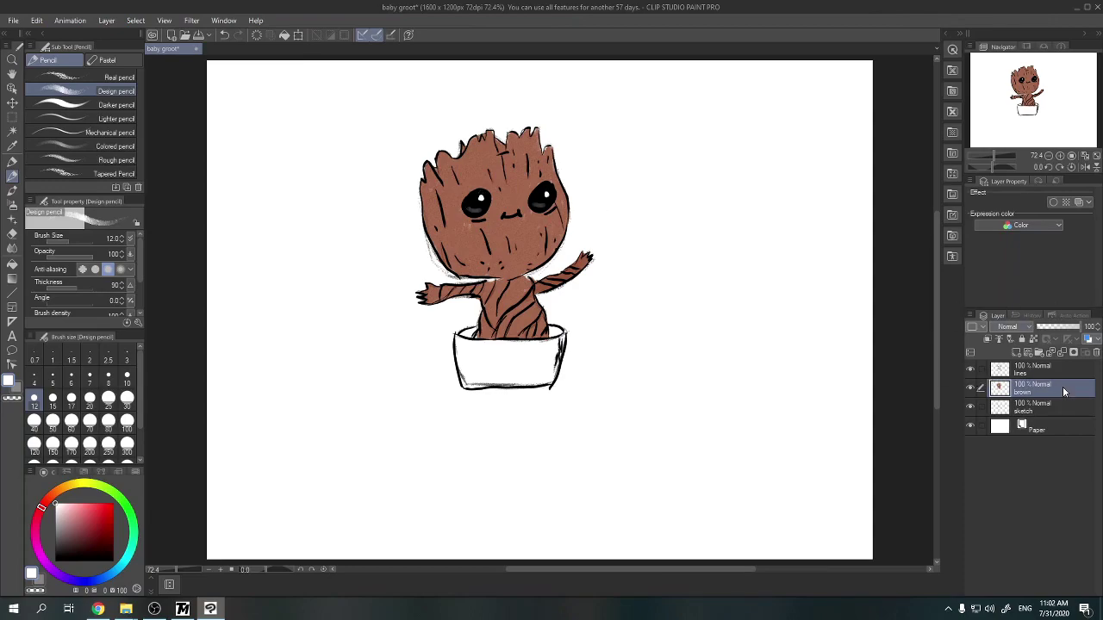
Step: Drag the brown layer above lines, then move the lines layer back on top
{"action": "left_click", "coordinate": [1038, 371], "text": "ctrl"}
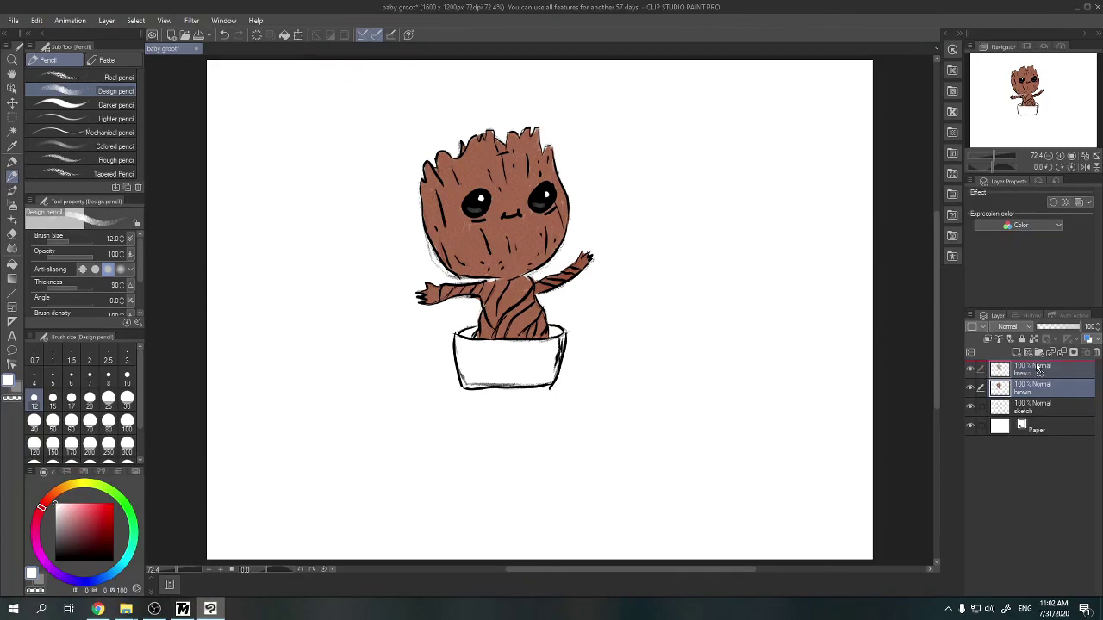
{"action": "left_click_drag", "start_coordinate": [1040, 368], "coordinate": [1038, 368]}
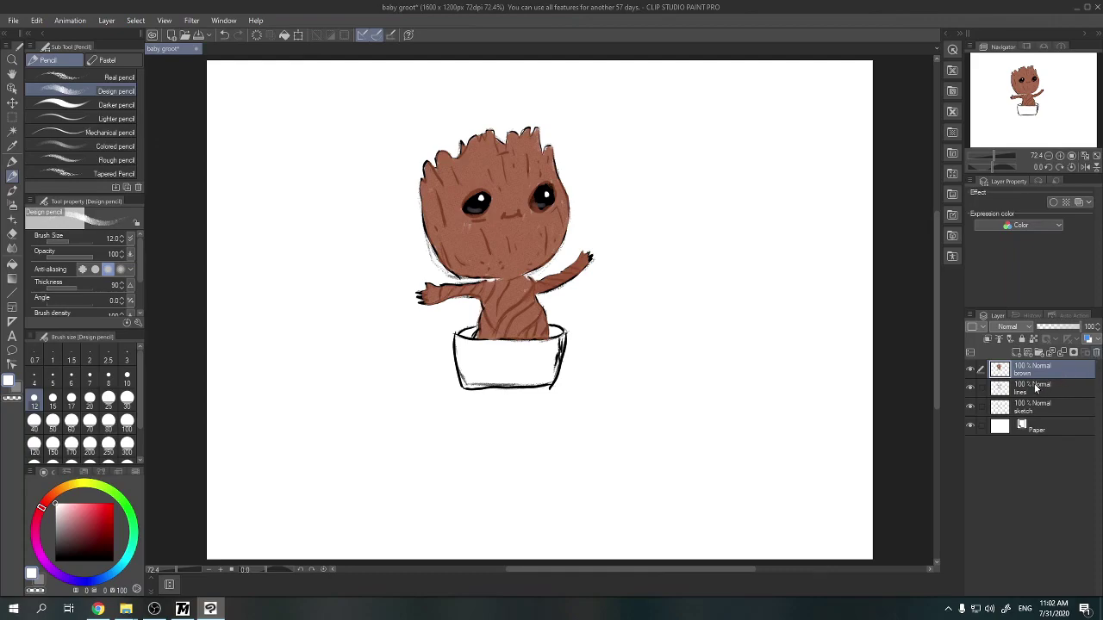
{"action": "left_click_drag", "start_coordinate": [1038, 388], "coordinate": [1035, 372]}
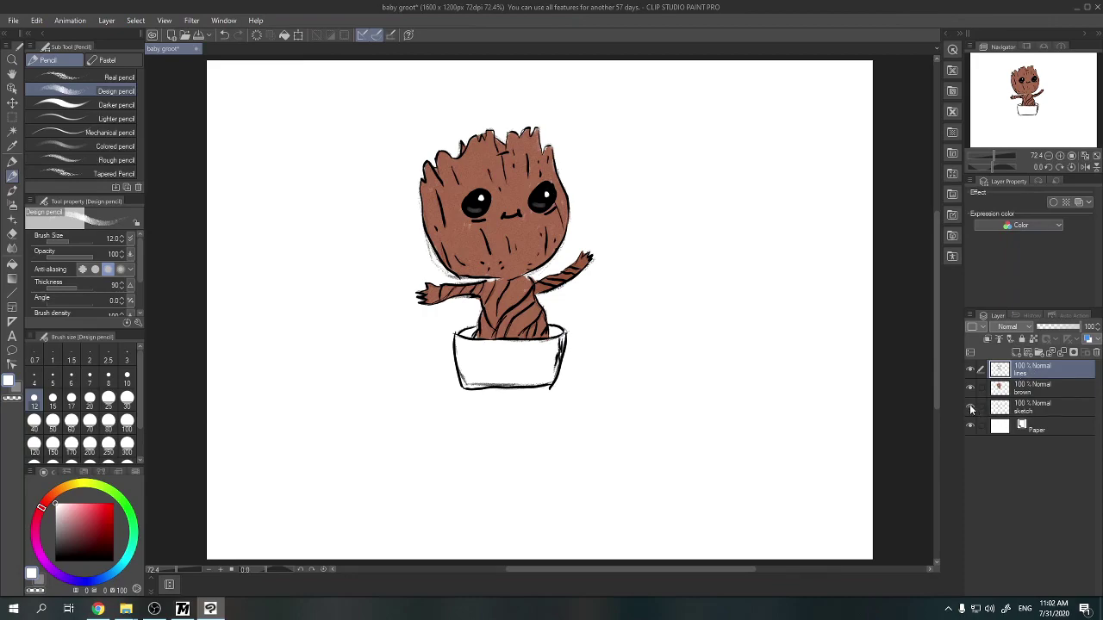
Step: Turn off the pencil sketch layer, briefly rechecking it before hiding it again
{"action": "left_click", "coordinate": [970, 406]}
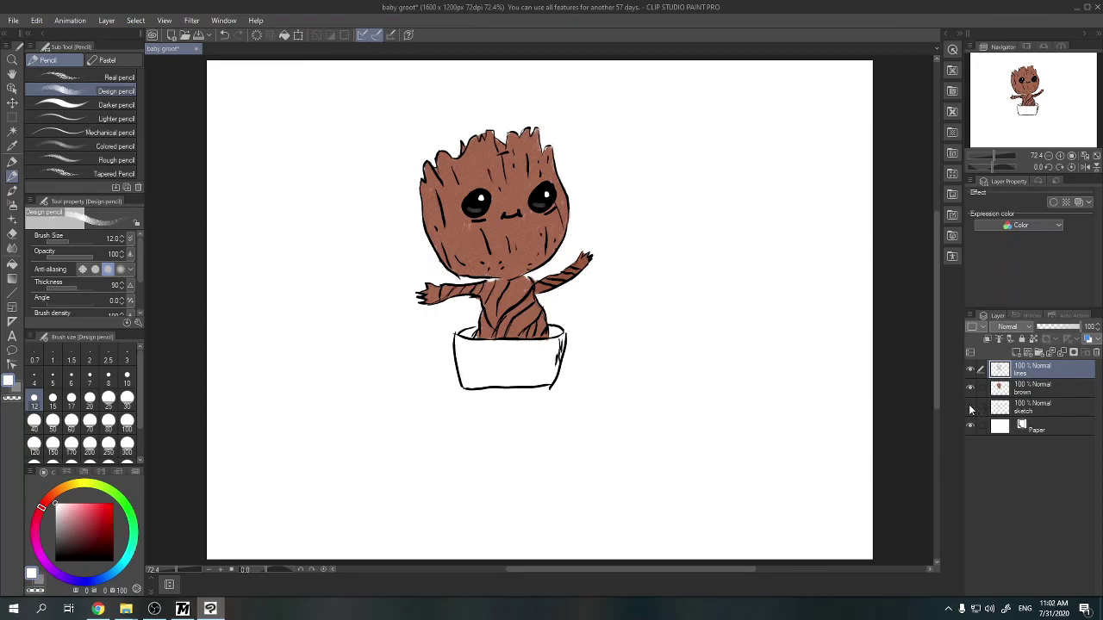
{"action": "left_click", "coordinate": [970, 406]}
{"action": "left_click", "coordinate": [970, 407]}
Step: Close the Groot drawing without saving and the Digital window, then bring TexMod forward over the Texmod folder
{"action": "left_click", "coordinate": [1095, 7]}
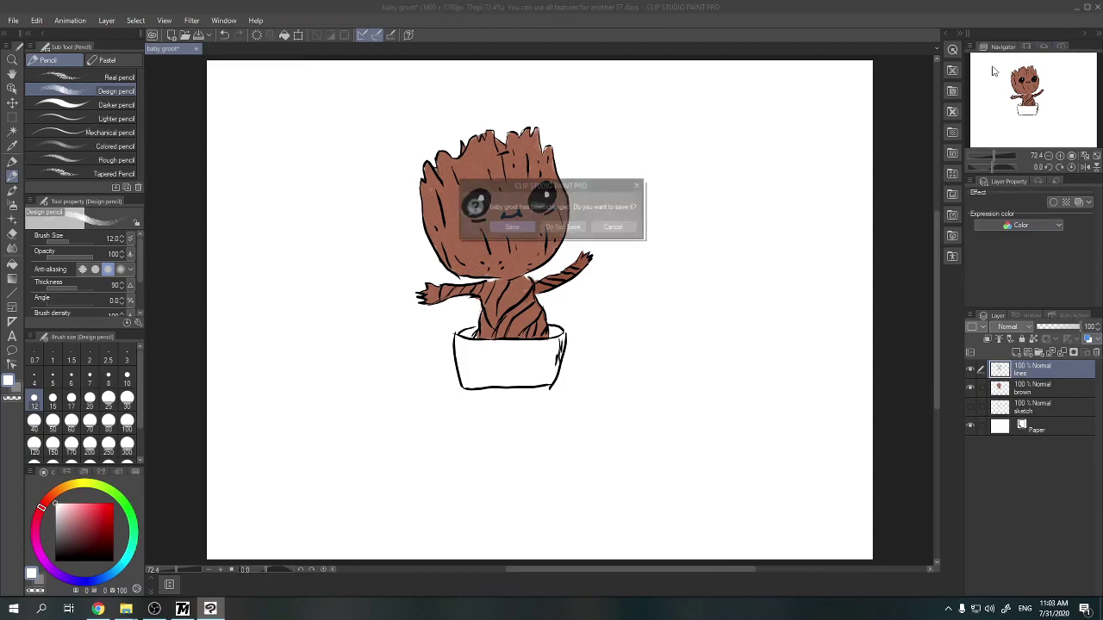
{"action": "left_click", "coordinate": [560, 227]}
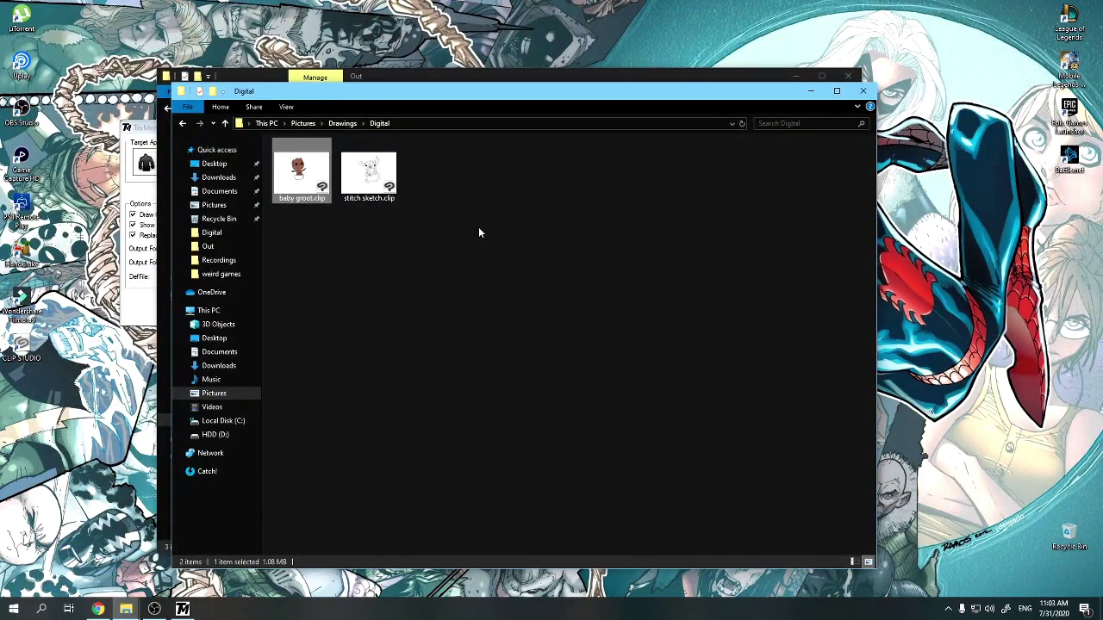
{"action": "left_click", "coordinate": [810, 90]}
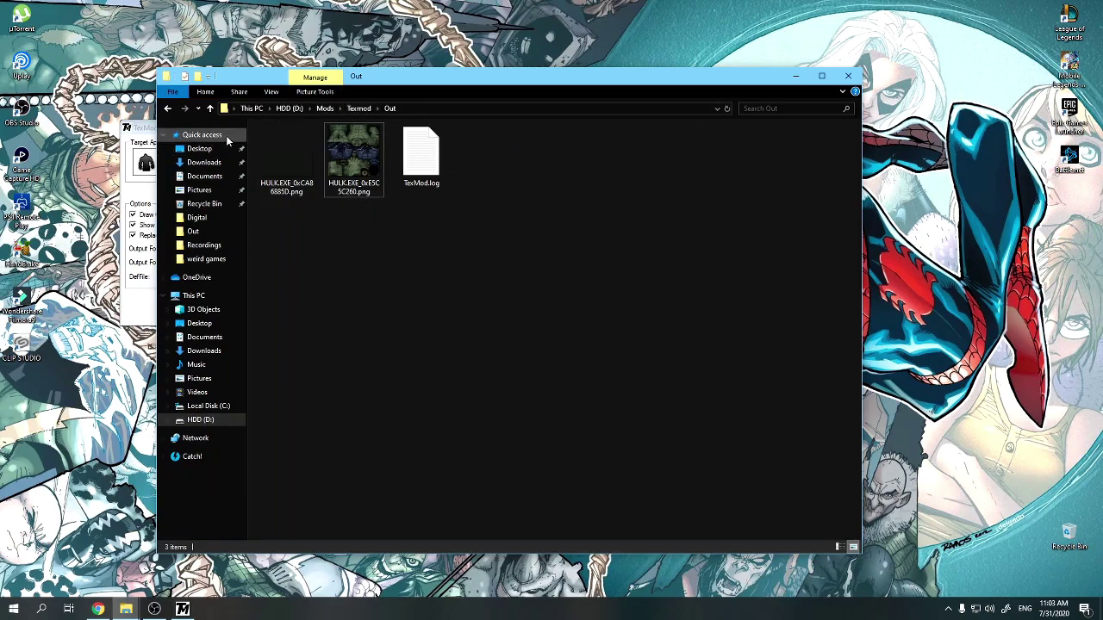
{"action": "left_click", "coordinate": [168, 107]}
{"action": "left_click", "coordinate": [148, 129]}
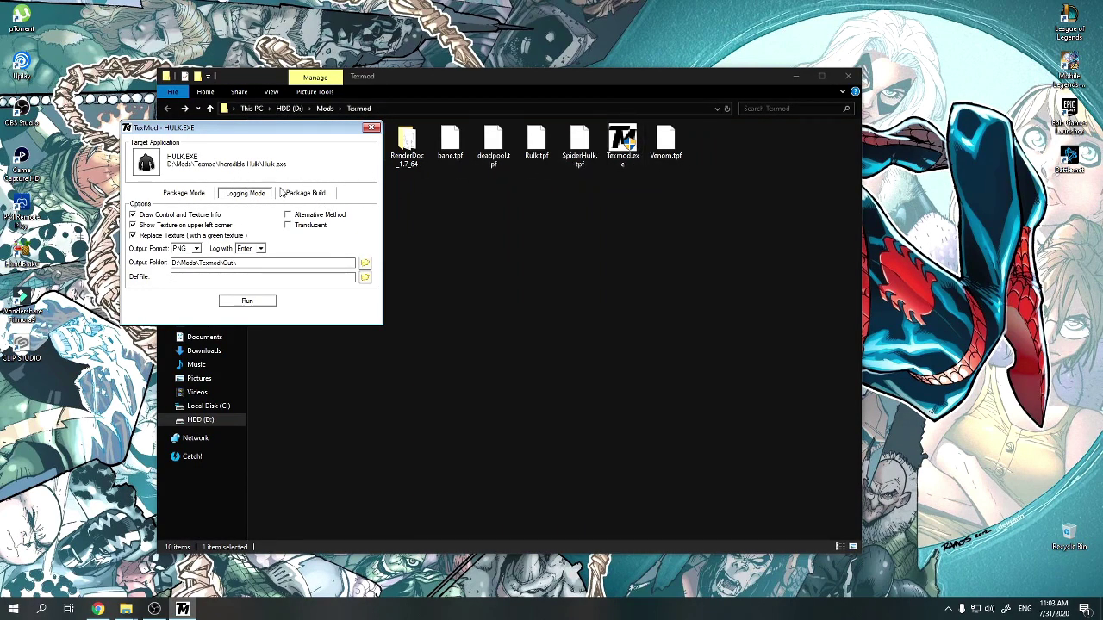
Step: Open the Out textures folder, then switch TexMod to the Package Build tab
{"action": "left_click", "coordinate": [737, 228]}
{"action": "double_click", "coordinate": [362, 145]}
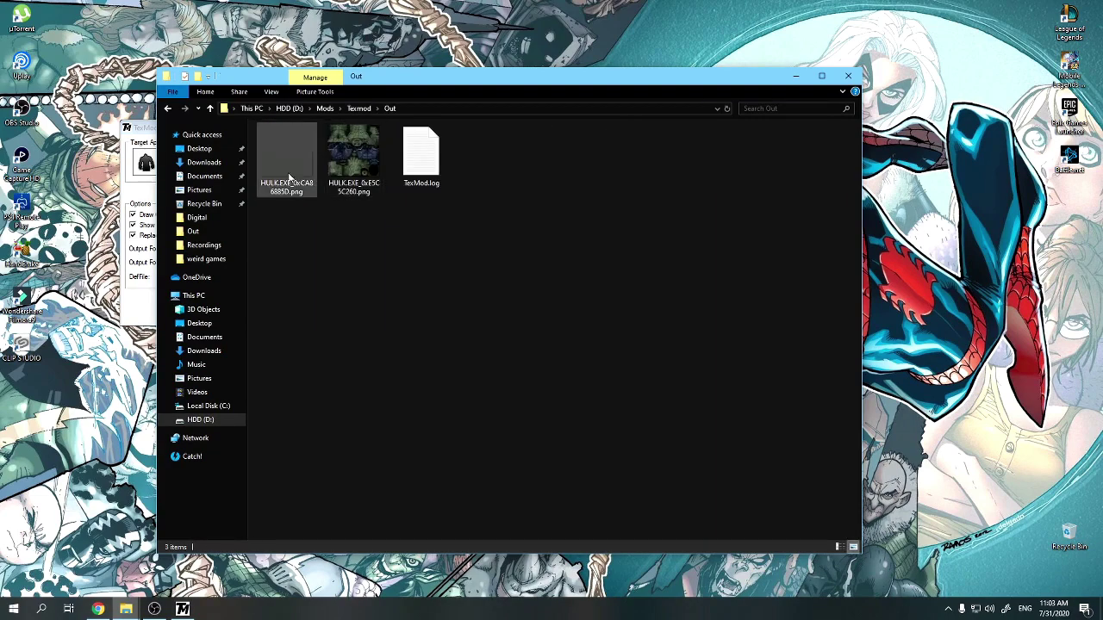
{"action": "left_click", "coordinate": [144, 131]}
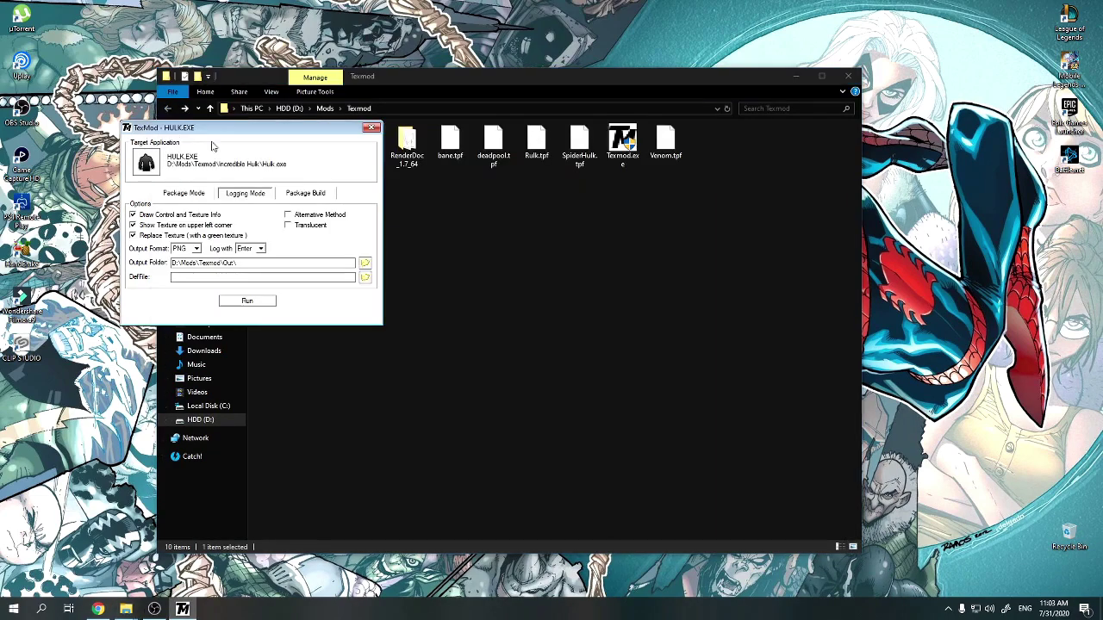
{"action": "left_click", "coordinate": [317, 195]}
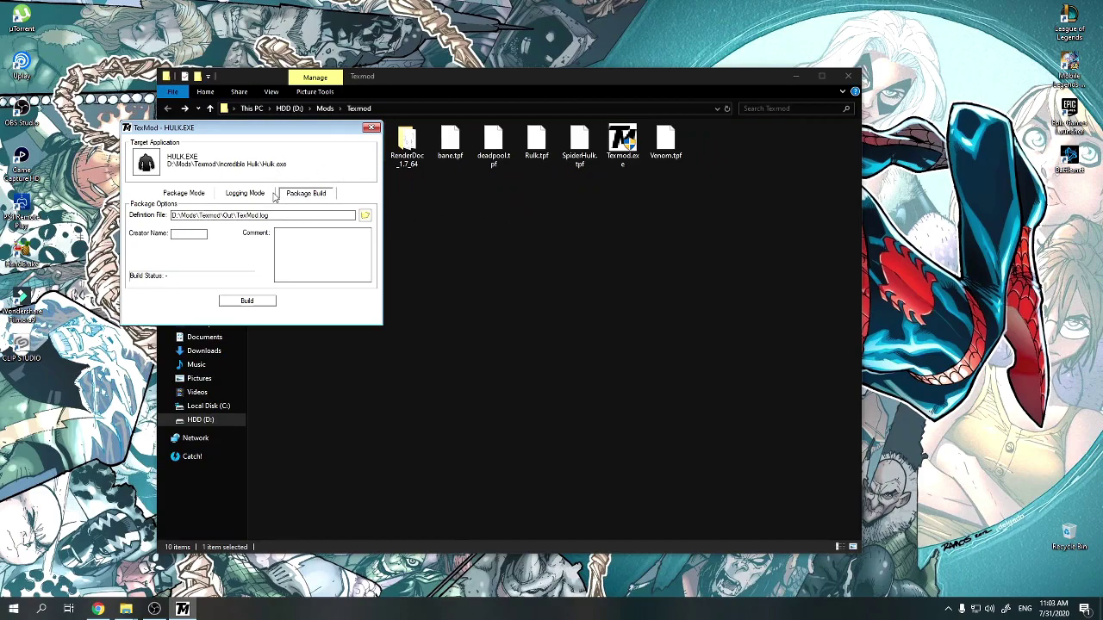
Step: Enter the creator name and comment 'My first mod', then build and save bane.tpf
{"action": "left_click", "coordinate": [199, 234]}
{"action": "type", "text": "TBone"}
{"action": "left_click", "coordinate": [286, 251]}
{"action": "type", "text": "My first mod"}
{"action": "left_click", "coordinate": [251, 302]}
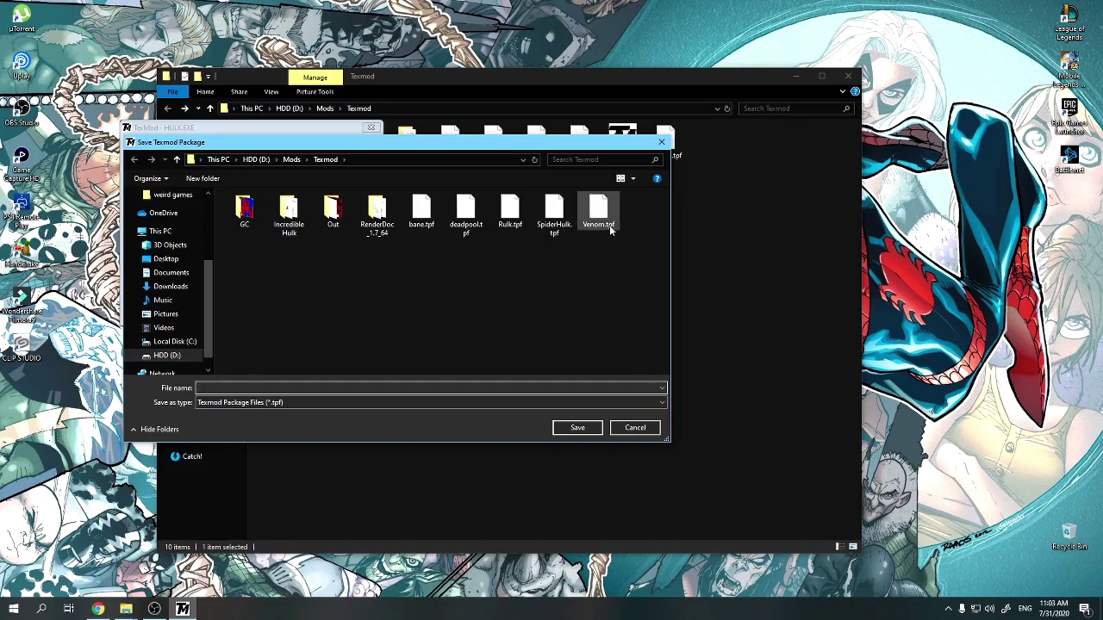
{"action": "left_click", "coordinate": [661, 141]}
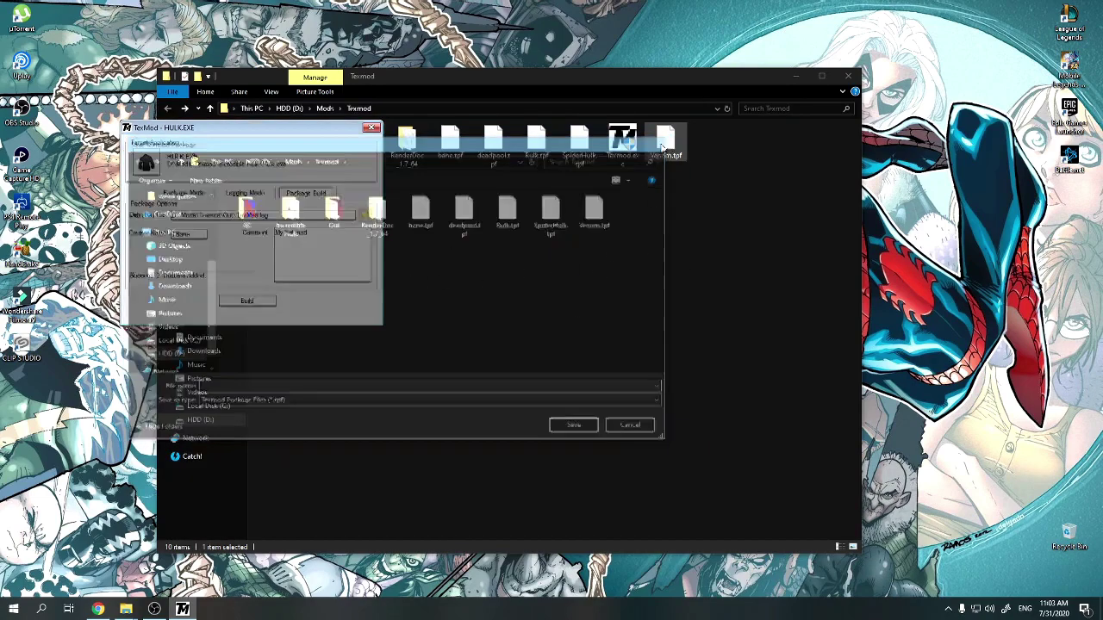
{"action": "left_click", "coordinate": [495, 211]}
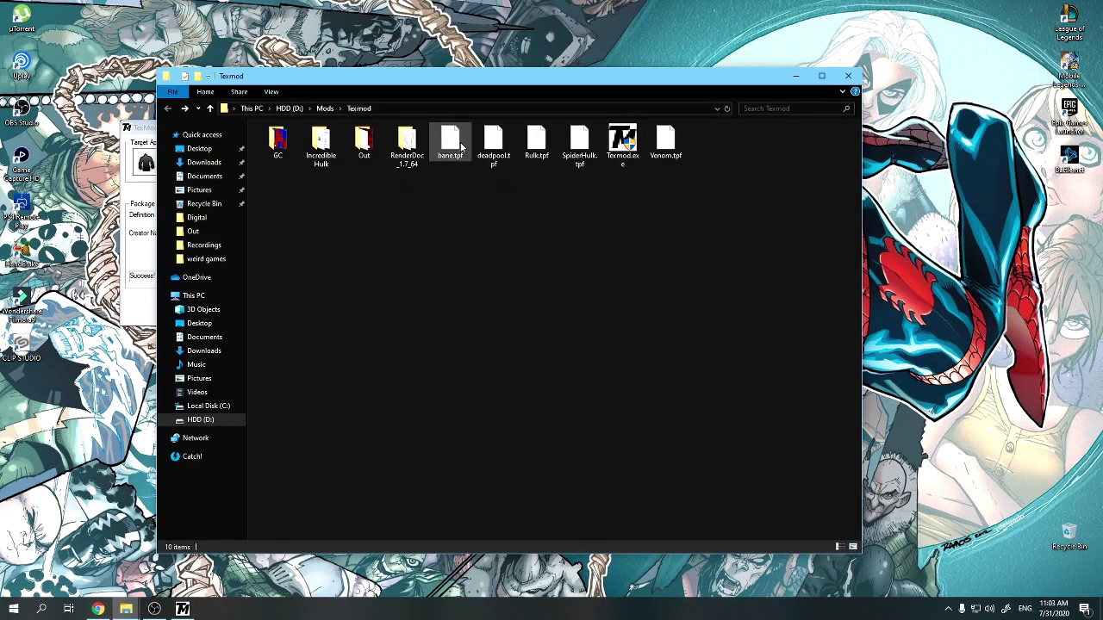
Step: In TexMod's Package Mode, browse to and add bane.tpf to the package list
{"action": "left_click", "coordinate": [144, 130]}
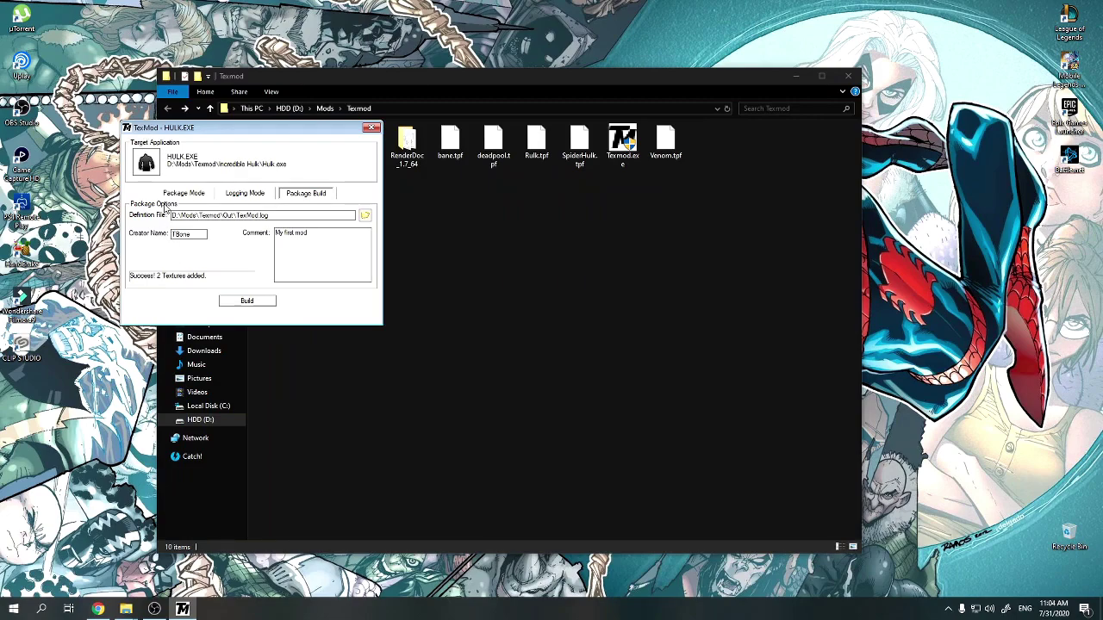
{"action": "left_click", "coordinate": [185, 196]}
{"action": "left_click", "coordinate": [255, 218]}
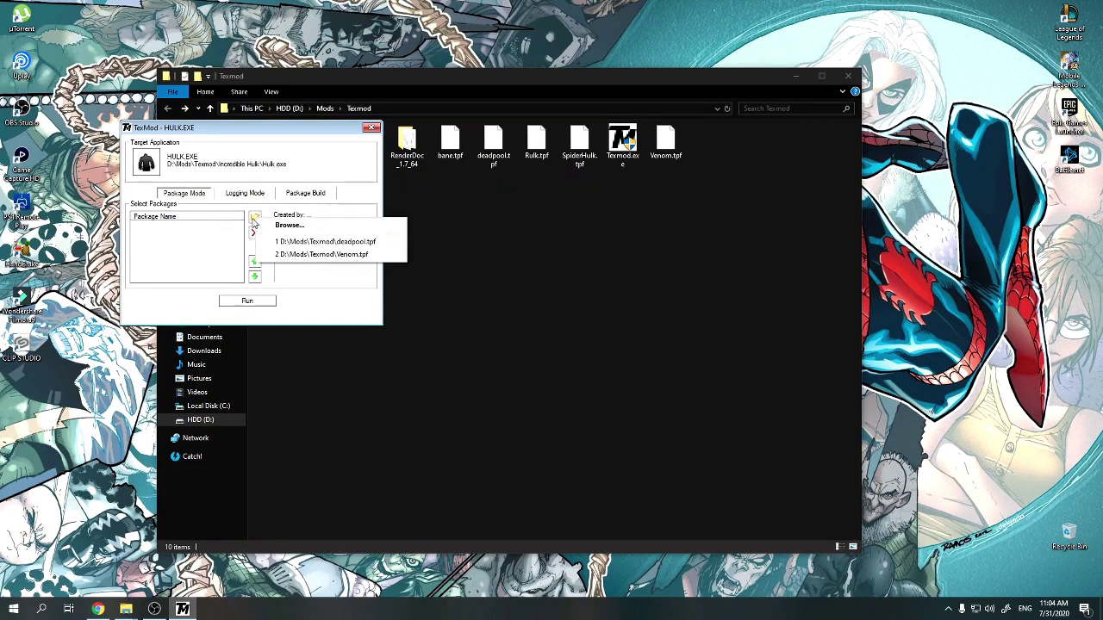
{"action": "left_click", "coordinate": [286, 225]}
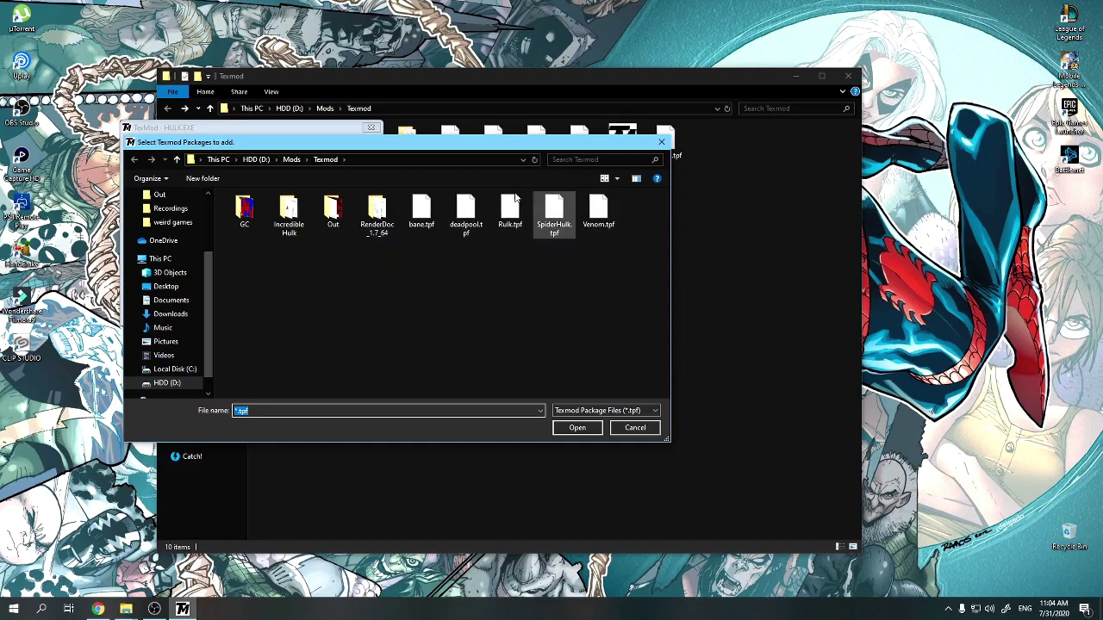
{"action": "double_click", "coordinate": [416, 222]}
Step: Select the BANE package entry to check its details, then close TexMod
{"action": "left_click", "coordinate": [168, 227]}
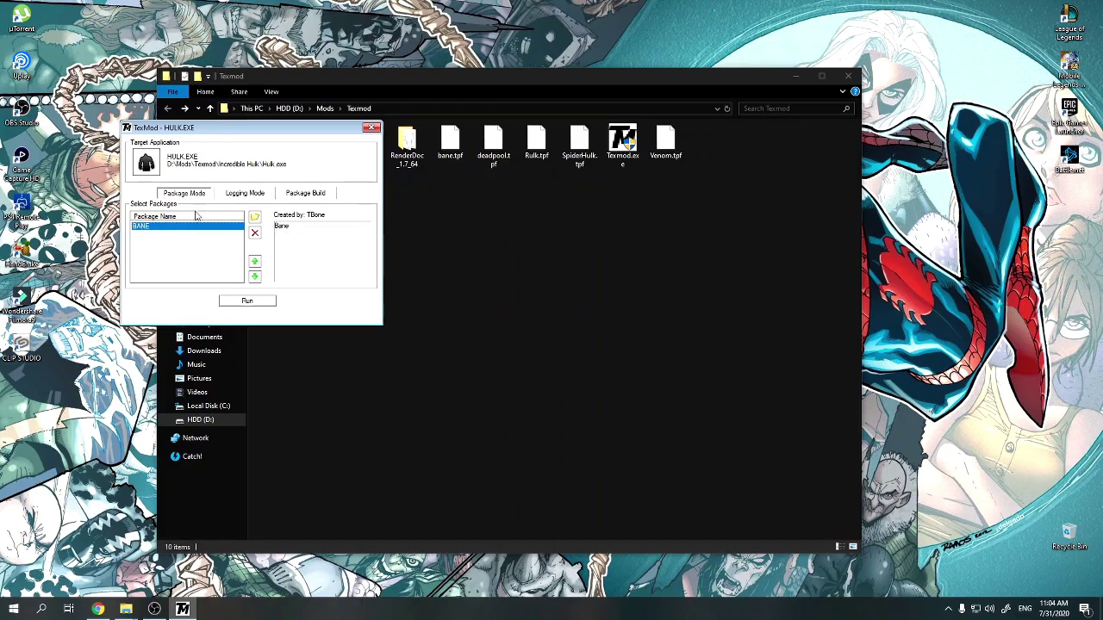
{"action": "left_click", "coordinate": [136, 234]}
{"action": "left_click", "coordinate": [371, 129]}
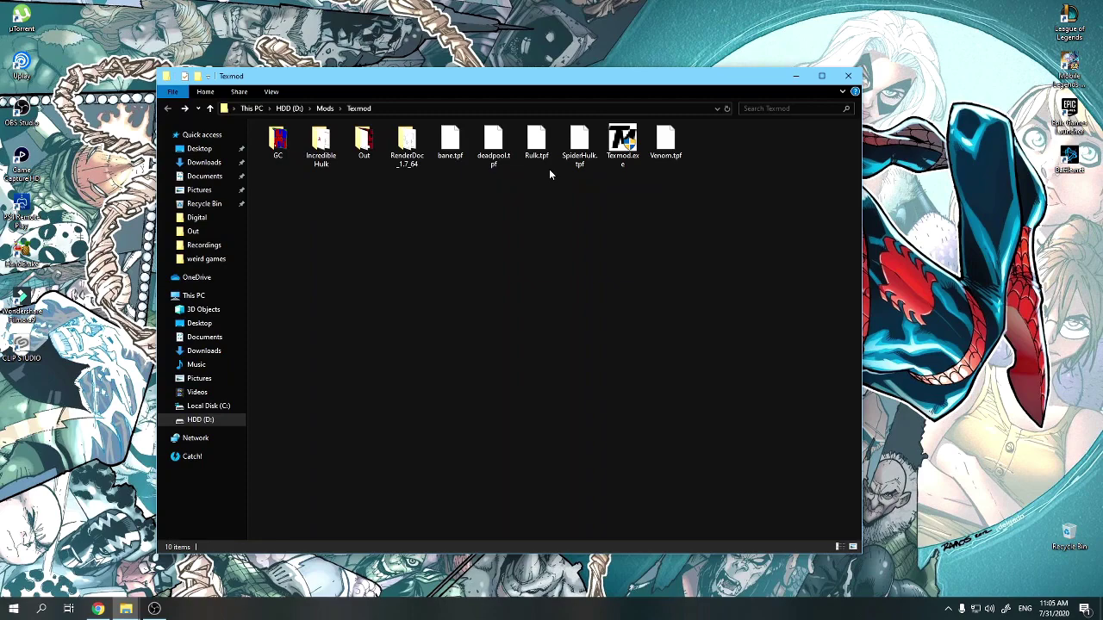
Step: Bring back the Texmod folder window and go up to the HDD (D:) drive
{"action": "left_click", "coordinate": [126, 608]}
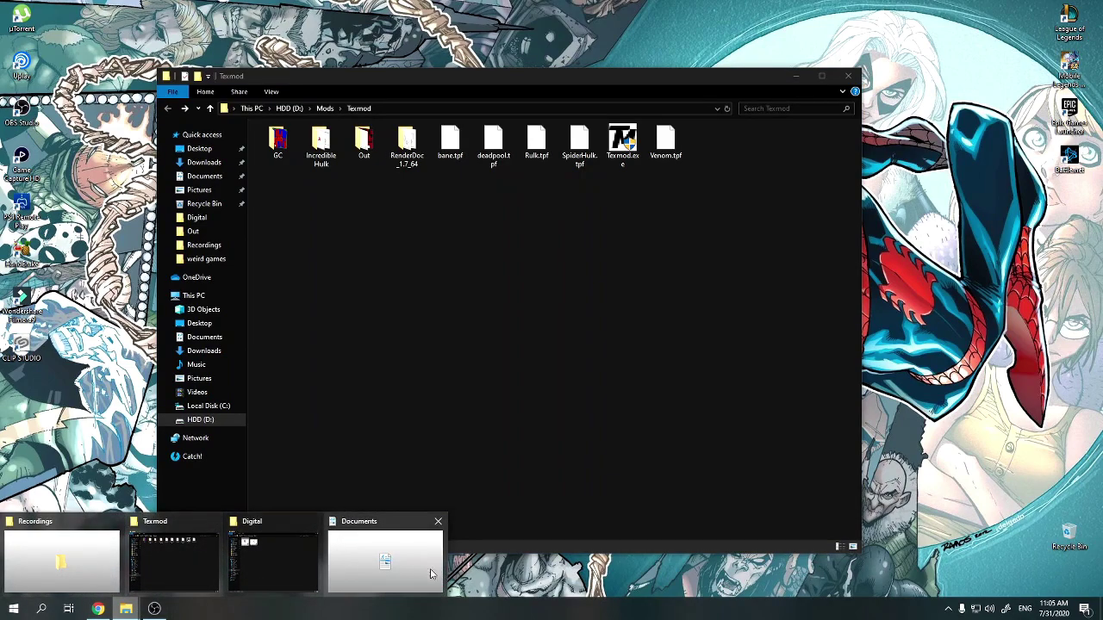
{"action": "left_click", "coordinate": [355, 291]}
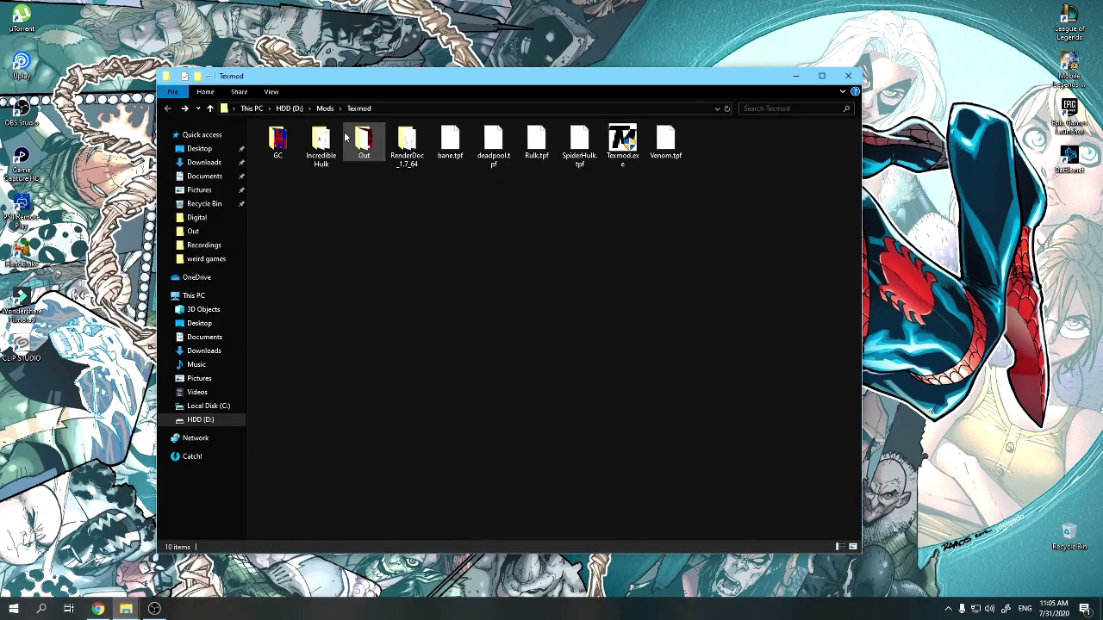
{"action": "left_click", "coordinate": [288, 110]}
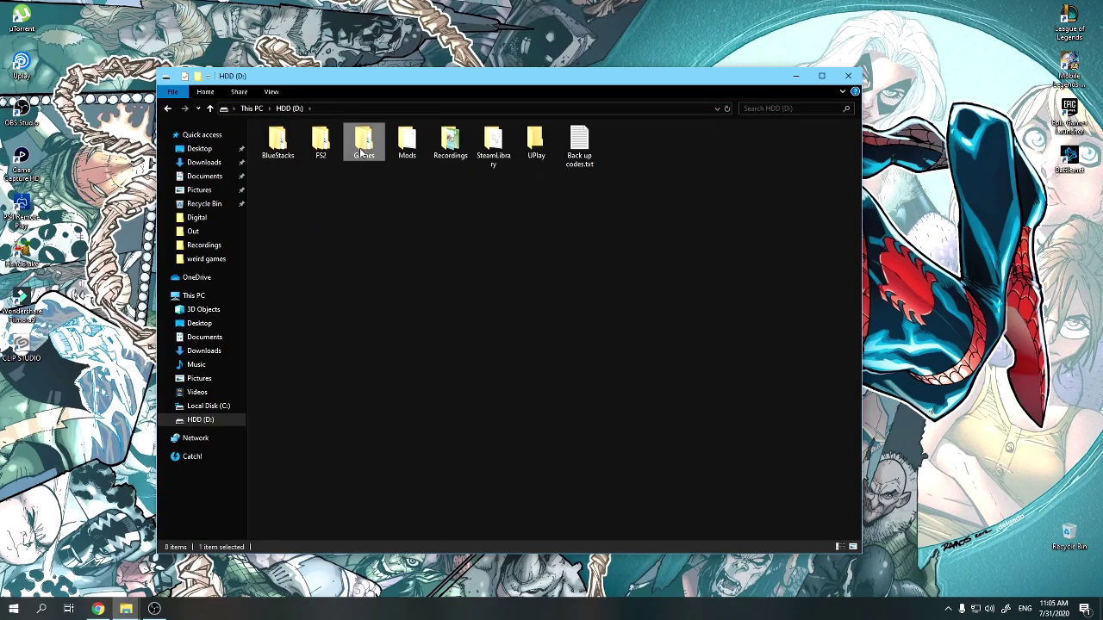
Step: Open Games > Emulators > Gamecube > Dolphin and launch Dolphin.exe
{"action": "double_click", "coordinate": [364, 143]}
{"action": "left_click", "coordinate": [272, 151]}
{"action": "double_click", "coordinate": [272, 152]}
{"action": "double_click", "coordinate": [277, 145]}
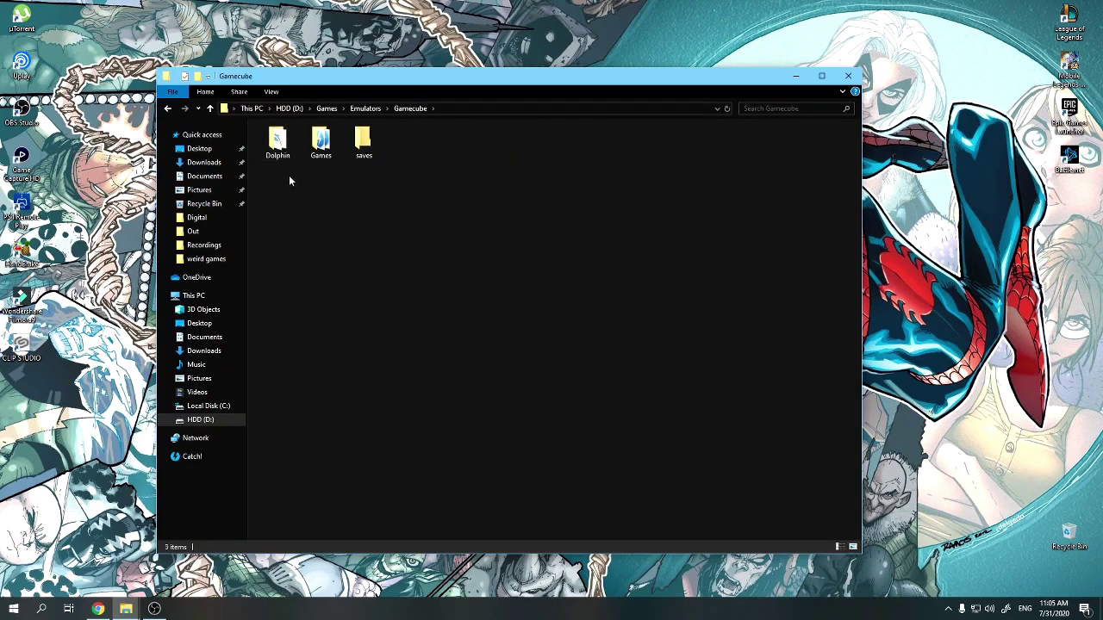
{"action": "left_click", "coordinate": [282, 155]}
{"action": "double_click", "coordinate": [283, 155]}
{"action": "double_click", "coordinate": [365, 145]}
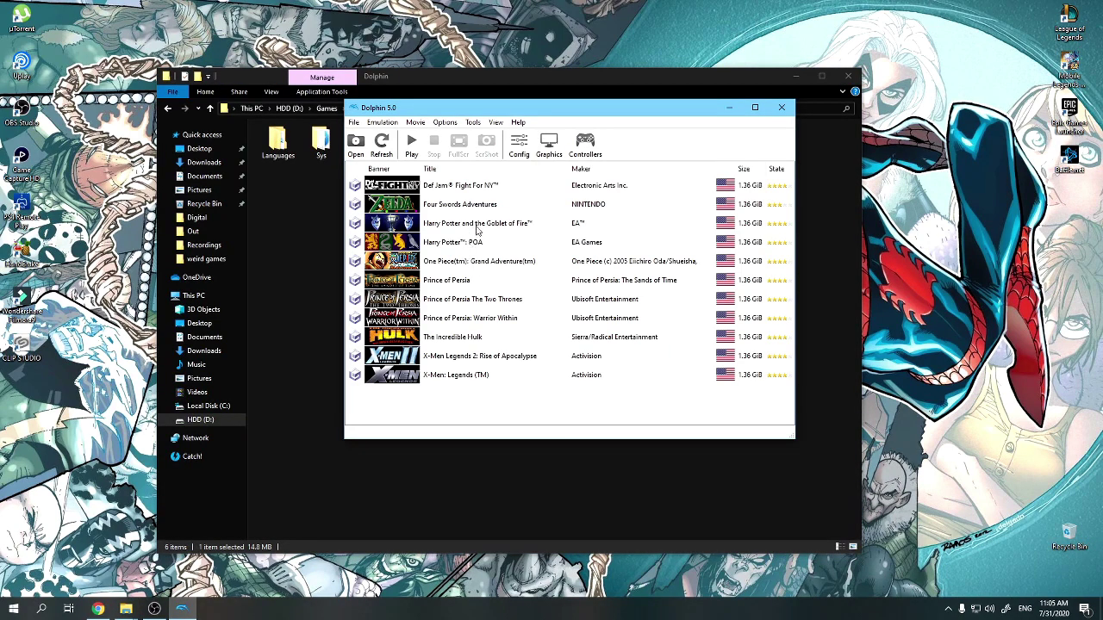
Step: In Dolphin's Advanced graphics options, enable Dump Textures and disable Load Custom Textures
{"action": "left_click", "coordinate": [549, 143]}
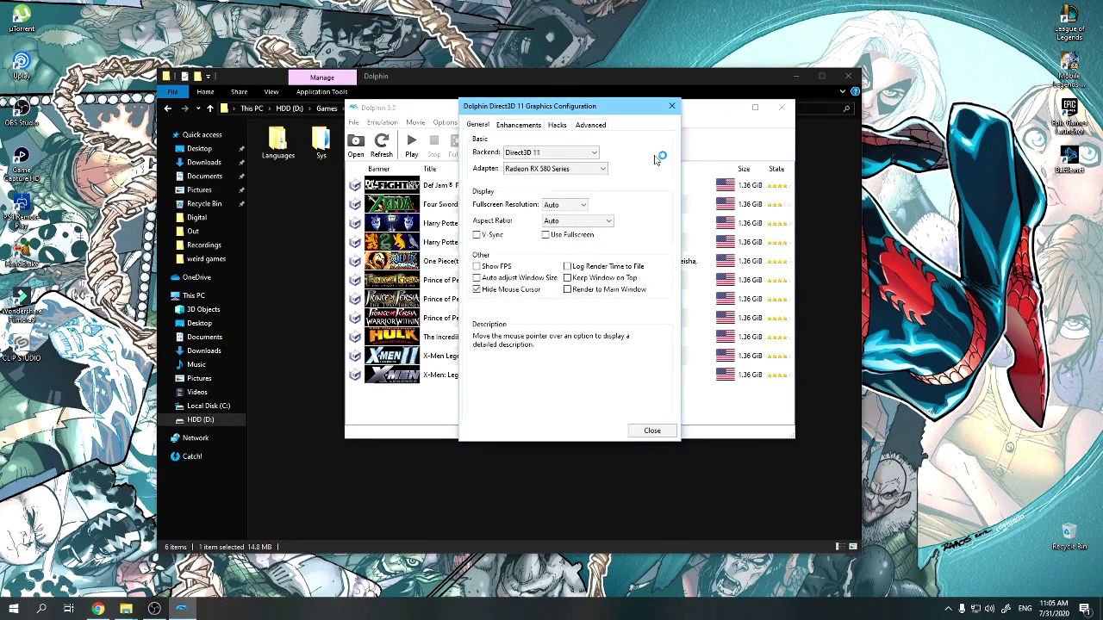
{"action": "left_click", "coordinate": [602, 128]}
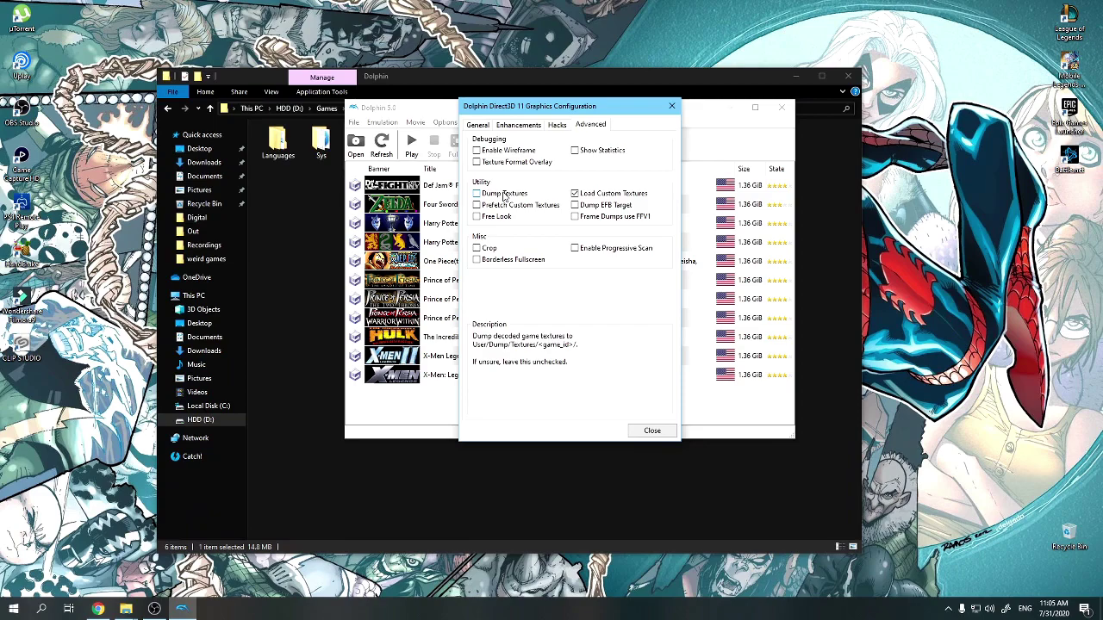
{"action": "left_click", "coordinate": [575, 193]}
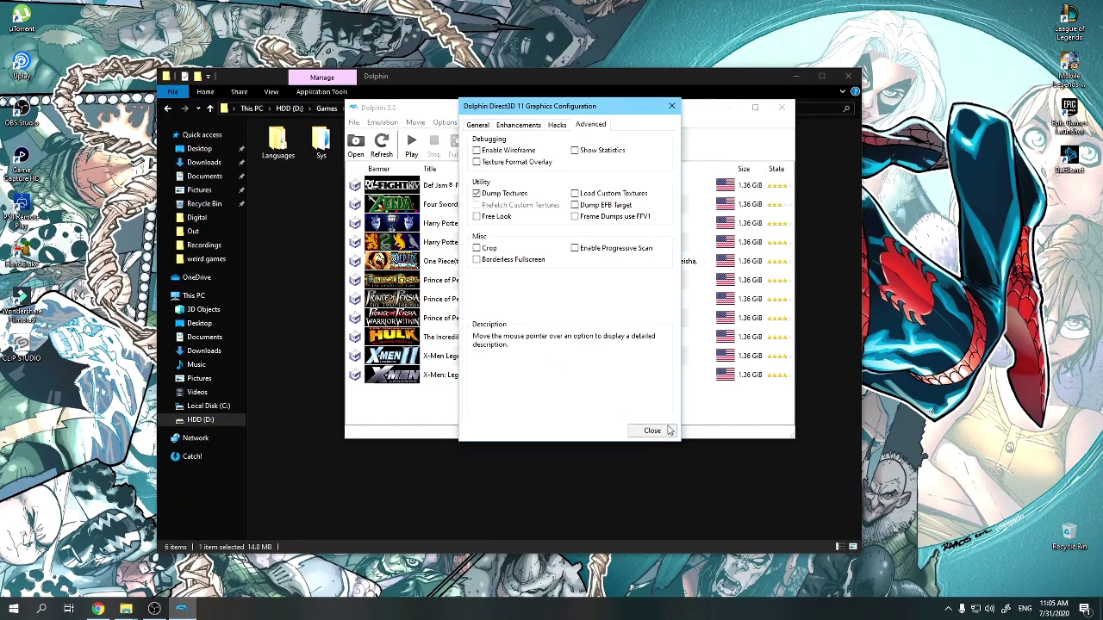
{"action": "left_click", "coordinate": [650, 430]}
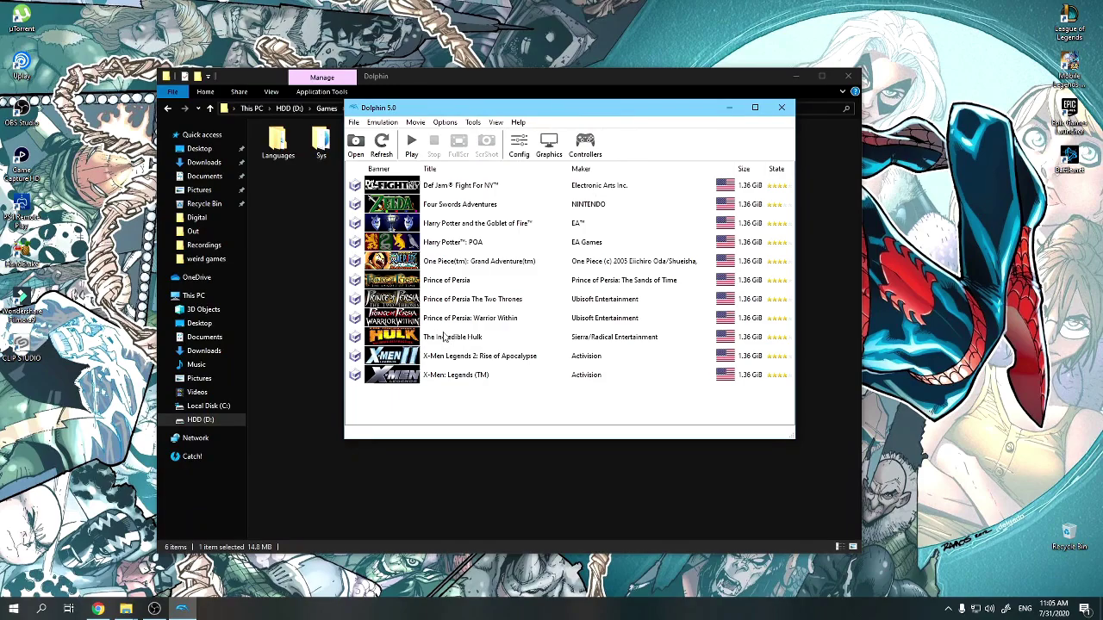
Step: From Documents, open Dolphin Emulator > Dump > Textures
{"action": "mouse_move", "coordinate": [125, 608]}
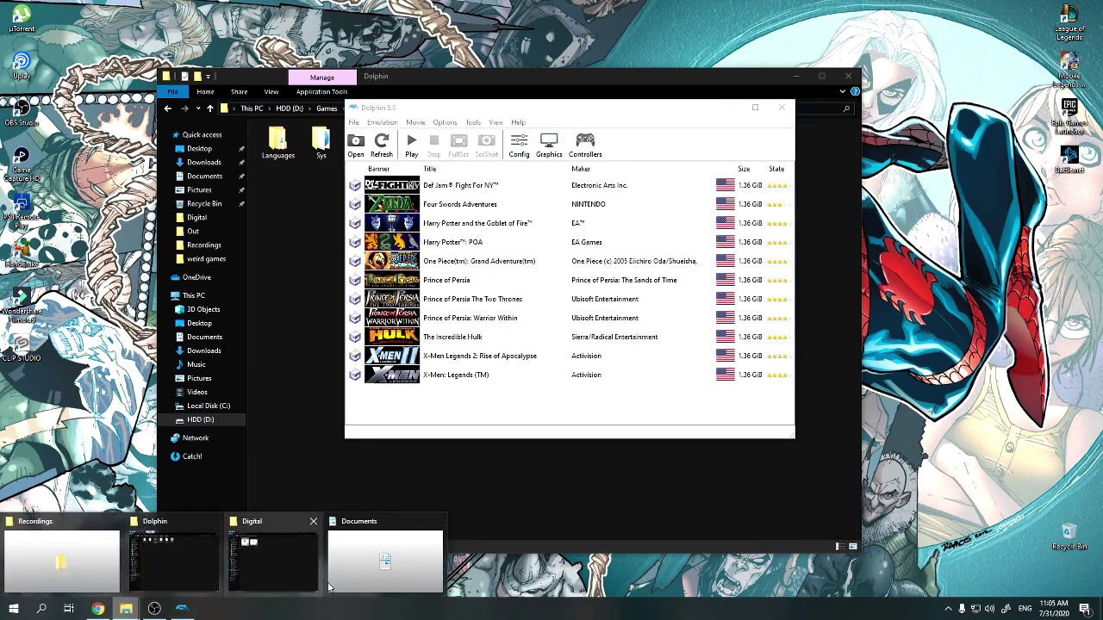
{"action": "left_click", "coordinate": [389, 529]}
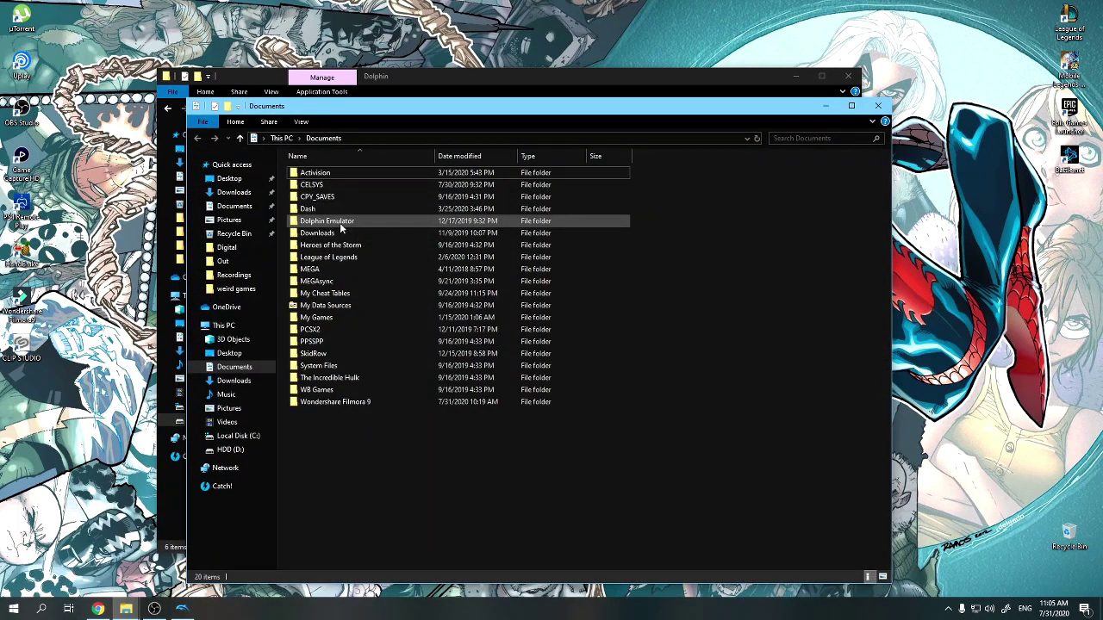
{"action": "double_click", "coordinate": [312, 219]}
{"action": "right_click", "coordinate": [342, 226]}
{"action": "left_click", "coordinate": [298, 368]}
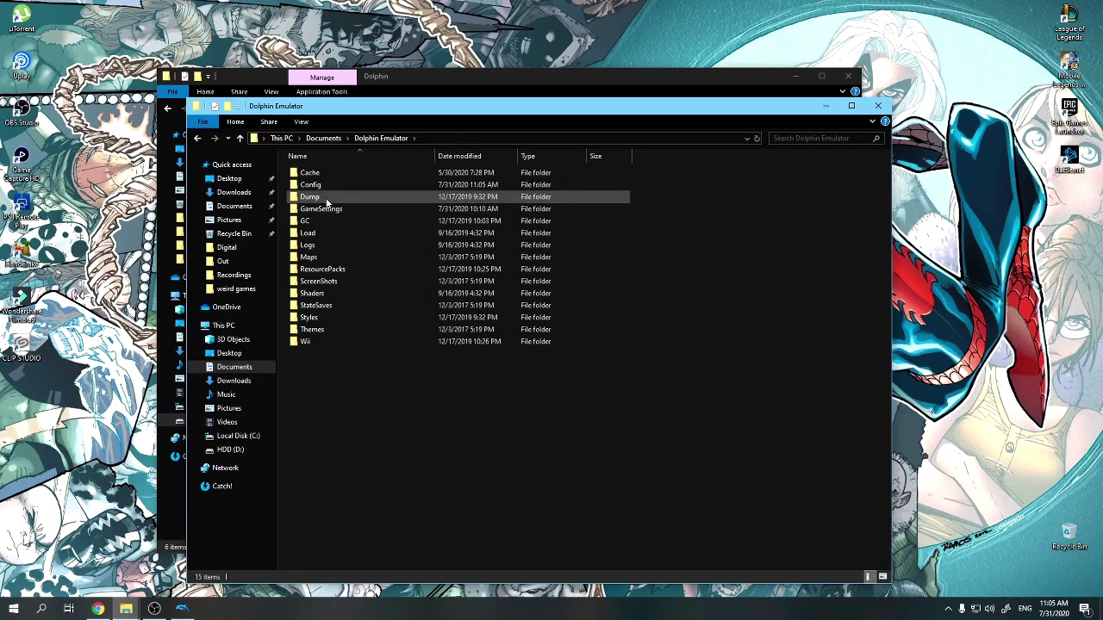
{"action": "double_click", "coordinate": [311, 196]}
{"action": "double_click", "coordinate": [326, 232]}
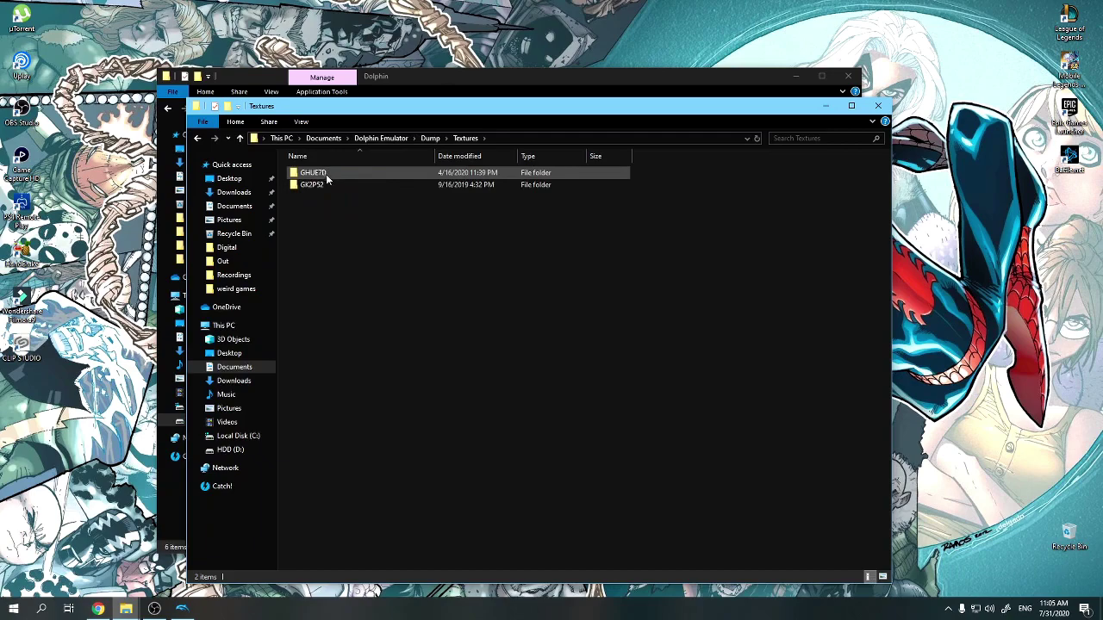
Step: Open the GHUE7D folder and view the green tex1_256x256_m_877ff7df7479a934_14.png texture
{"action": "mouse_move", "coordinate": [328, 183]}
{"action": "double_click", "coordinate": [315, 173]}
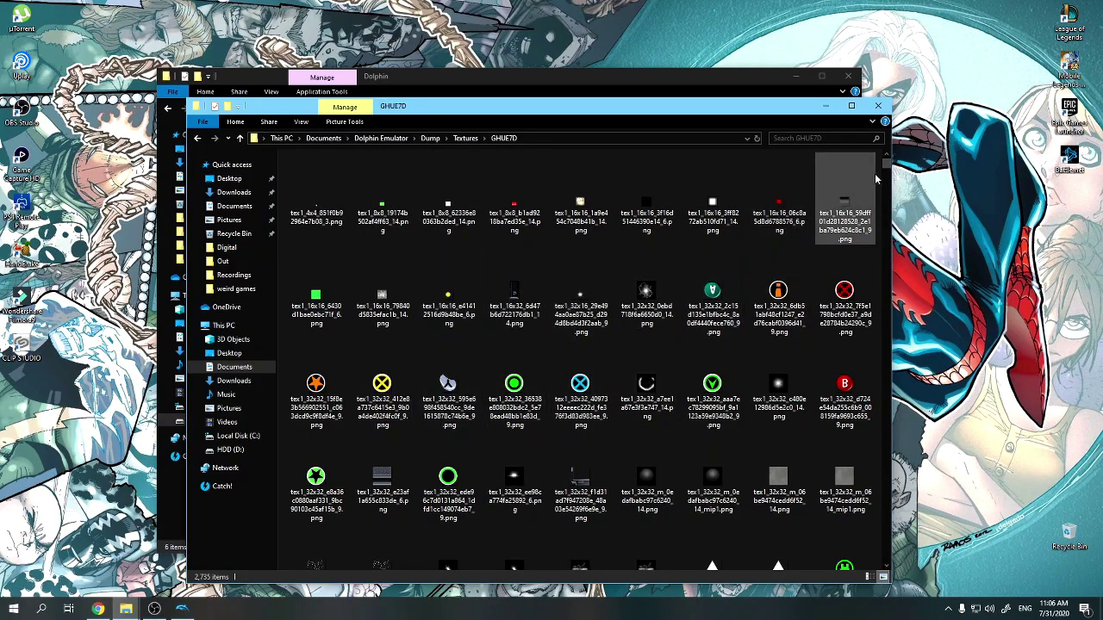
{"action": "left_click_drag", "start_coordinate": [887, 168], "coordinate": [884, 197]}
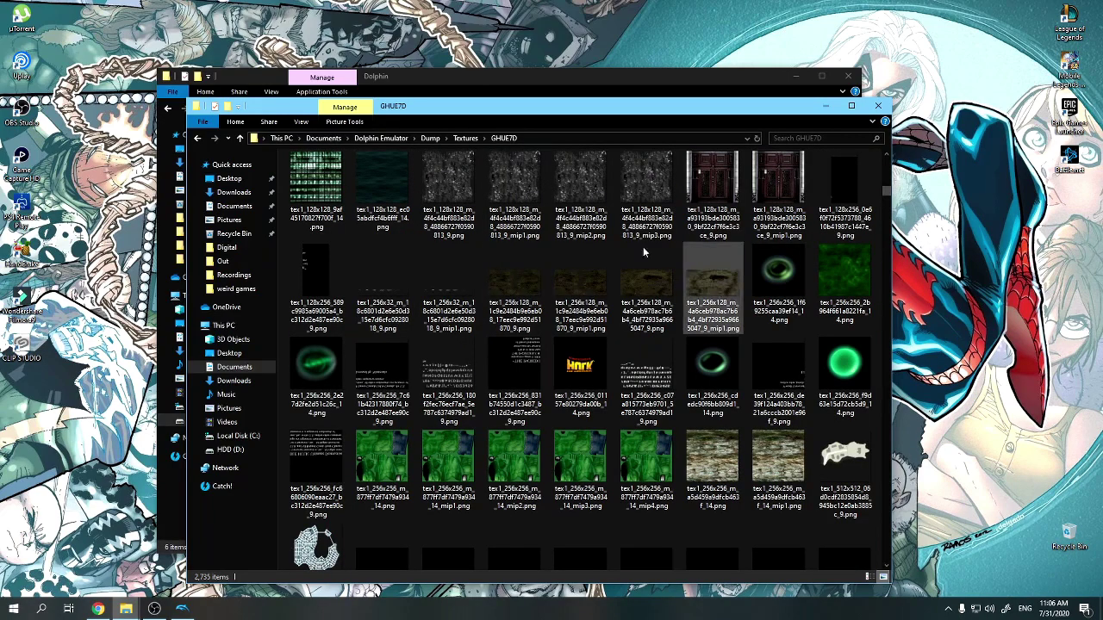
{"action": "double_click", "coordinate": [384, 453]}
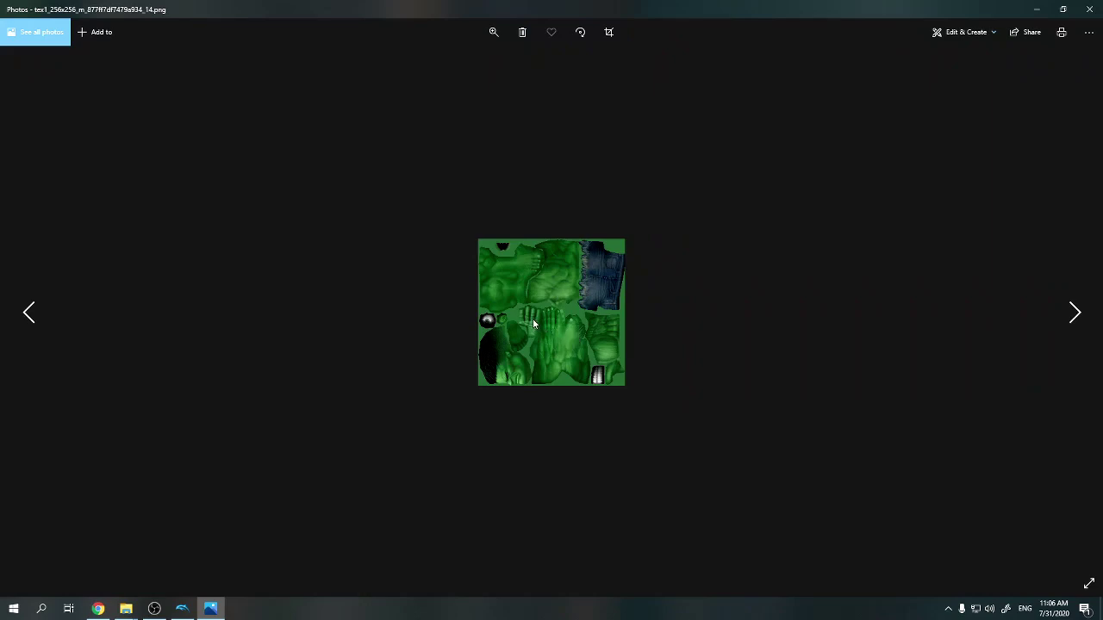
Step: Go to D:\Mods\Texmod\GC and open the red-and-blue repainted texture
{"action": "scroll", "coordinate": [533, 324], "scroll_direction": "up", "scroll_amount": 2}
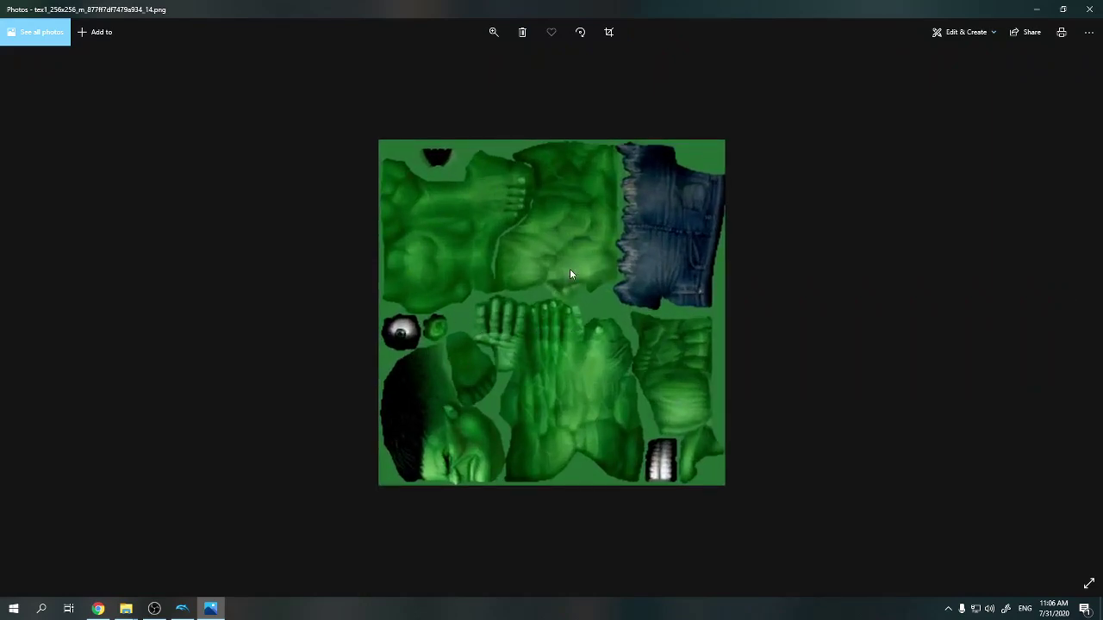
{"action": "left_click", "coordinate": [130, 610]}
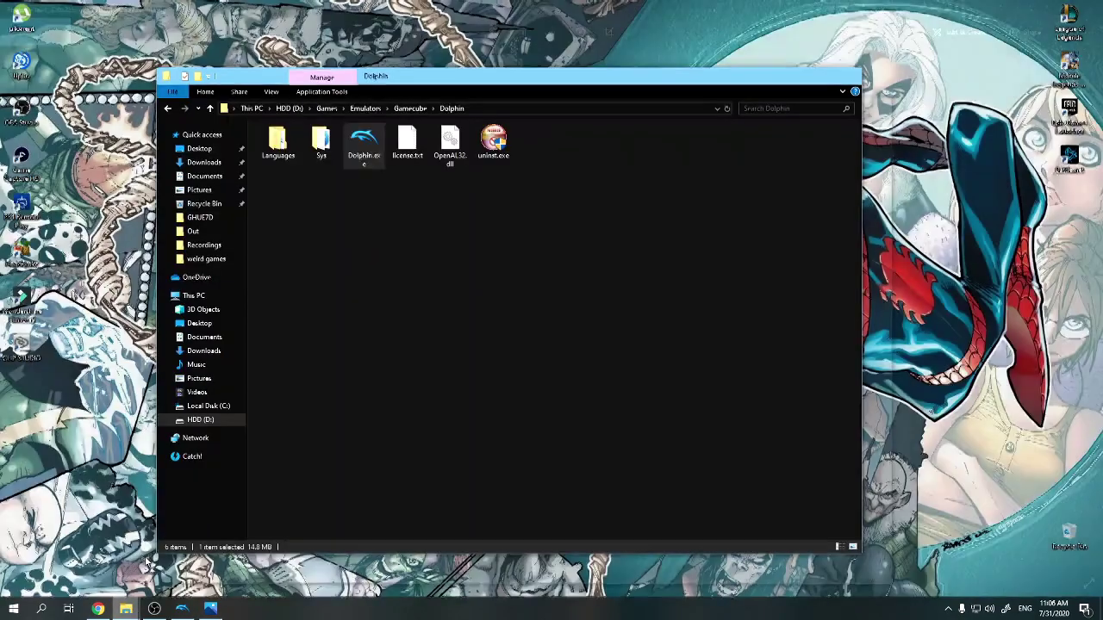
{"action": "left_click", "coordinate": [172, 560]}
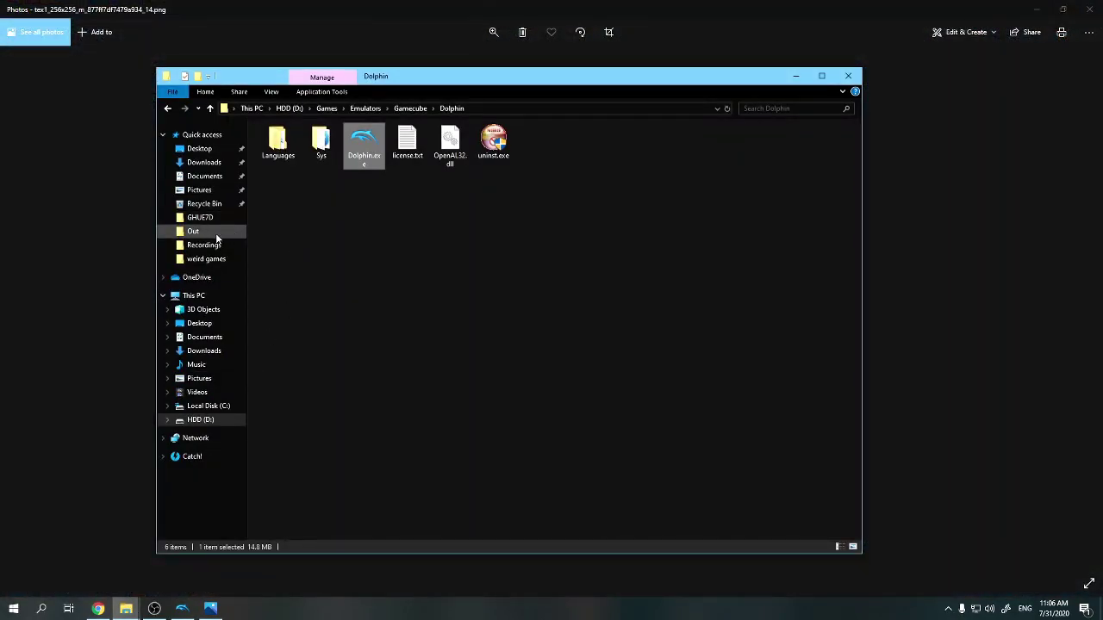
{"action": "left_click", "coordinate": [218, 235]}
{"action": "left_click", "coordinate": [356, 108]}
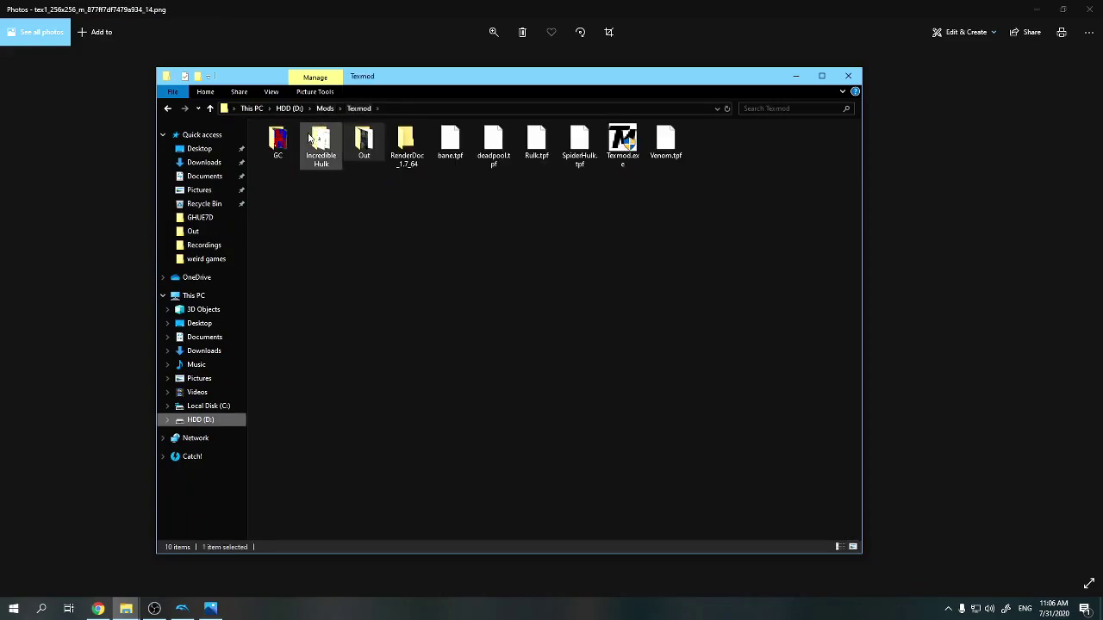
{"action": "double_click", "coordinate": [297, 148]}
{"action": "double_click", "coordinate": [301, 194]}
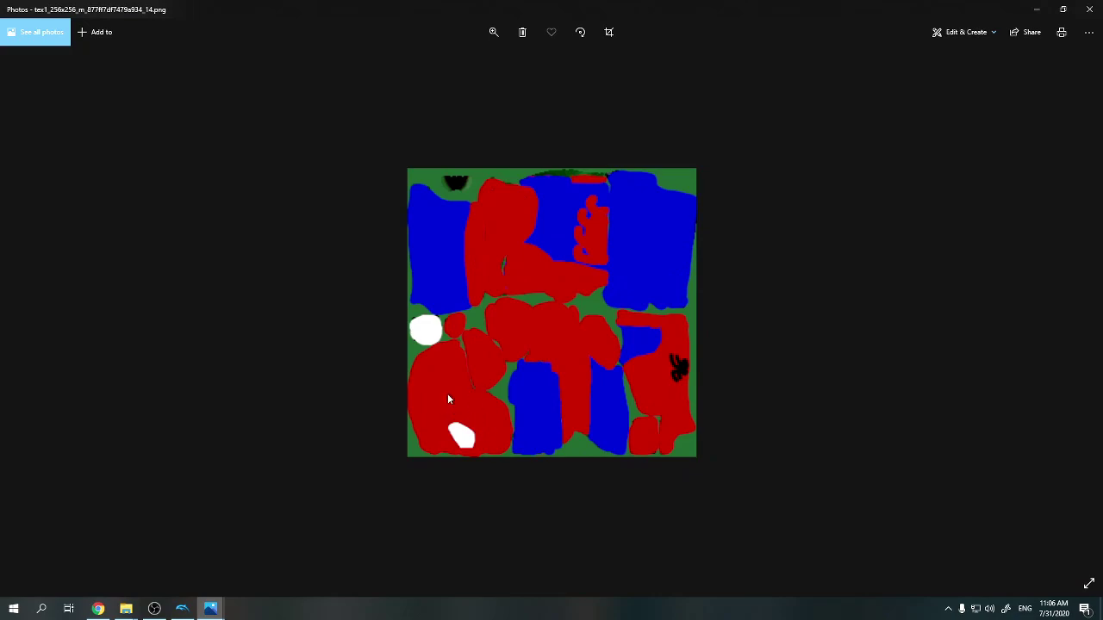
Step: Compare the green original with the repainted texture, then close Photos
{"action": "left_click", "coordinate": [211, 608]}
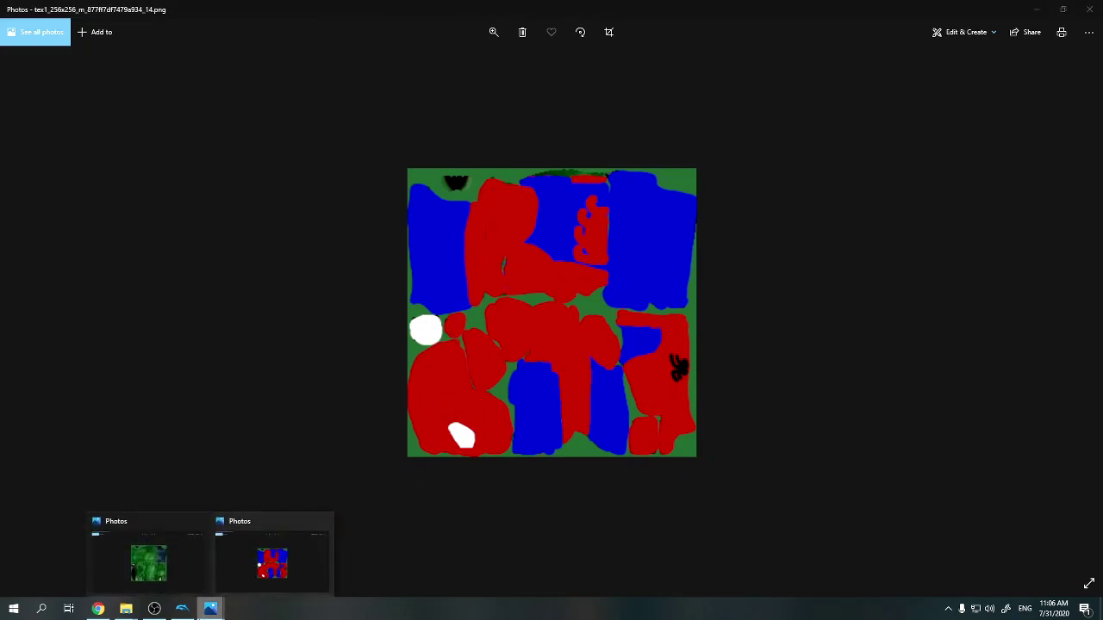
{"action": "left_click", "coordinate": [144, 535]}
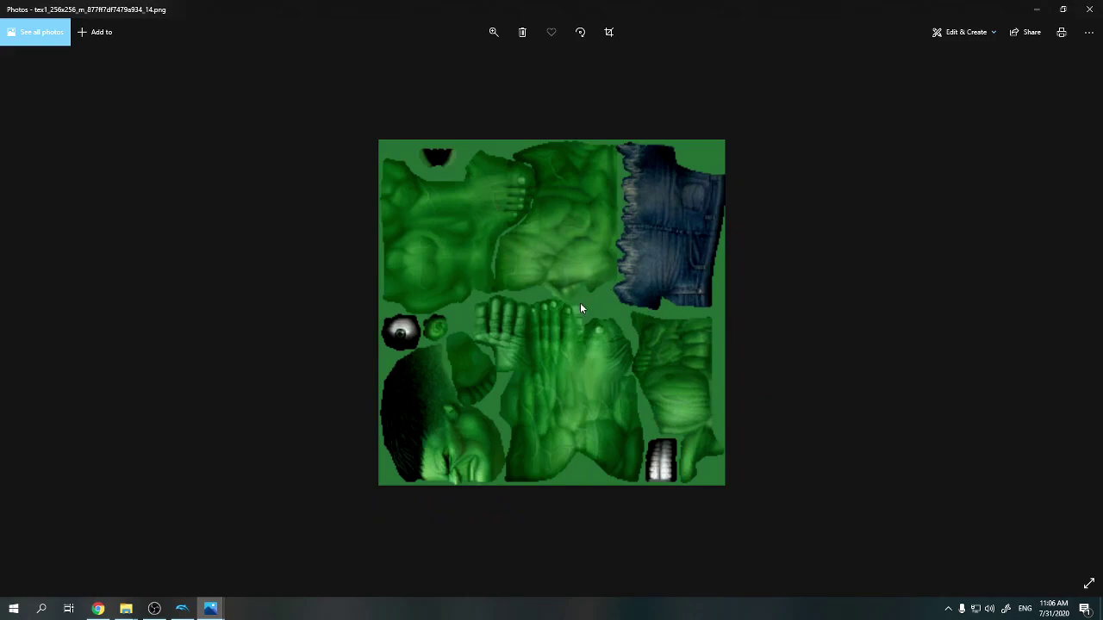
{"action": "key", "text": "alt+Tab"}
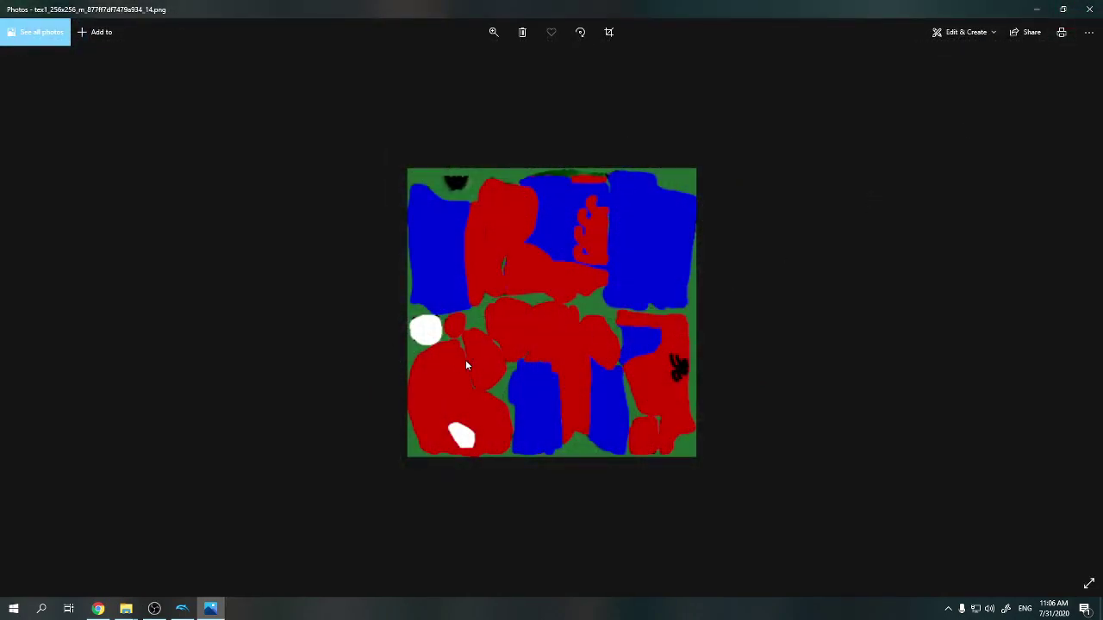
{"action": "left_click", "coordinate": [1091, 11]}
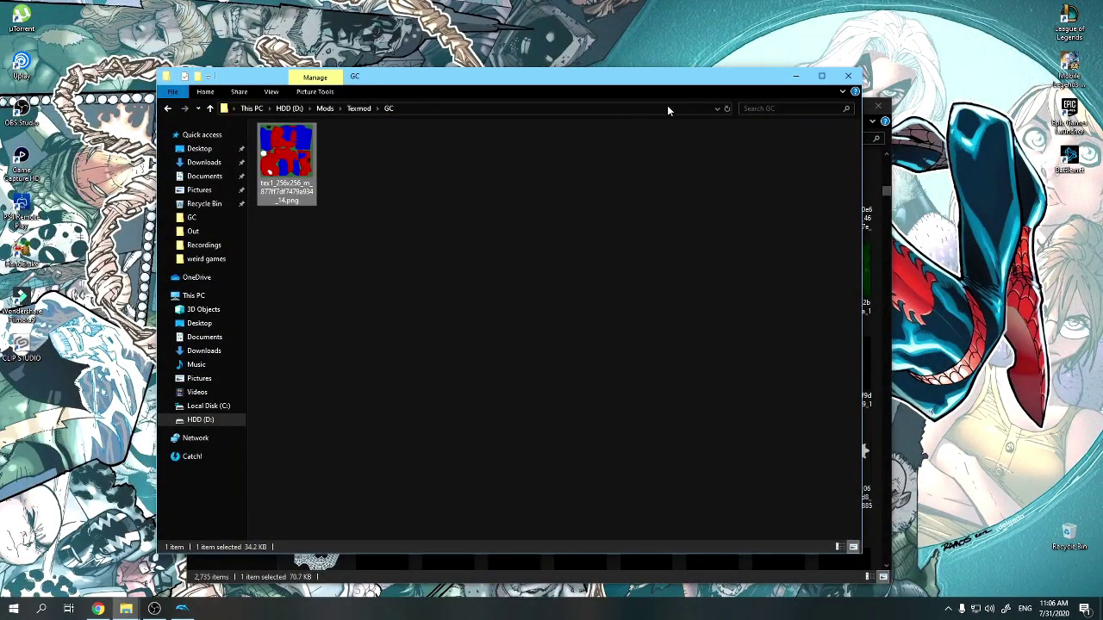
Step: Minimize the GC window and open Dolphin Emulator\Load\Textures\GHUE7D, then return to Dolphin
{"action": "left_click", "coordinate": [795, 77]}
{"action": "left_click", "coordinate": [381, 139]}
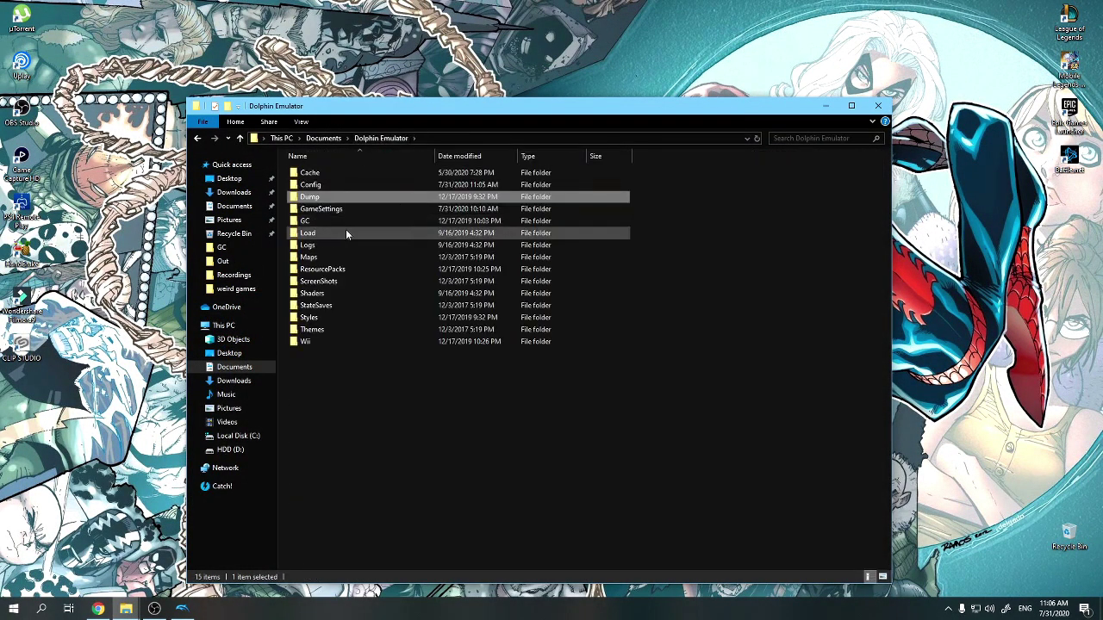
{"action": "double_click", "coordinate": [324, 233]}
{"action": "double_click", "coordinate": [348, 175]}
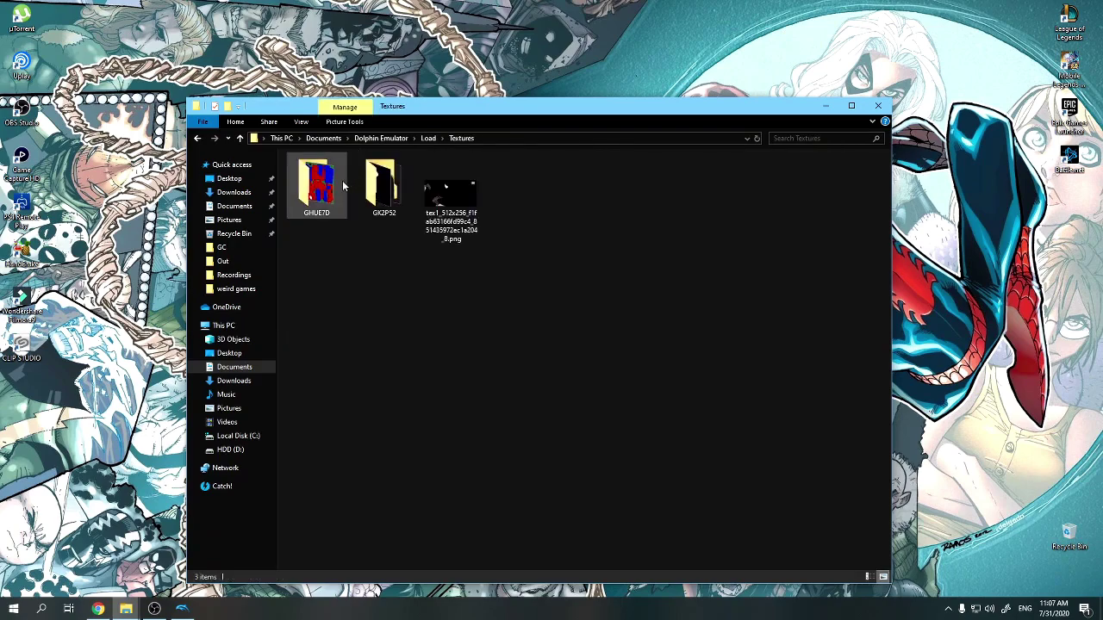
{"action": "left_click", "coordinate": [317, 211]}
{"action": "double_click", "coordinate": [318, 216]}
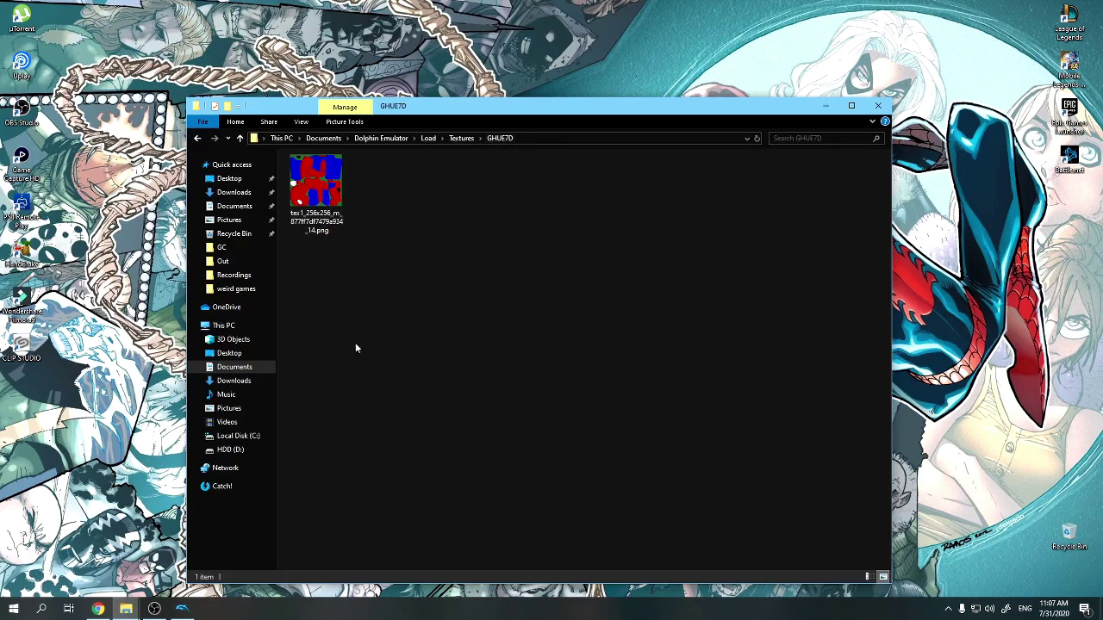
{"action": "left_click", "coordinate": [183, 608]}
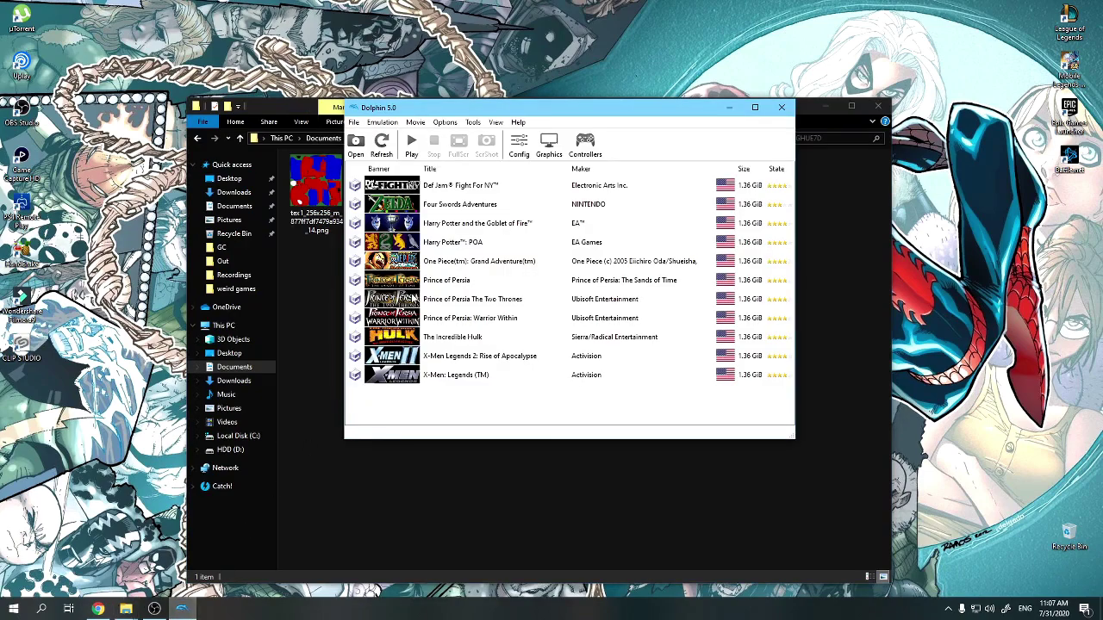
Step: Enable Load Custom Textures in Dolphin's Advanced graphics settings, close them and return to Explorer
{"action": "left_click", "coordinate": [564, 145]}
{"action": "left_click", "coordinate": [591, 125]}
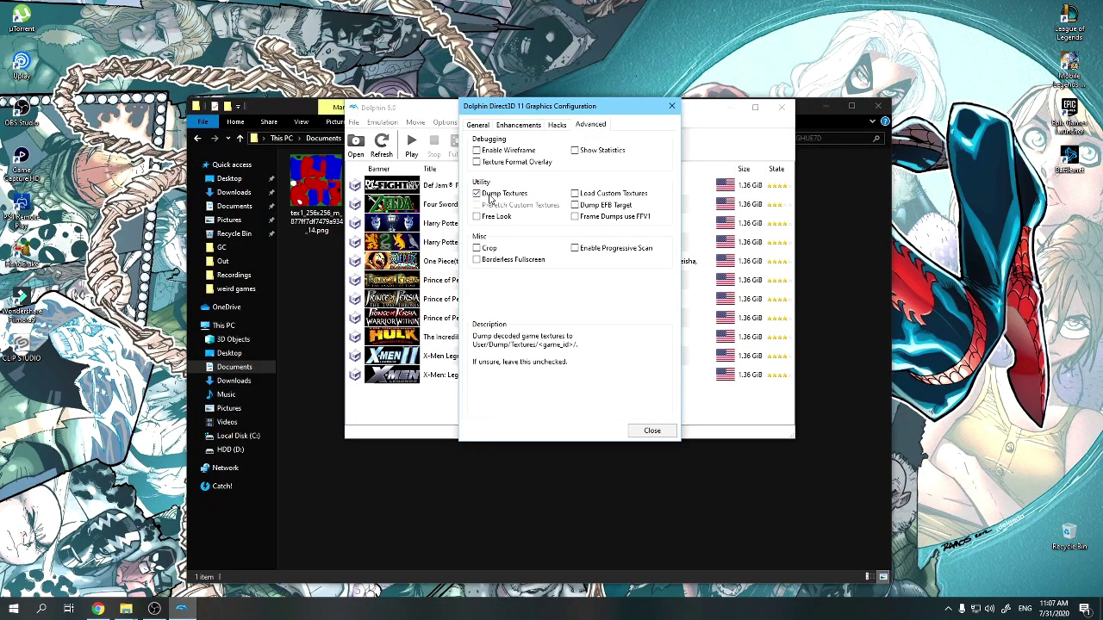
{"action": "left_click", "coordinate": [575, 193]}
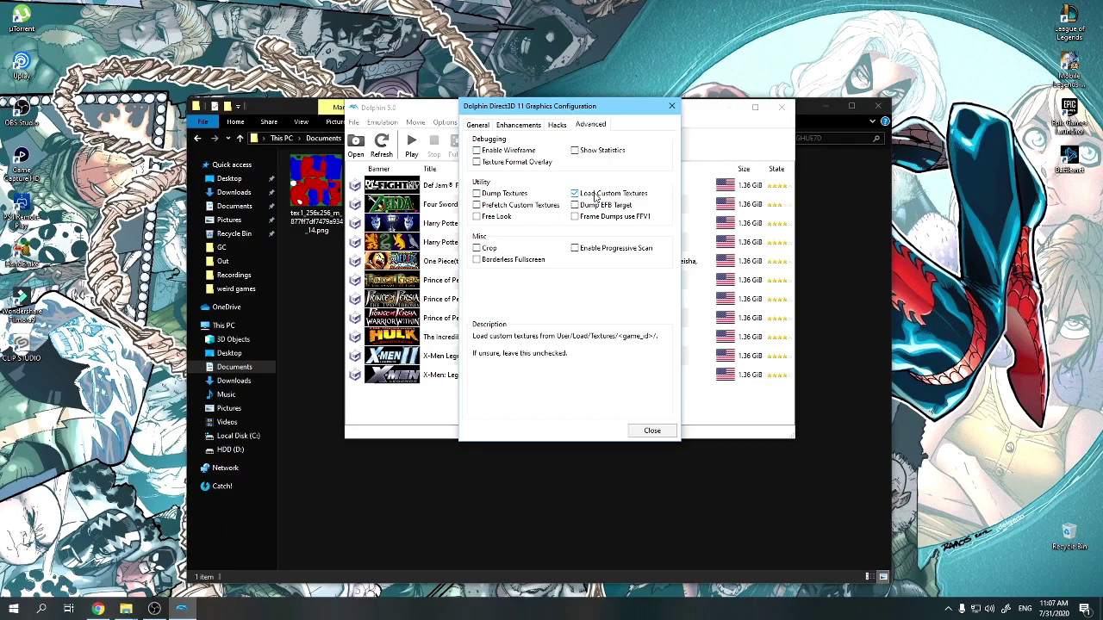
{"action": "left_click", "coordinate": [652, 429]}
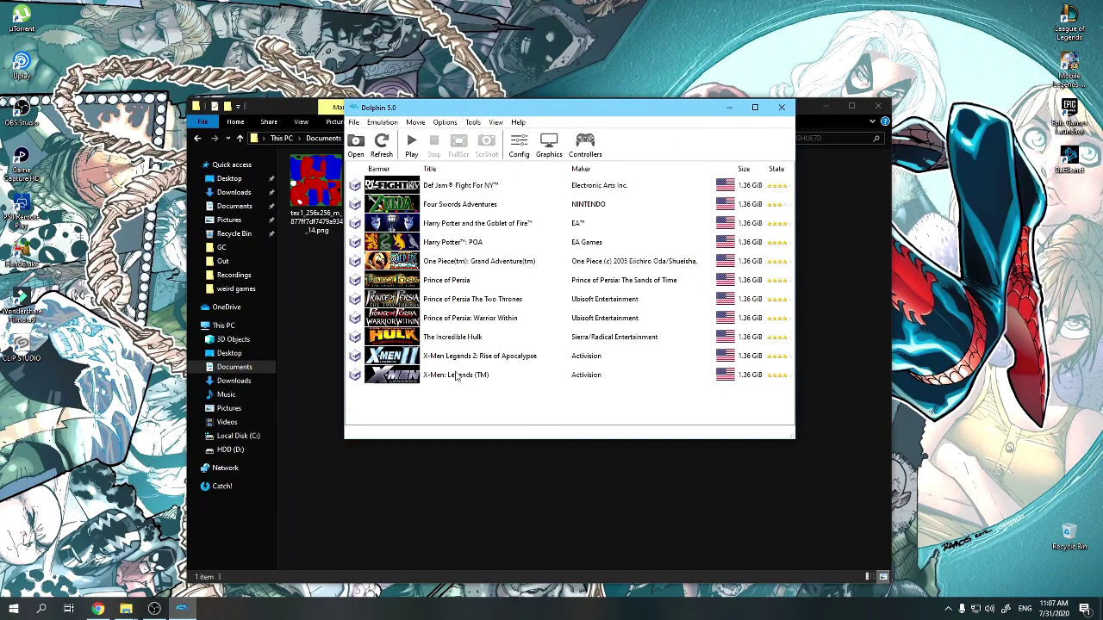
{"action": "left_click", "coordinate": [470, 456]}
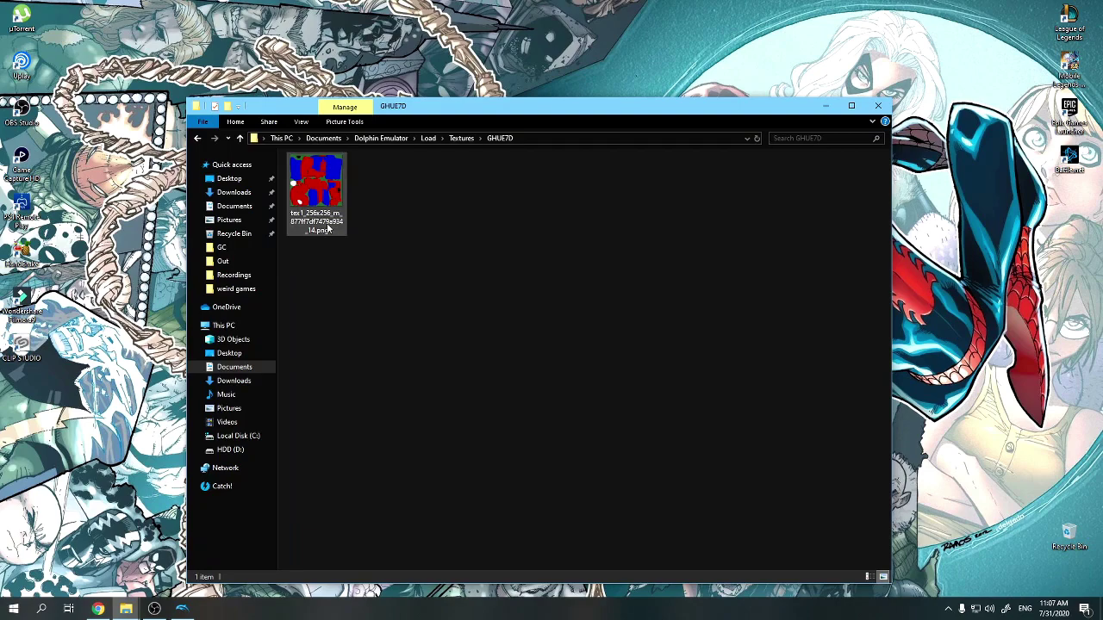
Step: View the black-and-white tex1_512x256 texture in Photos, zoomed in, then reopen and close it
{"action": "left_click", "coordinate": [462, 138]}
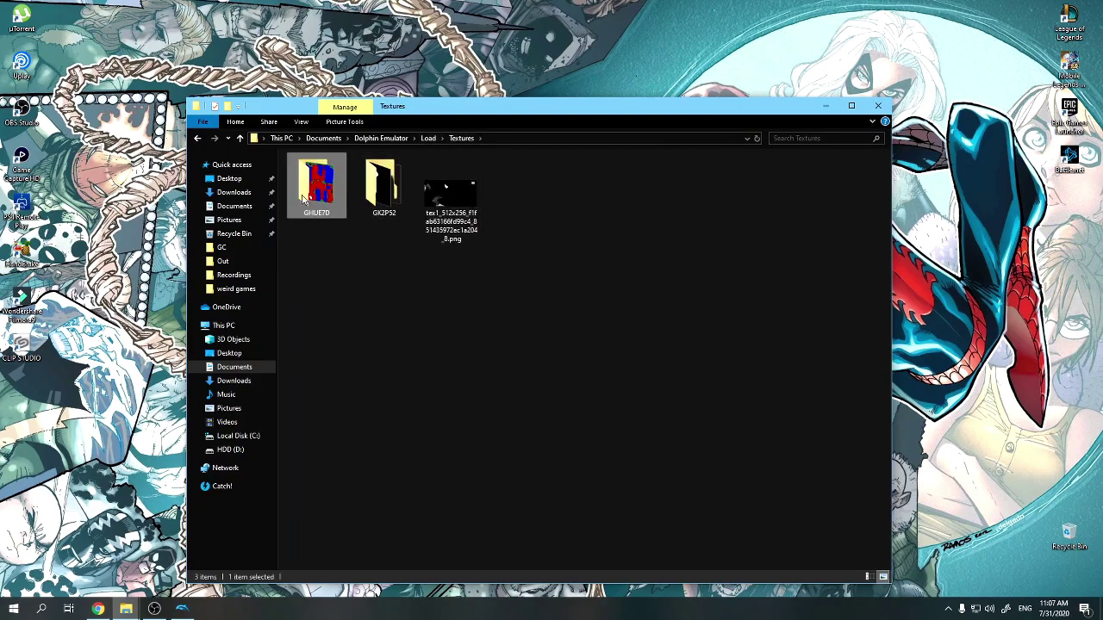
{"action": "left_click", "coordinate": [451, 198]}
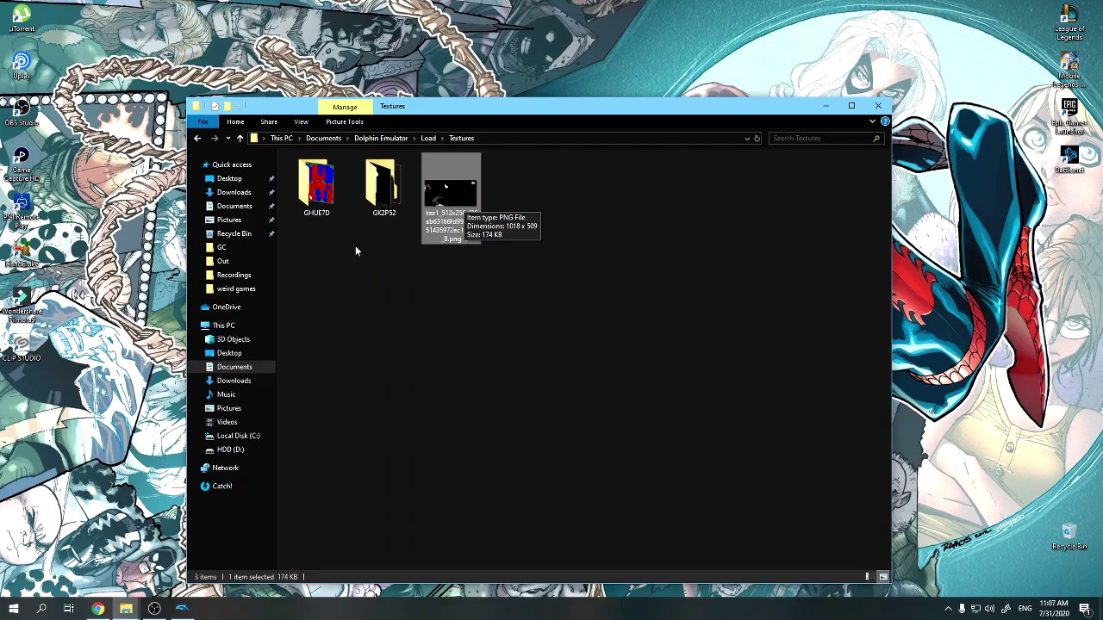
{"action": "double_click", "coordinate": [380, 199]}
{"action": "double_click", "coordinate": [452, 200]}
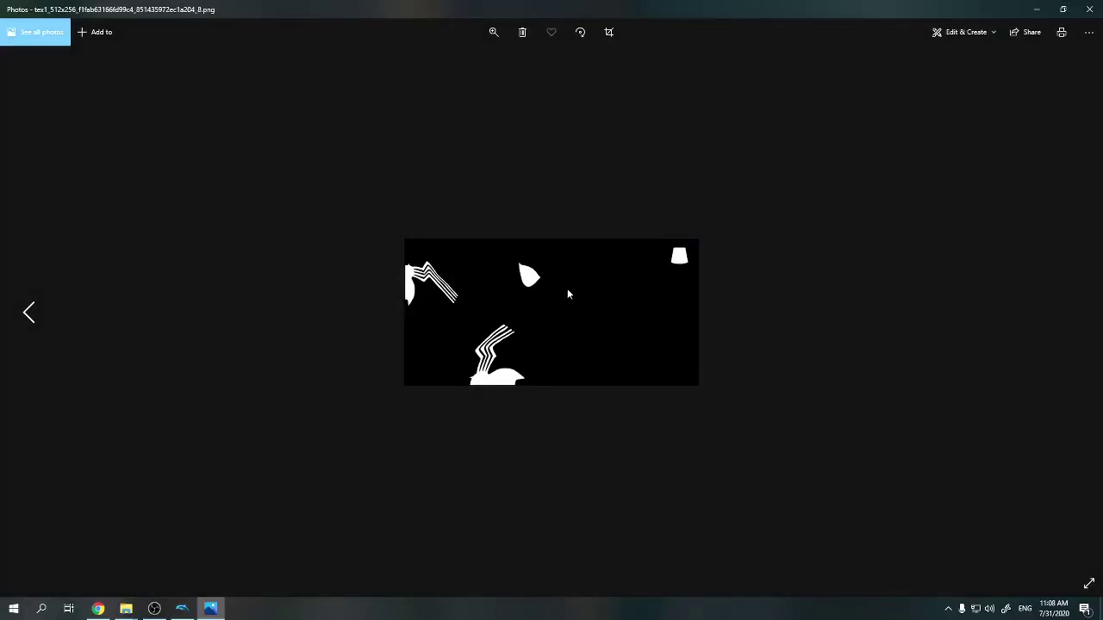
{"action": "scroll", "coordinate": [567, 295], "scroll_direction": "up", "scroll_amount": 3}
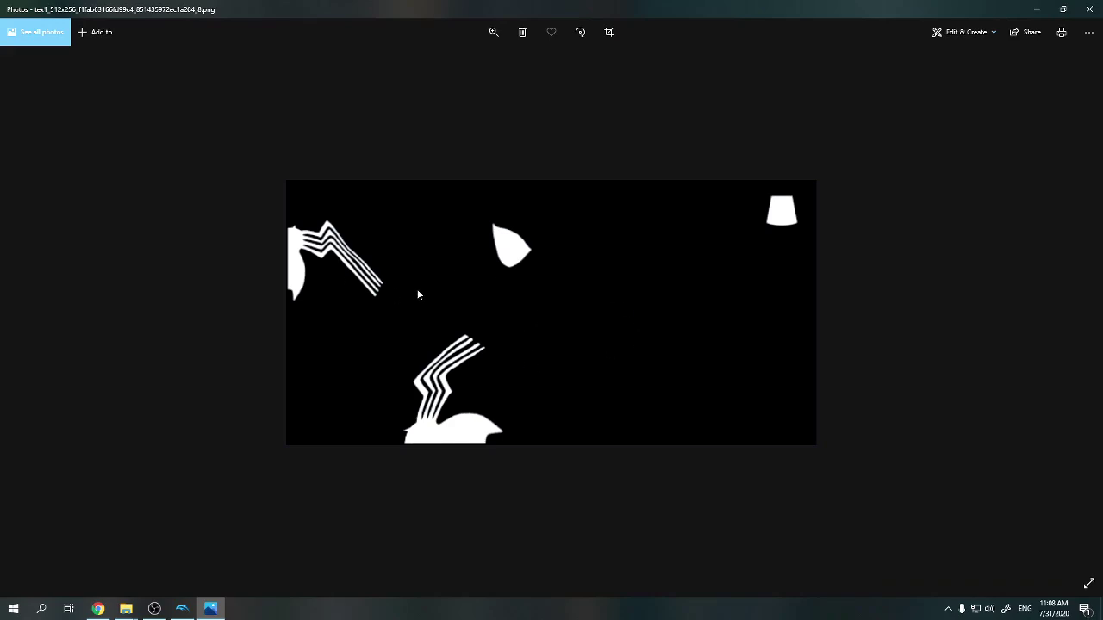
{"action": "left_click", "coordinate": [1089, 9]}
{"action": "double_click", "coordinate": [450, 205]}
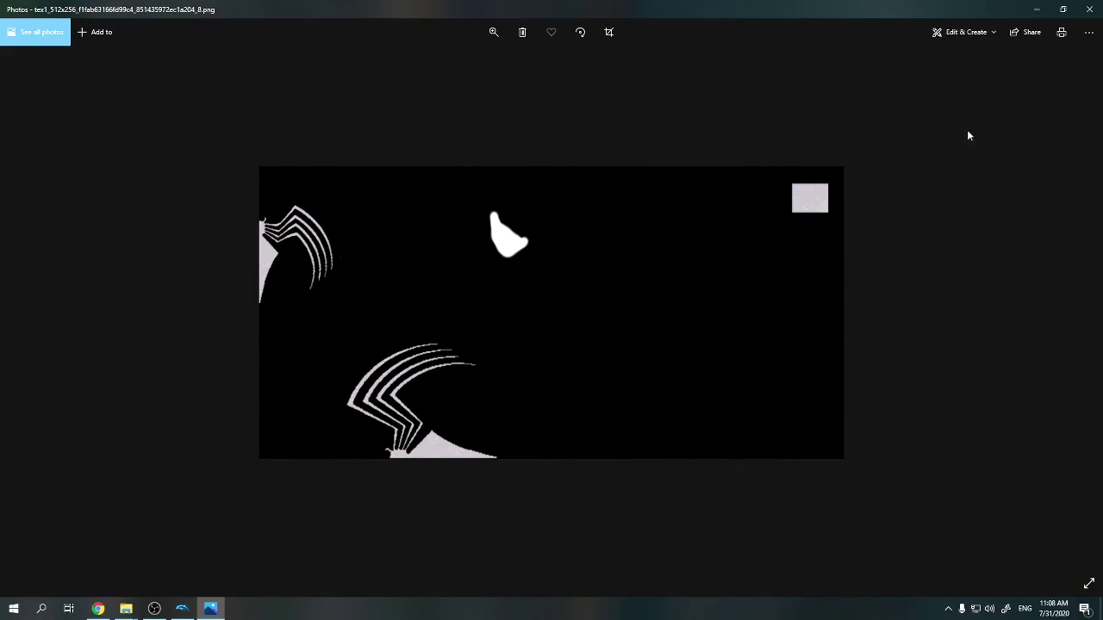
{"action": "left_click", "coordinate": [1089, 9]}
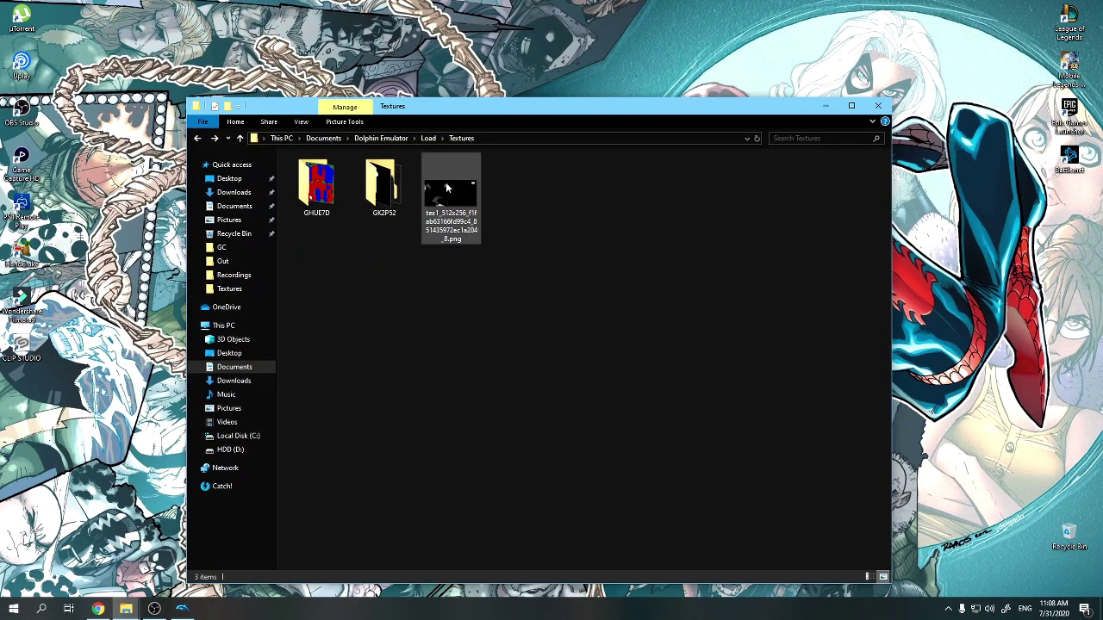
Step: Check the three textures in the GK2PS2 folder, go back to Textures and close Explorer
{"action": "left_click_drag", "start_coordinate": [445, 186], "coordinate": [471, 230]}
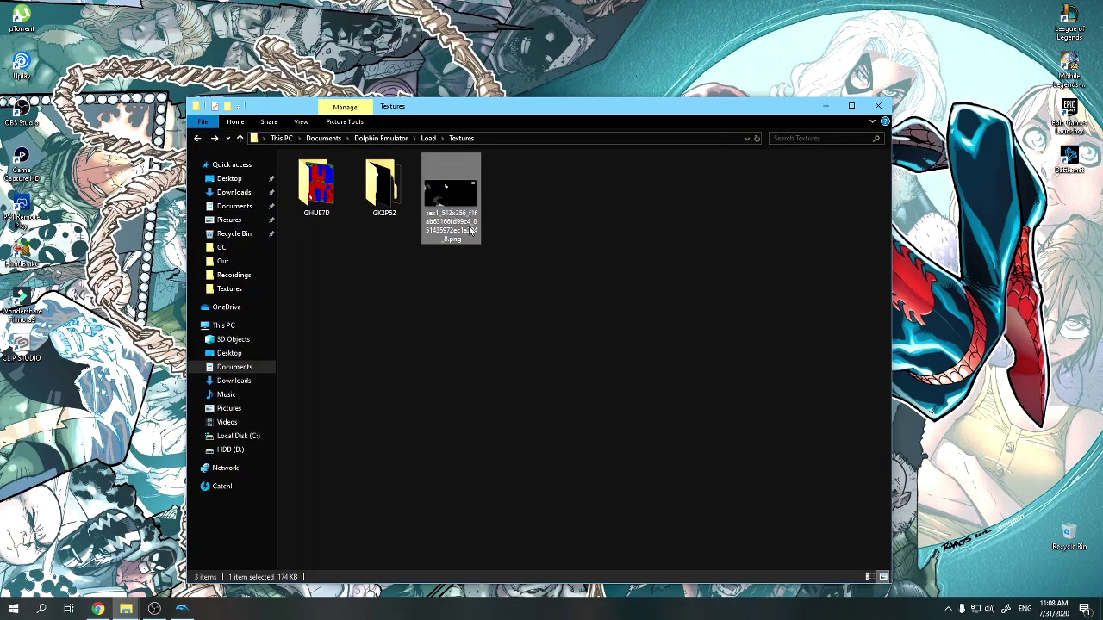
{"action": "double_click", "coordinate": [389, 200]}
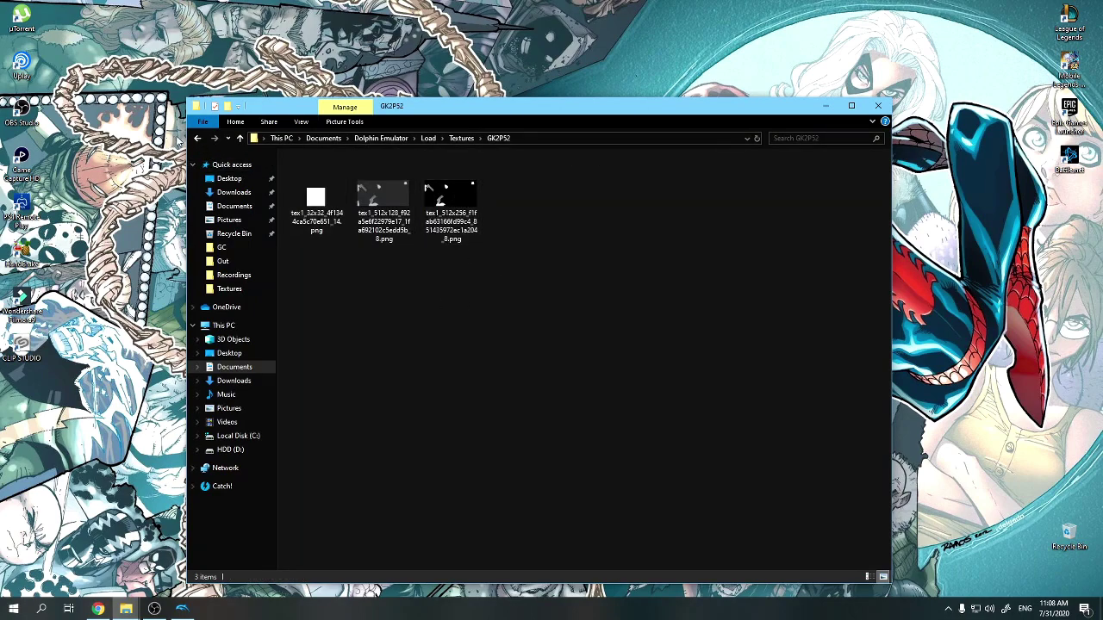
{"action": "left_click", "coordinate": [197, 138]}
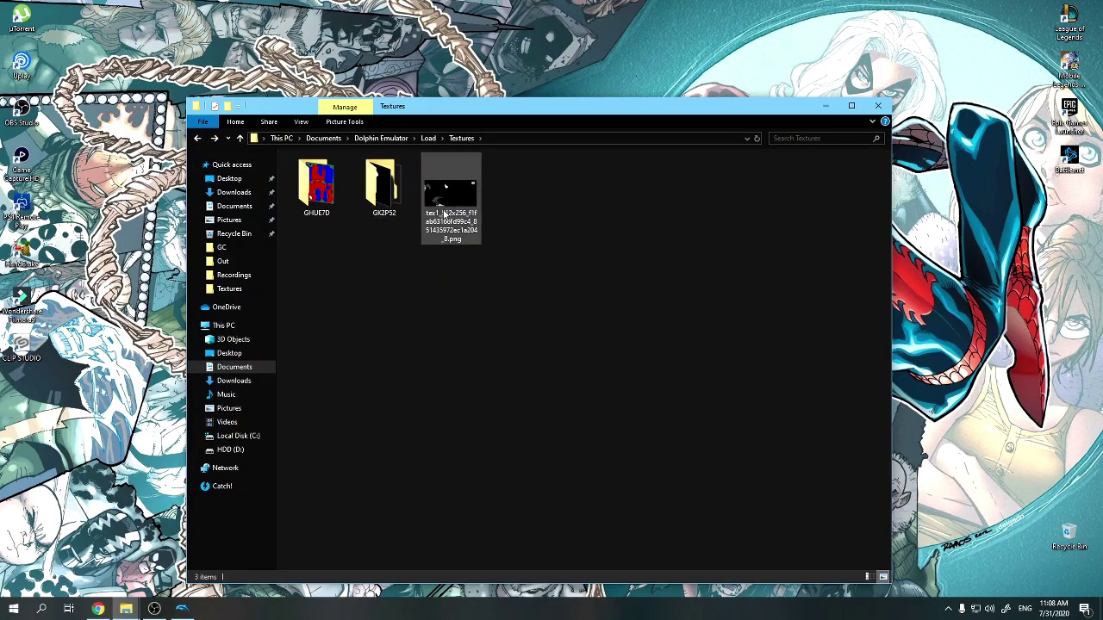
{"action": "left_click", "coordinate": [877, 105]}
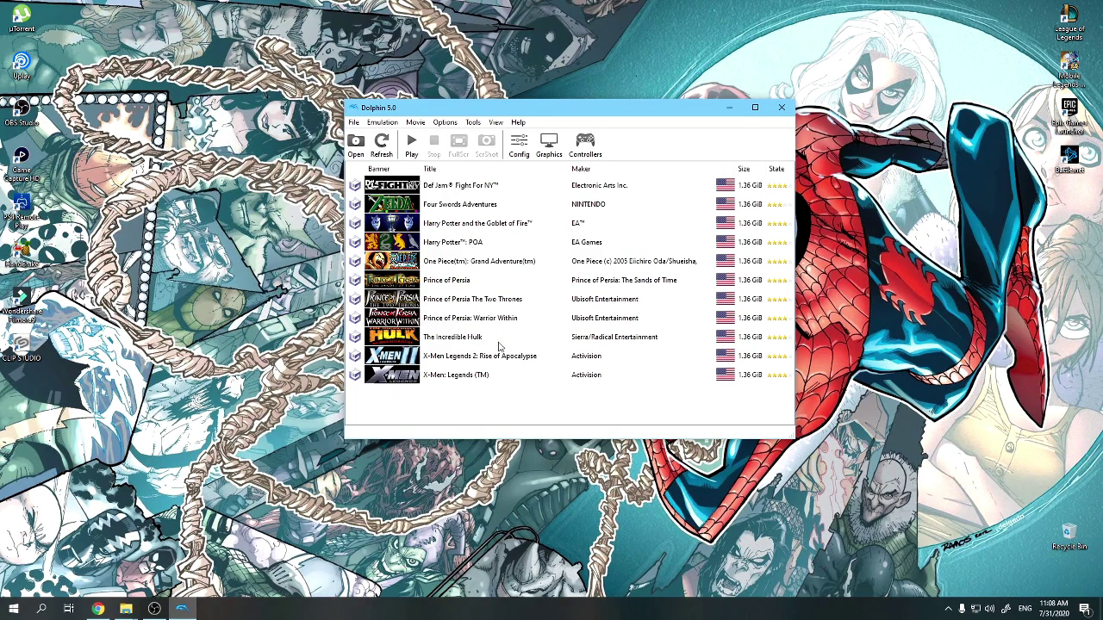
Step: Close Dolphin 5.0 and change the desktop to the next background image
{"action": "left_click", "coordinate": [781, 107]}
{"action": "right_click", "coordinate": [511, 344]}
{"action": "left_click", "coordinate": [552, 451]}
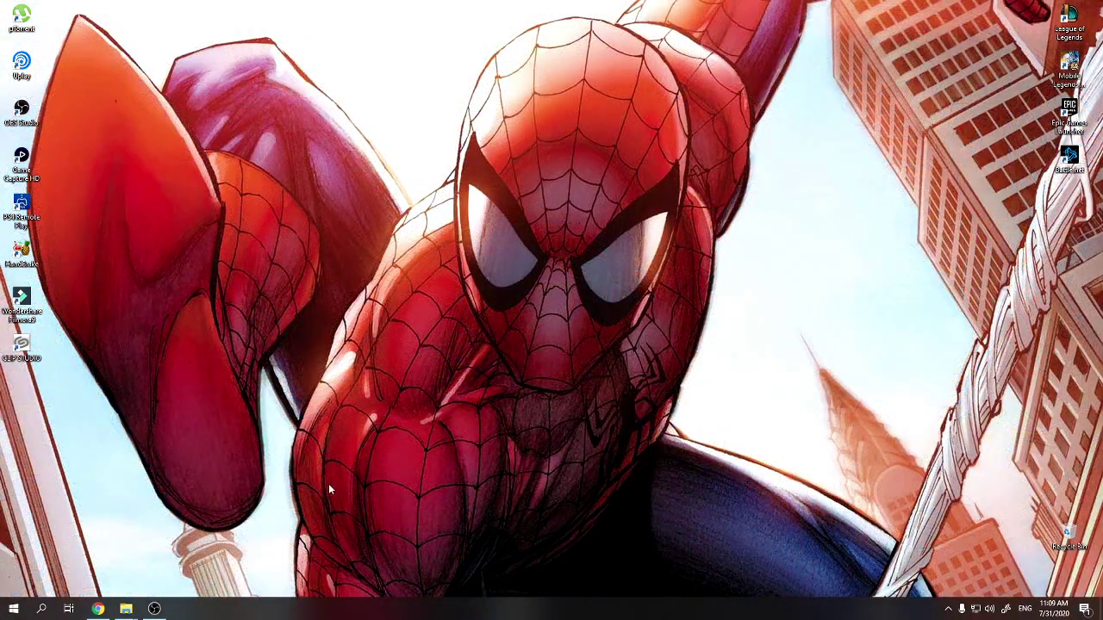
{"action": "left_click", "coordinate": [126, 609]}
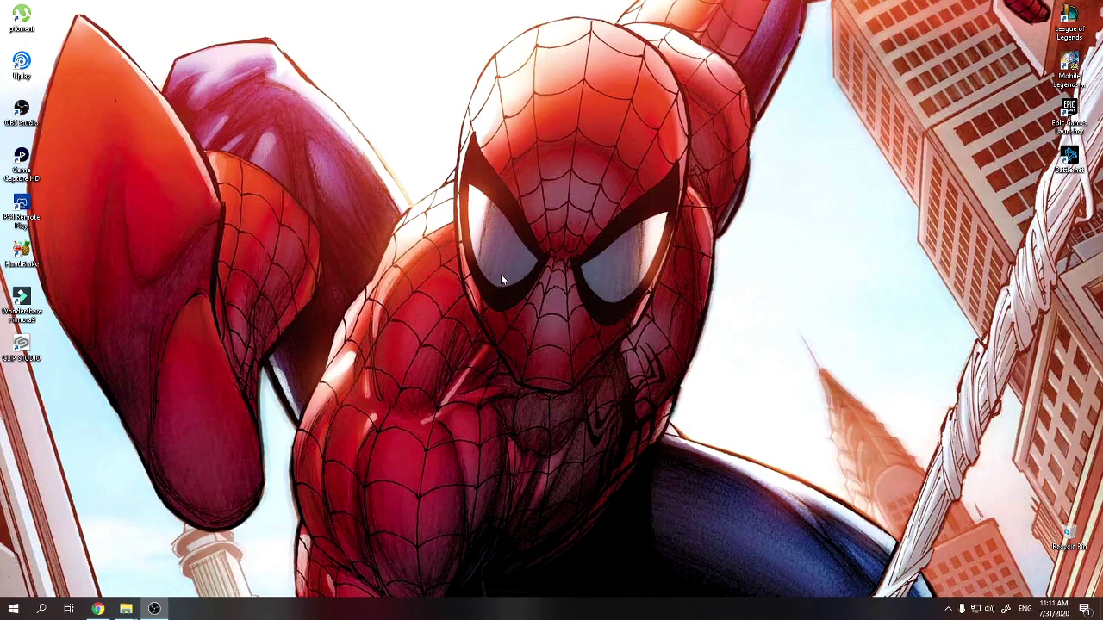